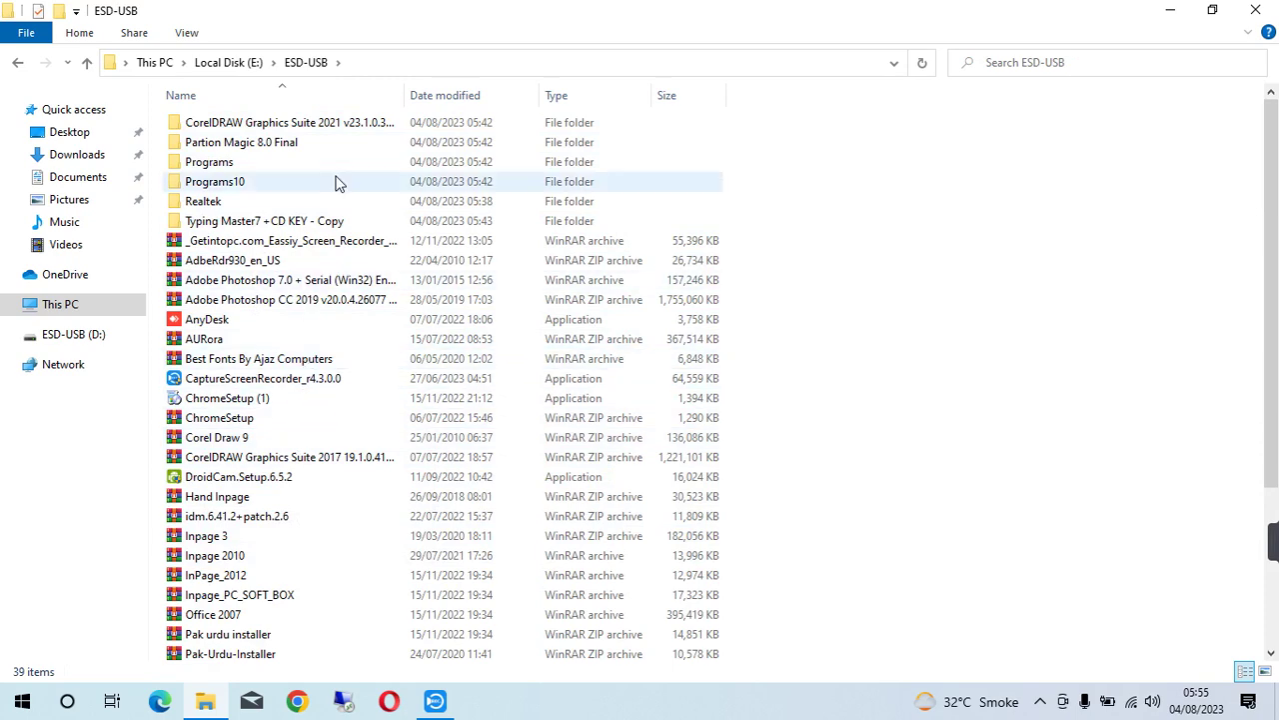
- Look through the ESD-USB folder and launch the AnyDesk application
scroll(276, 571, "down", 3)
scroll(276, 581, "down", 1)
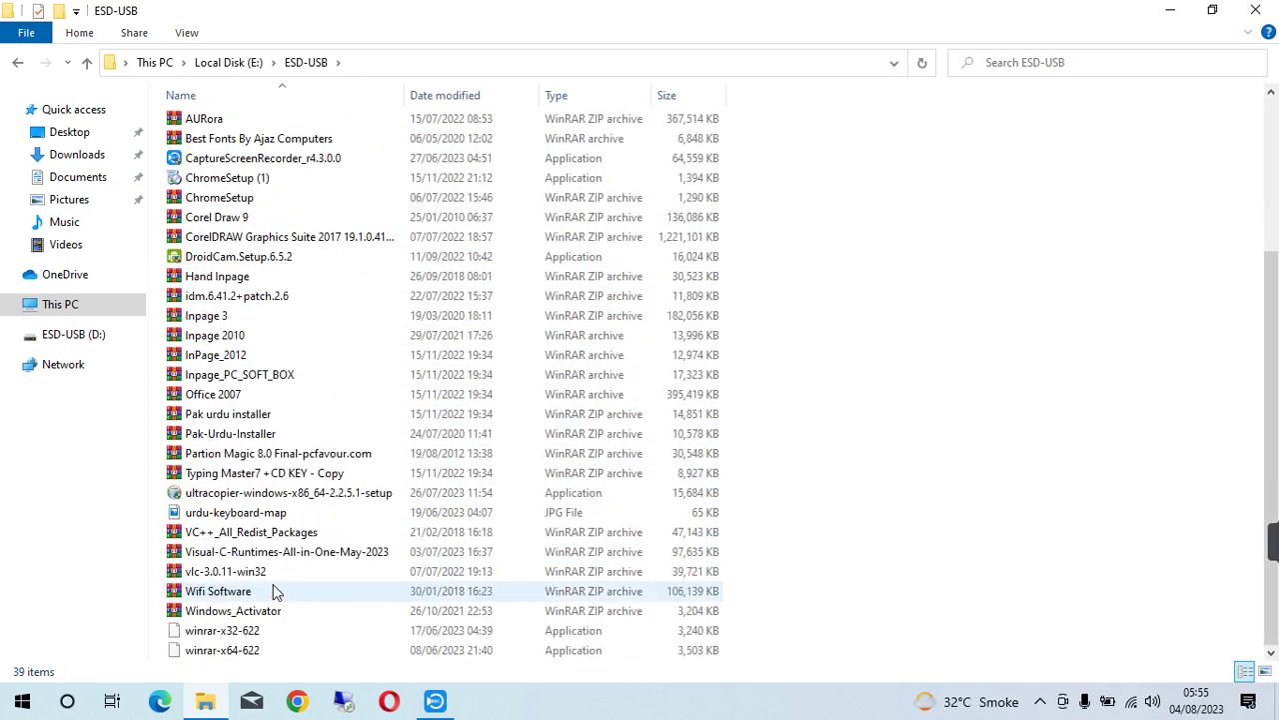
scroll(276, 591, "up", 3)
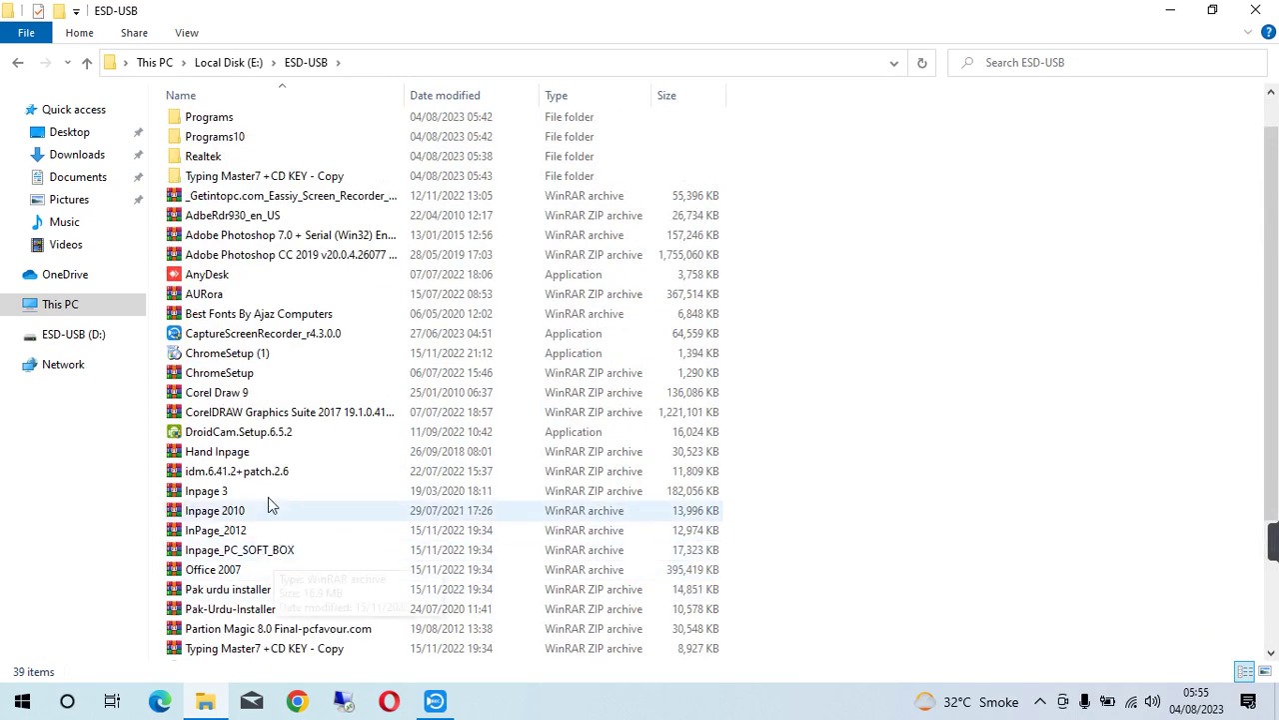
left_click(224, 283)
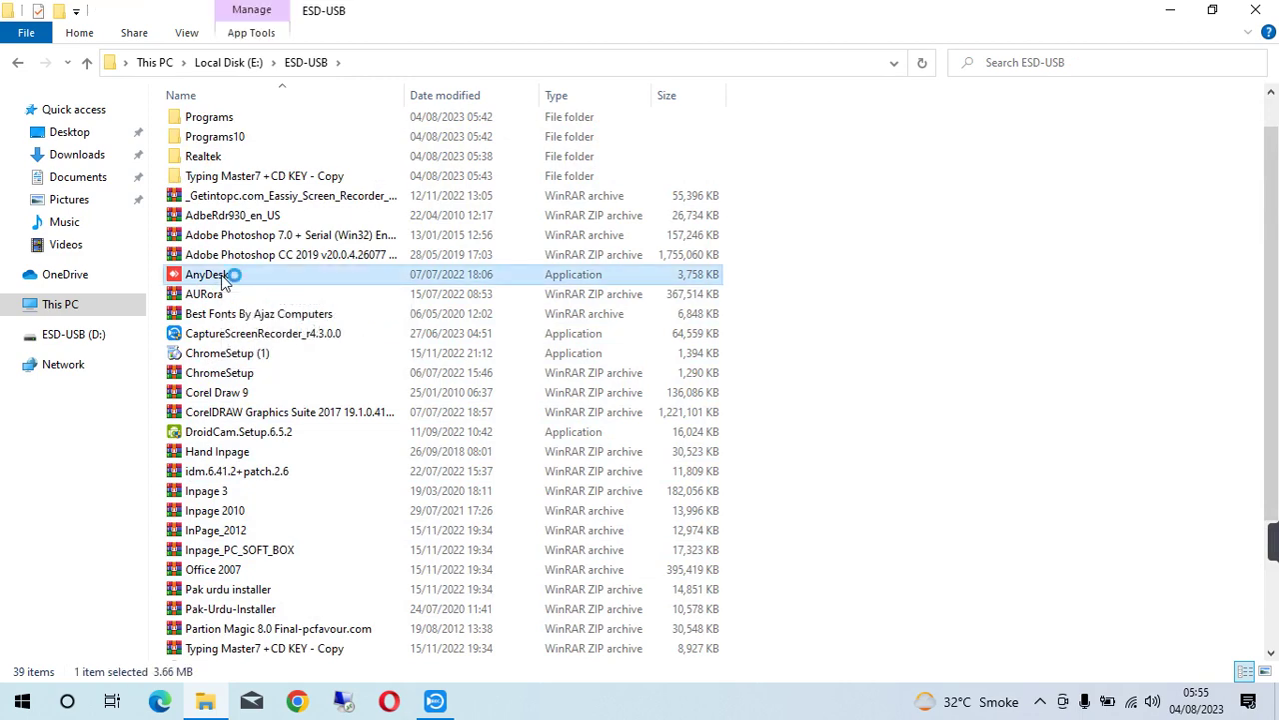
double_click(224, 282)
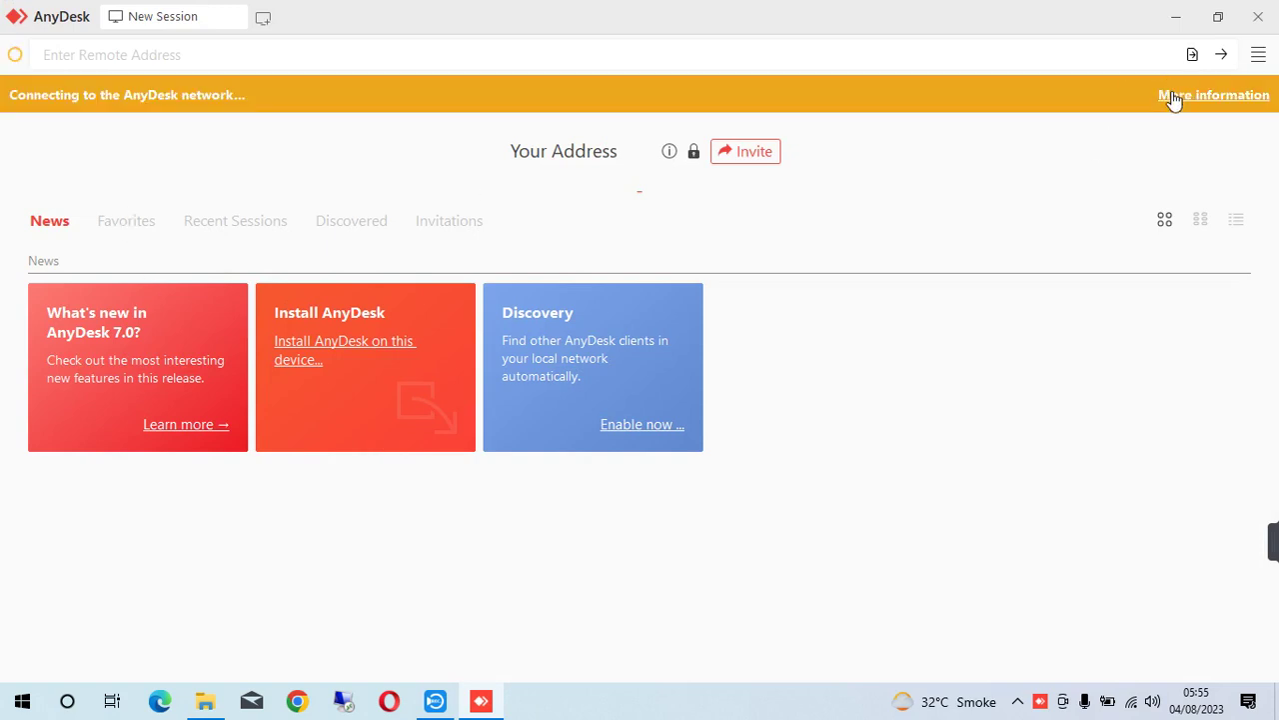
- Install AnyDesk to C:\Program Files (x86)\AnyDesk with the default options, allow its printer software, and close the welcome window
left_click(1263, 12)
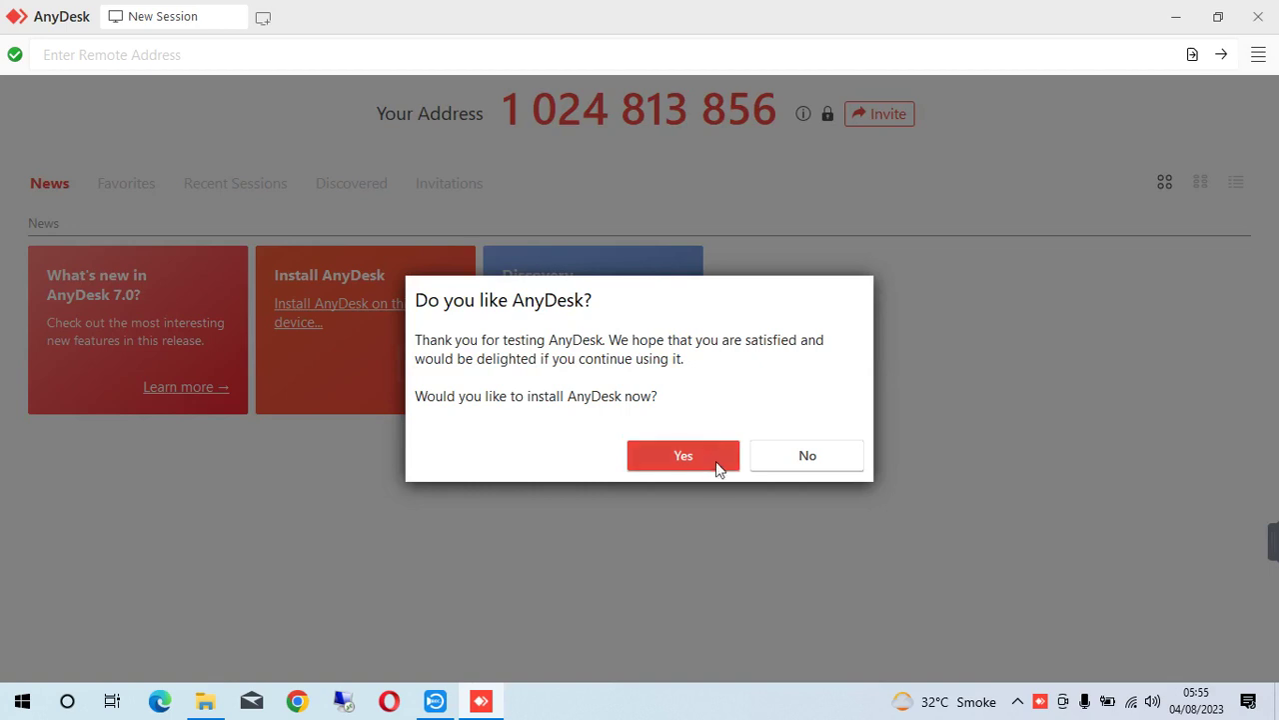
left_click(716, 462)
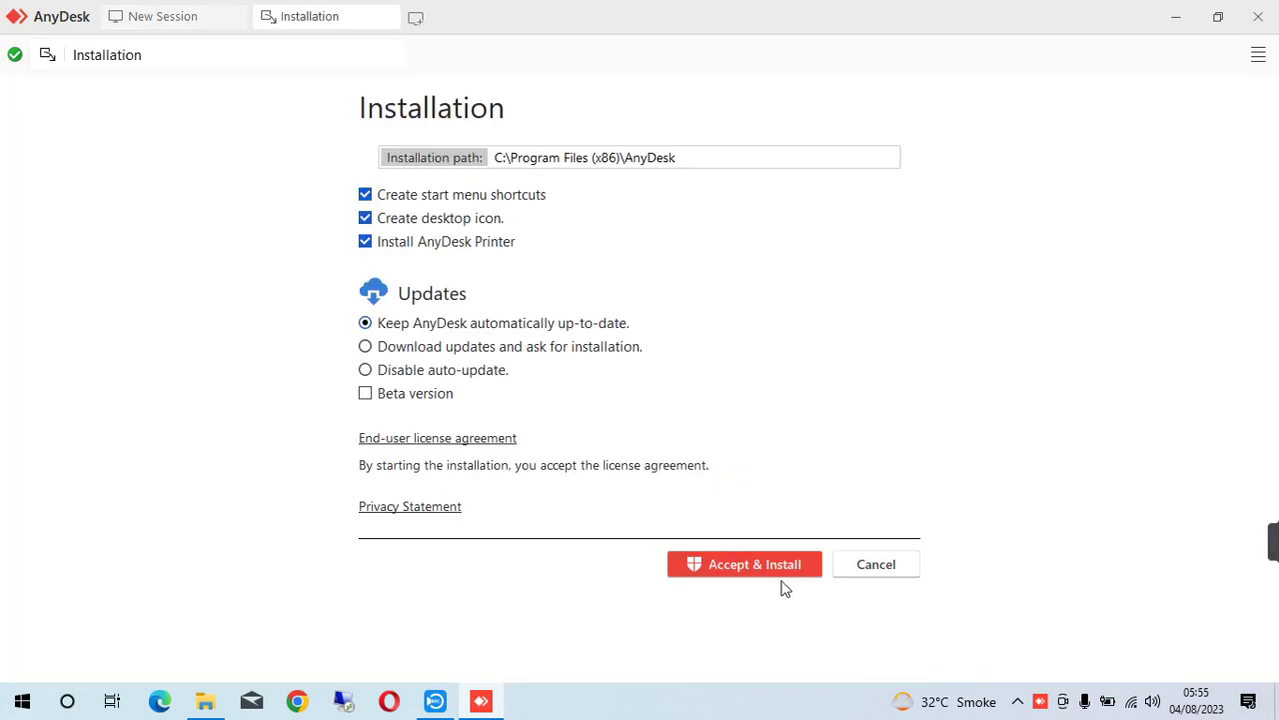
left_click(775, 572)
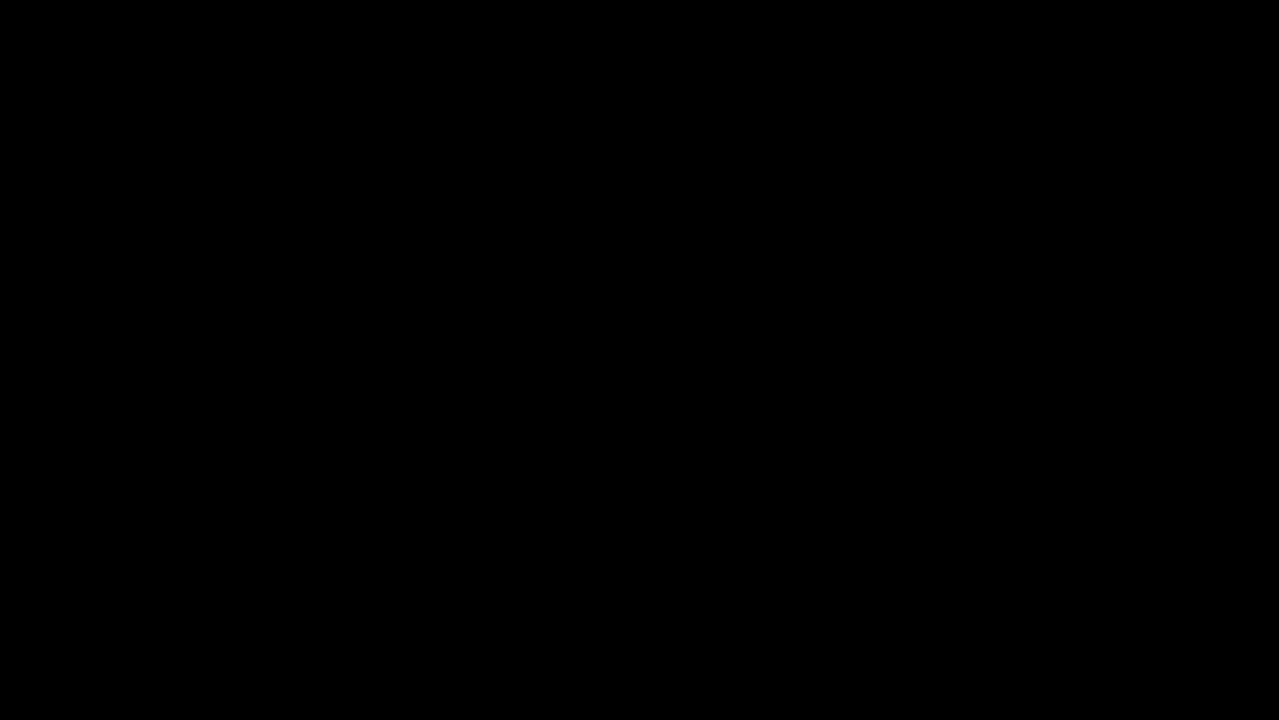
left_click(606, 481)
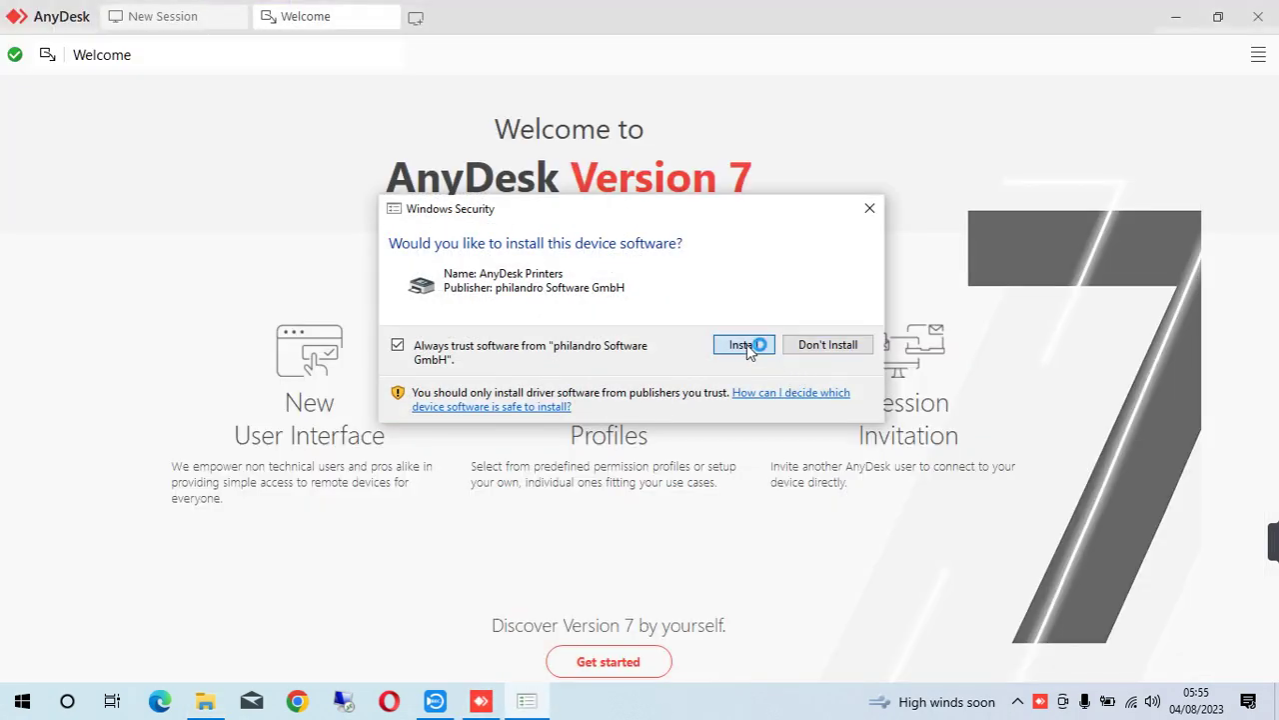
left_click(746, 344)
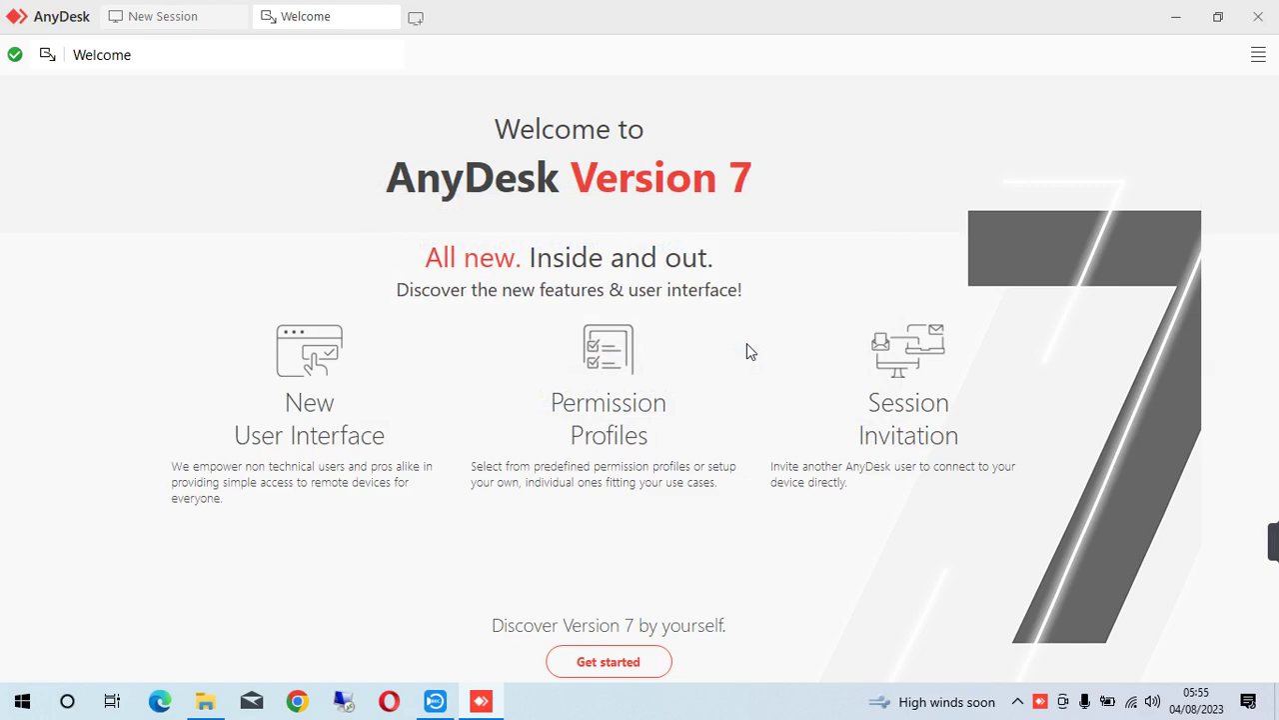
left_click(1261, 14)
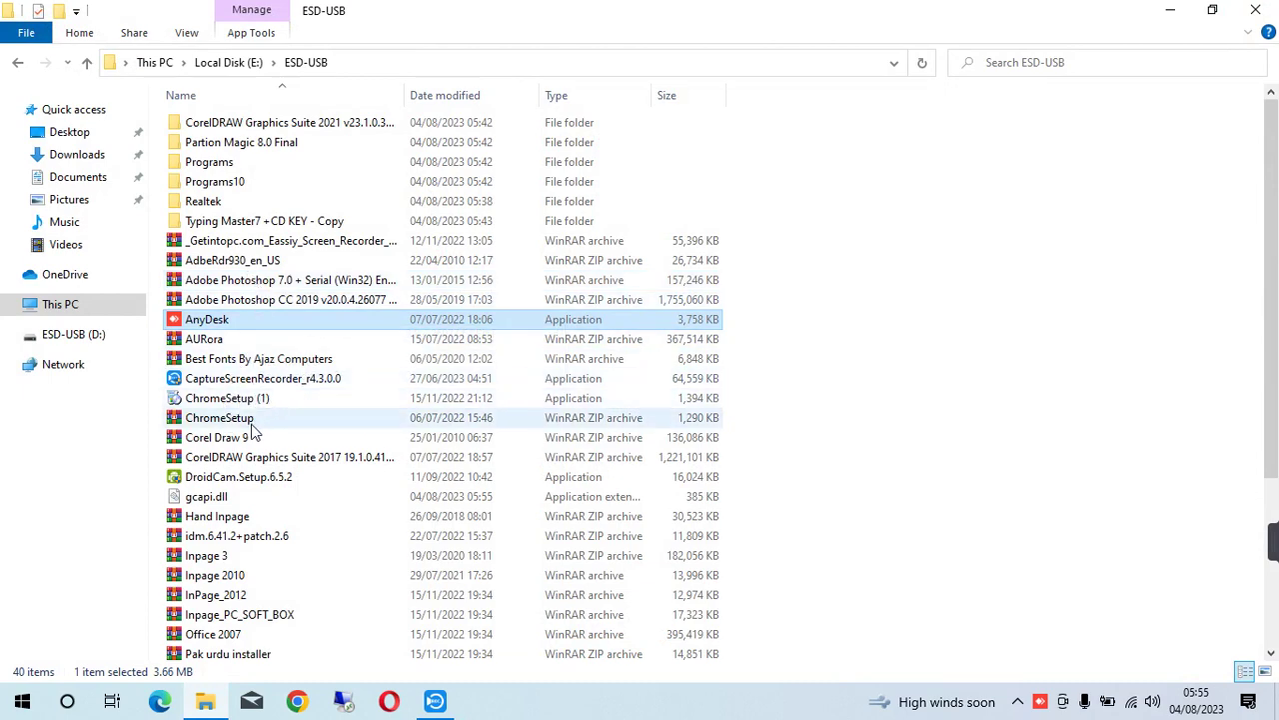
- Open the Inpage 2010 archive and run the In Page XP 2010 installer from its Inpage 2010 folder
scroll(265, 576, "down", 2)
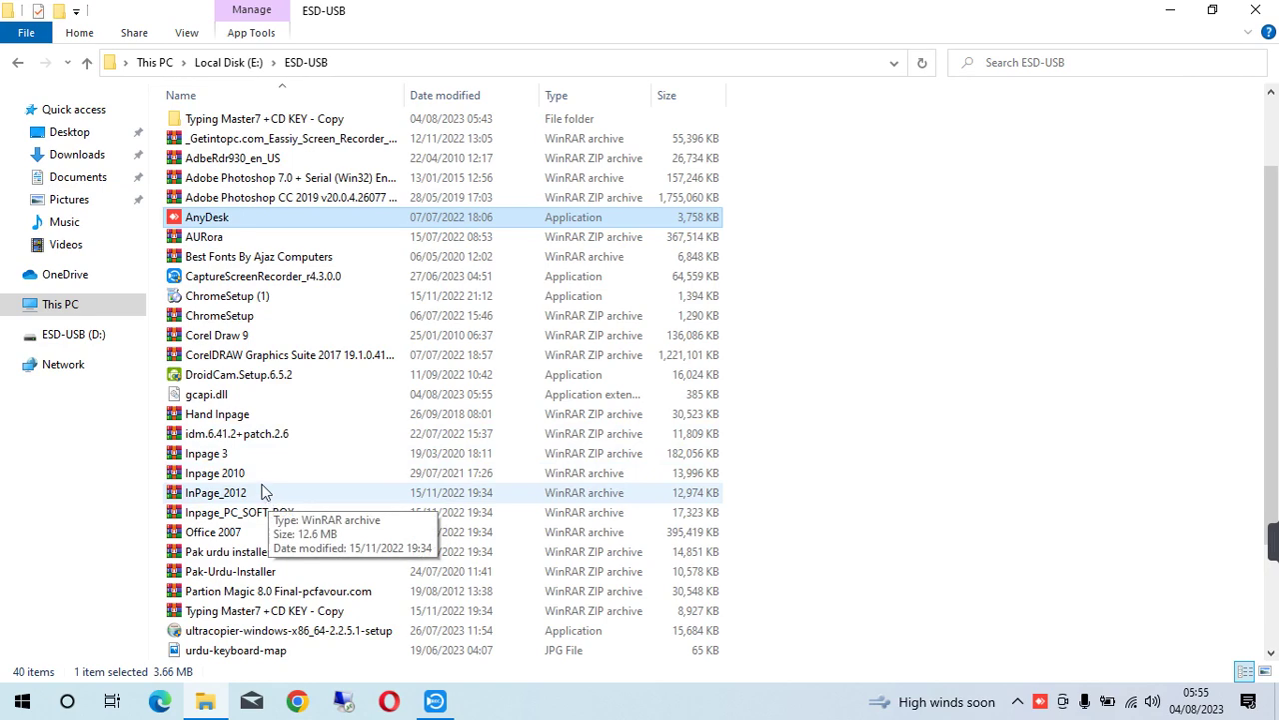
left_click(258, 478)
double_click(258, 478)
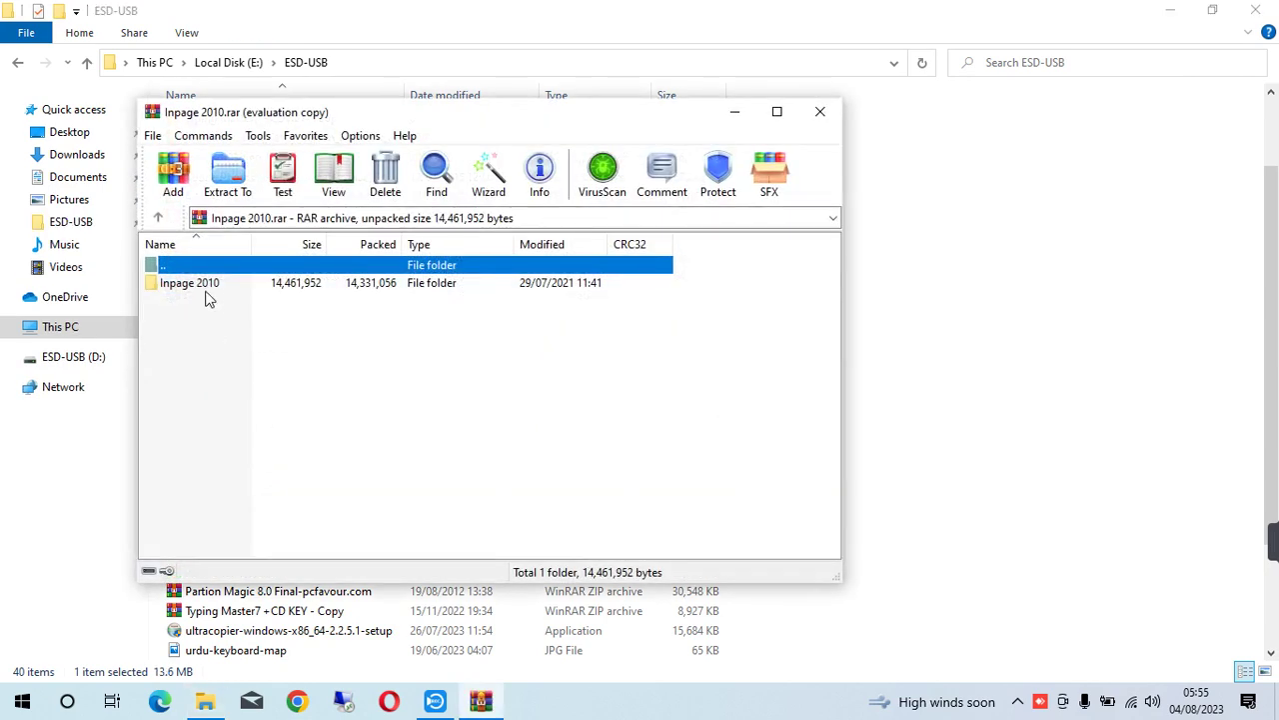
double_click(208, 288)
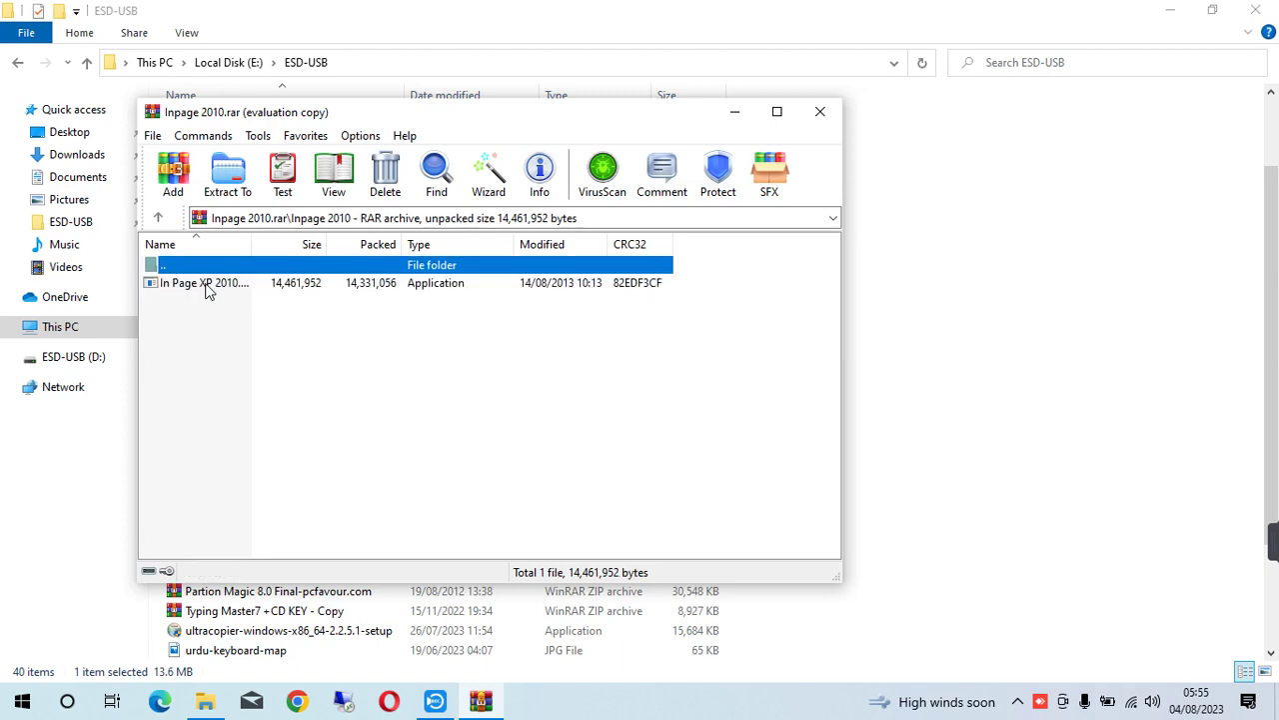
double_click(208, 288)
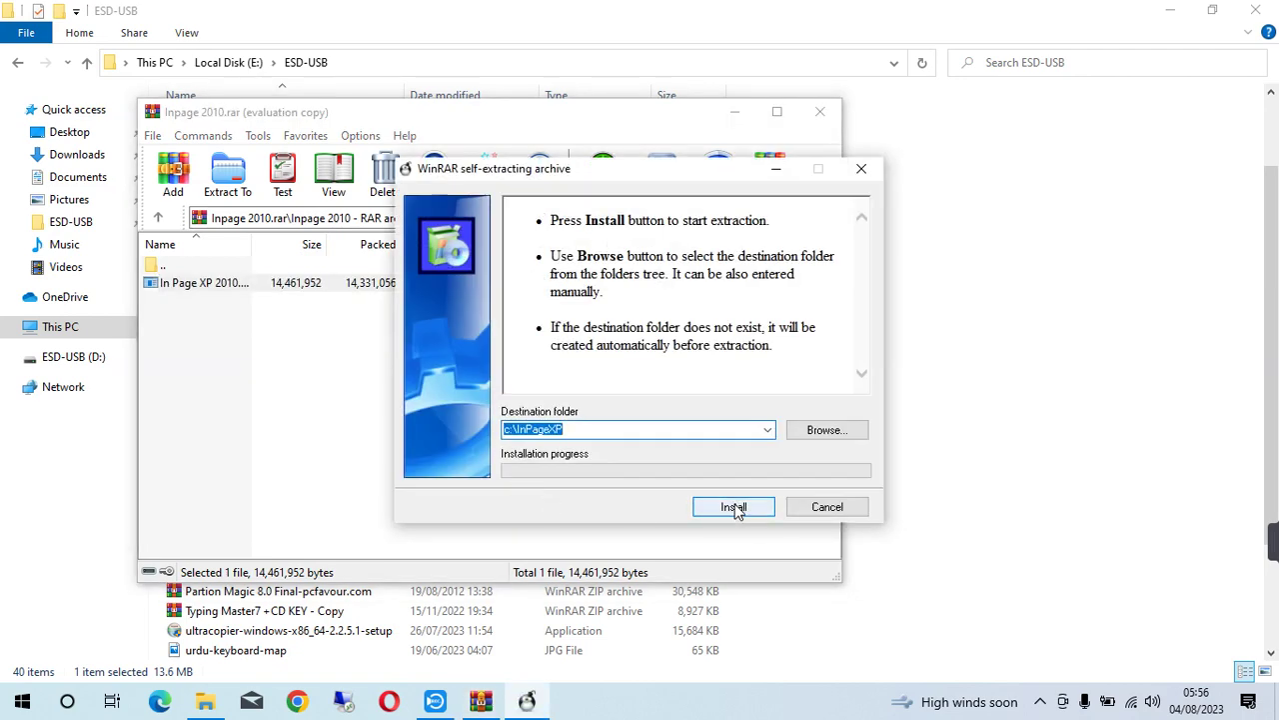
- Install InPage into c:\InPageXP and allow the HASP.reg entries to be added to the registry
left_click(734, 507)
left_click_drag(585, 180, 283, 190)
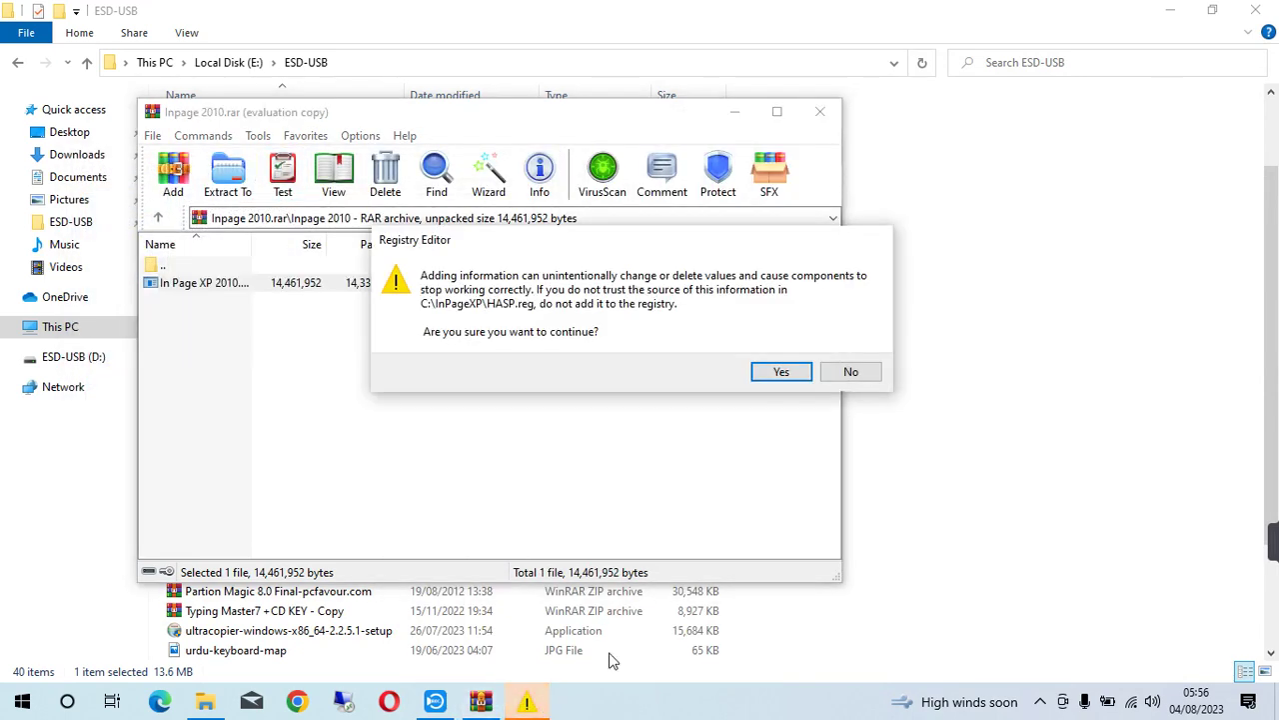
left_click(786, 371)
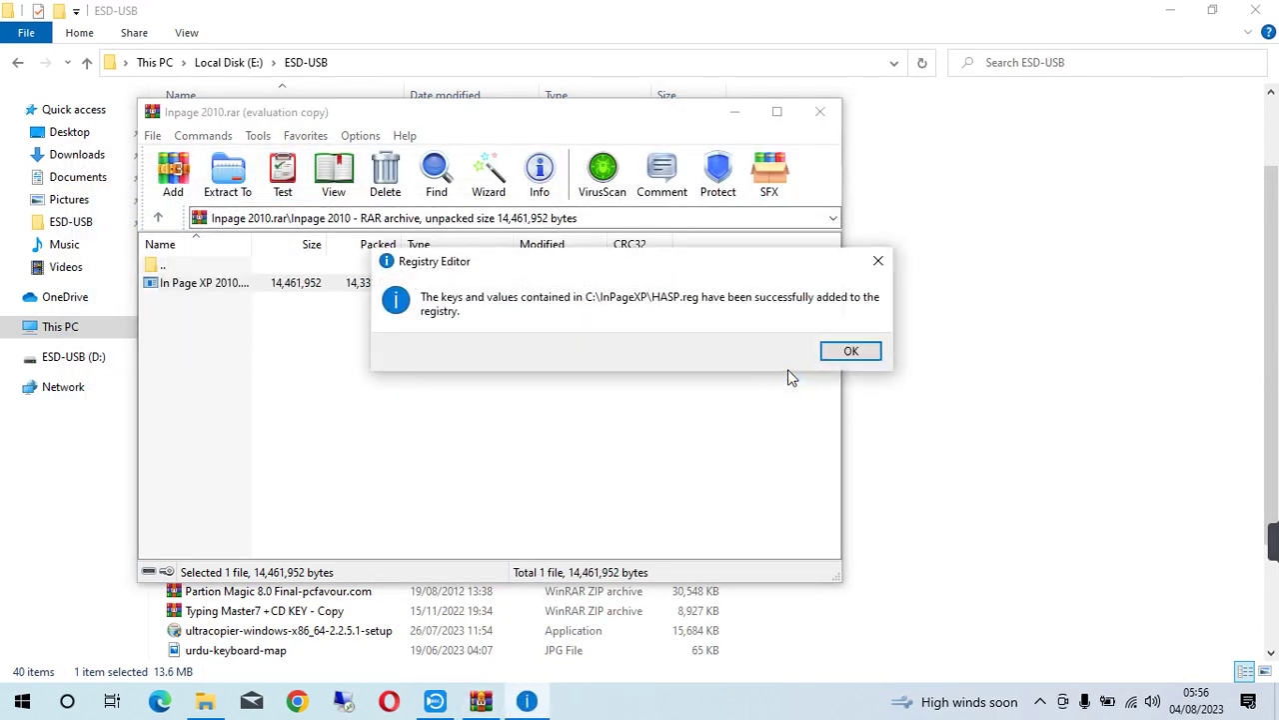
left_click(839, 354)
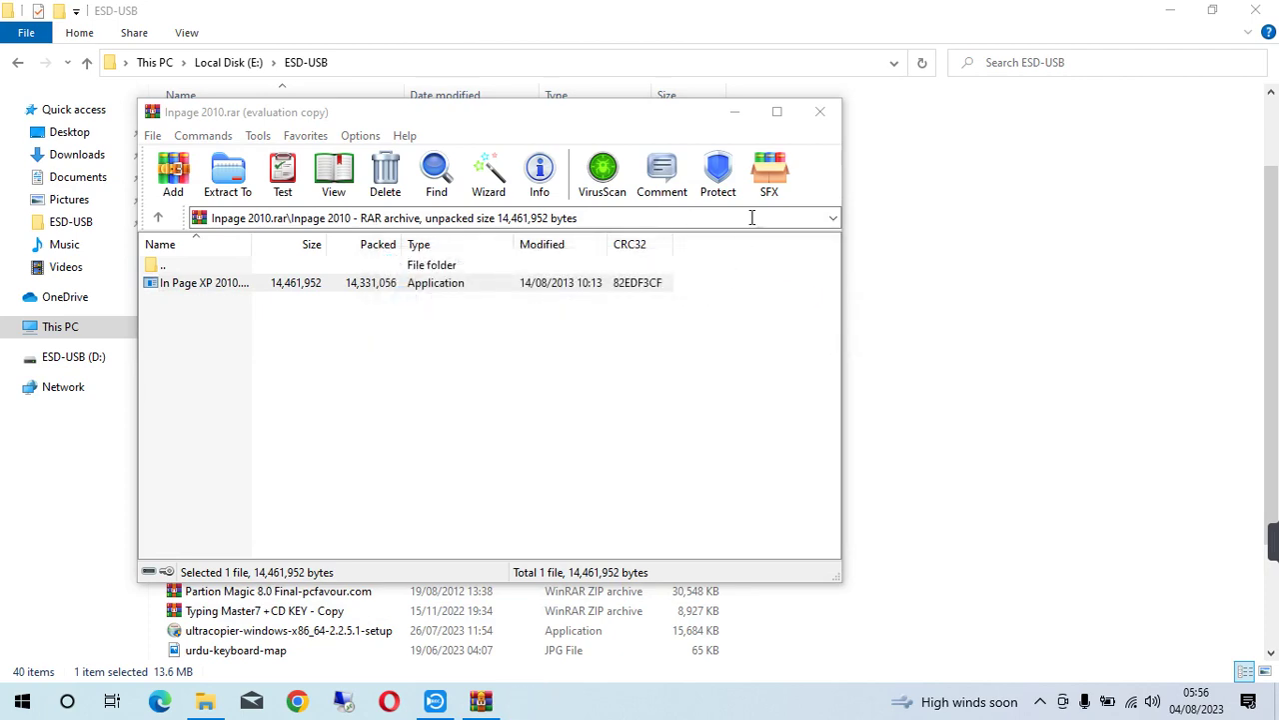
- Minimize the open windows to check the desktop for the InPage shortcut, and return to the ESD-USB folder
left_click(735, 115)
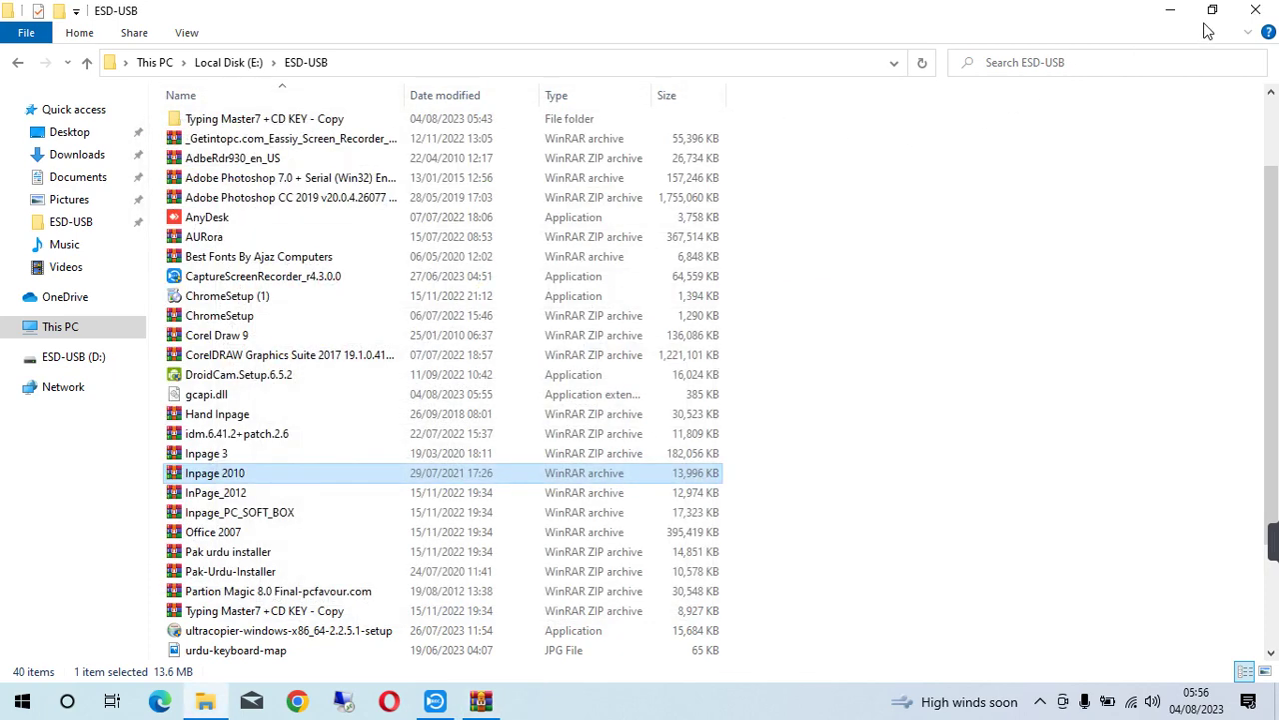
left_click(1170, 12)
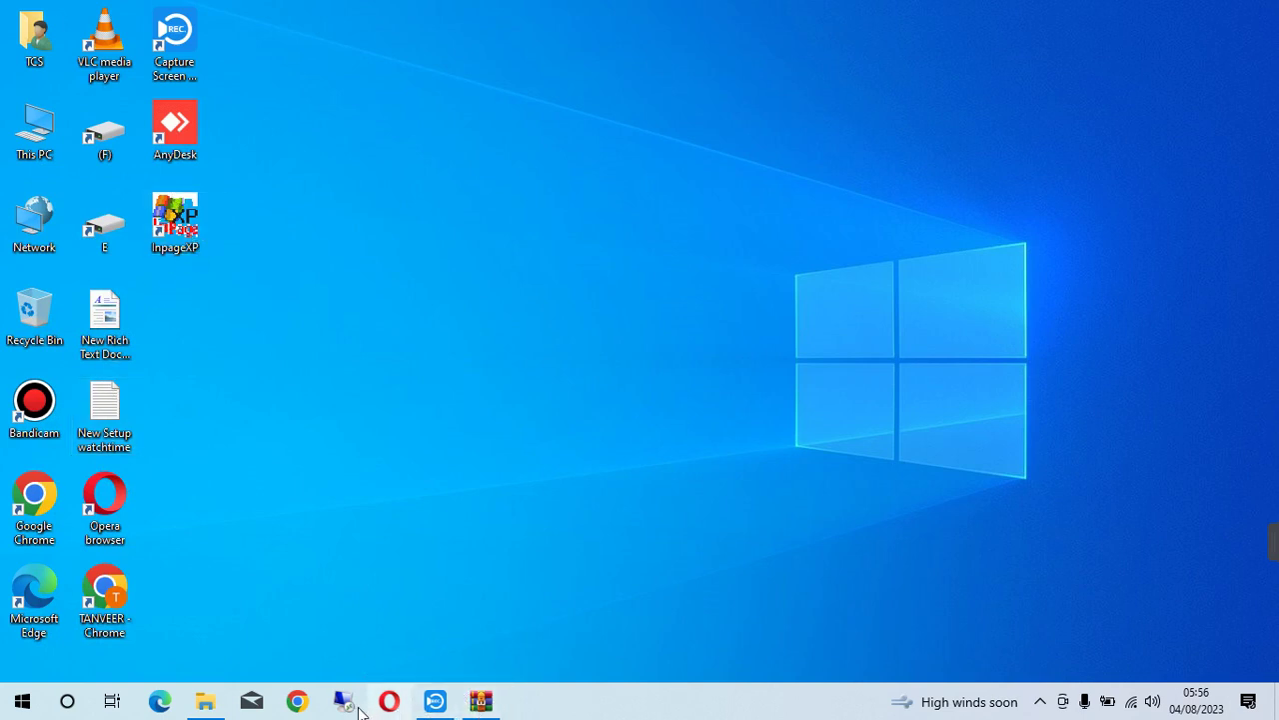
left_click(205, 701)
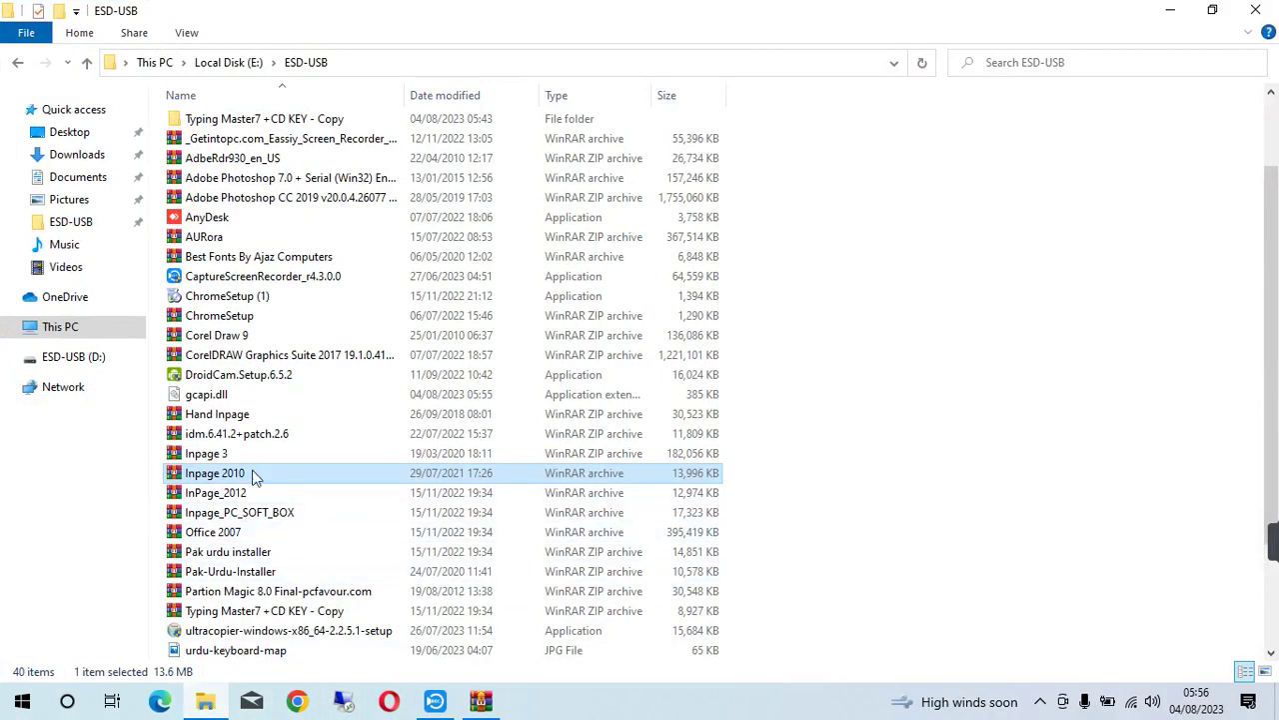
- View the microphone privacy settings and close them
scroll(270, 545, "down", 1)
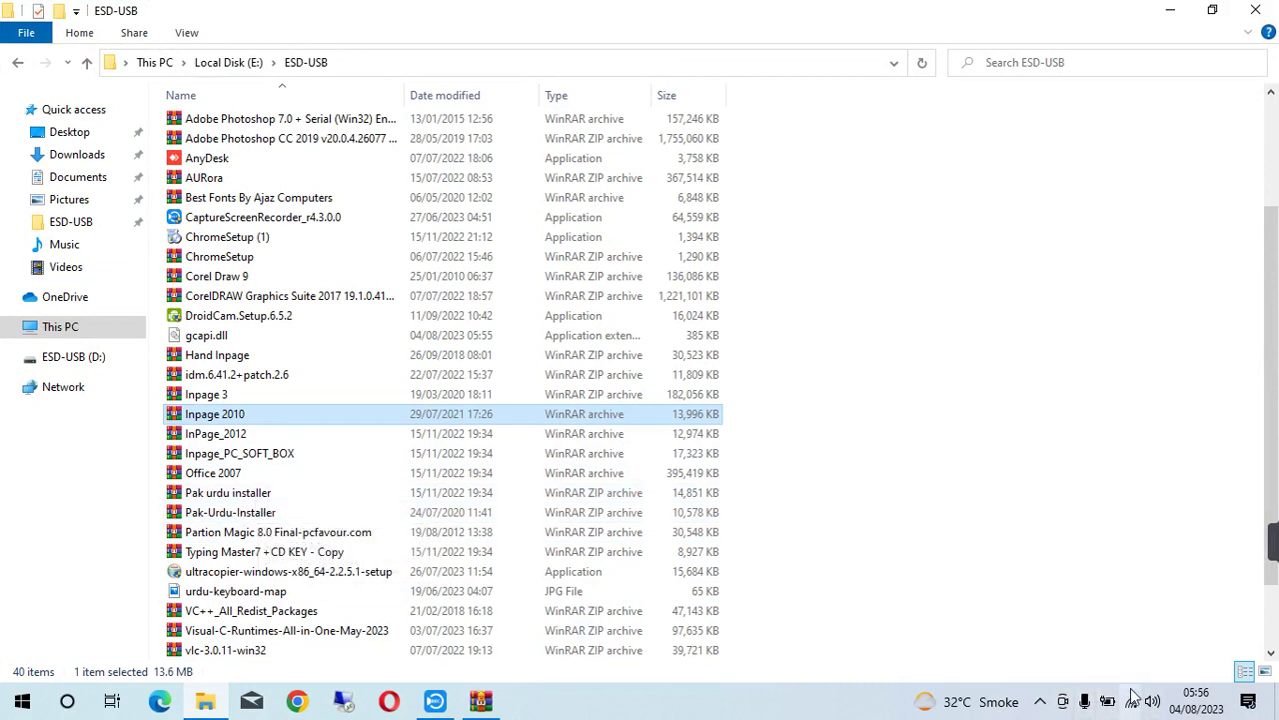
left_click(1086, 703)
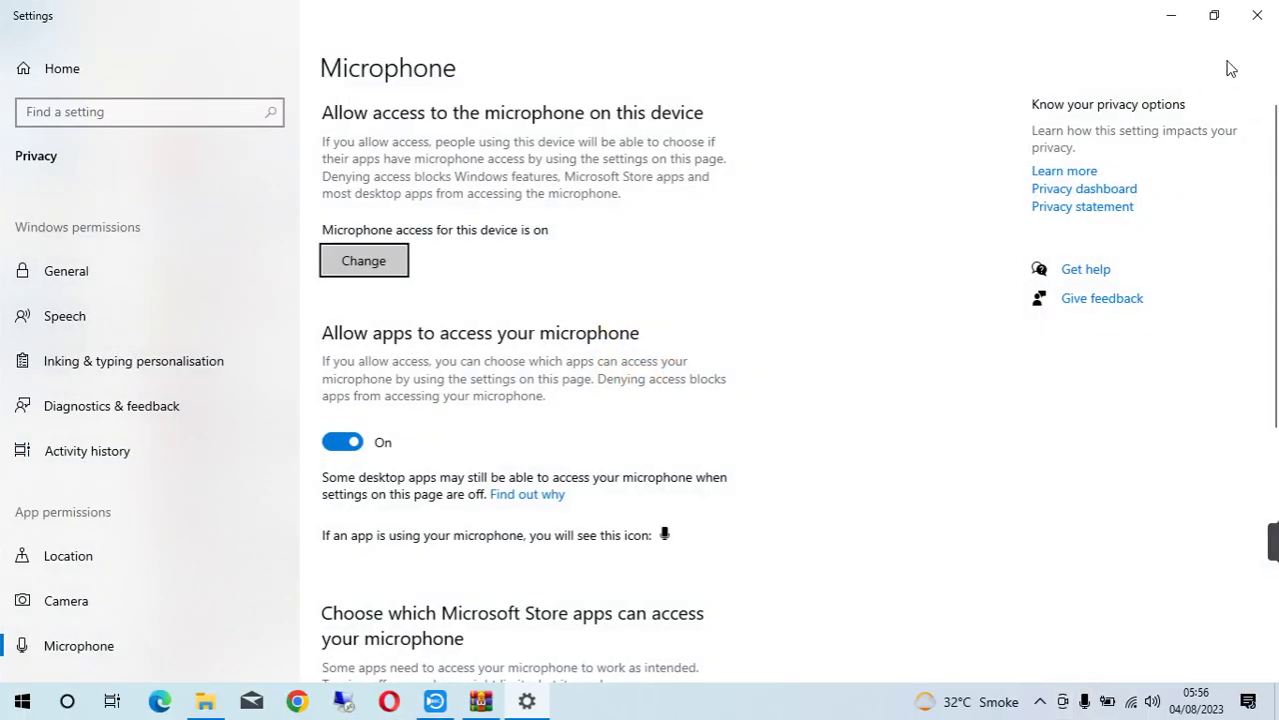
left_click(1255, 16)
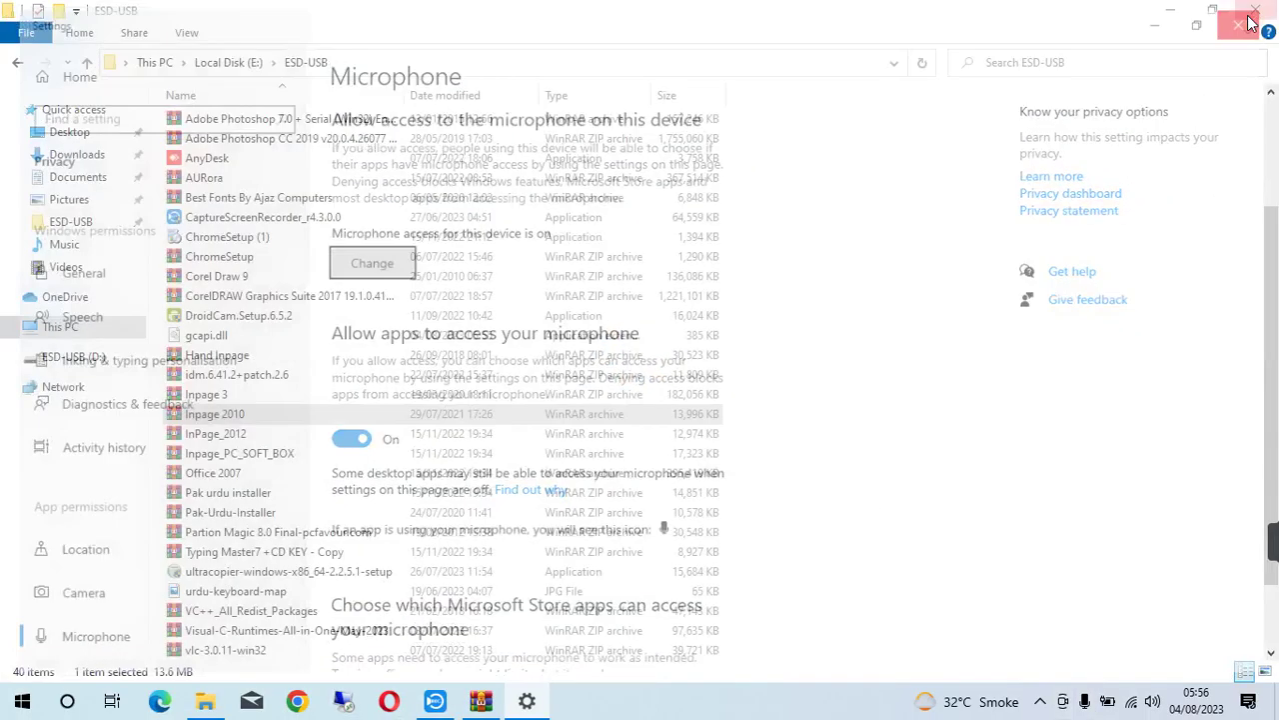
double_click(215, 418)
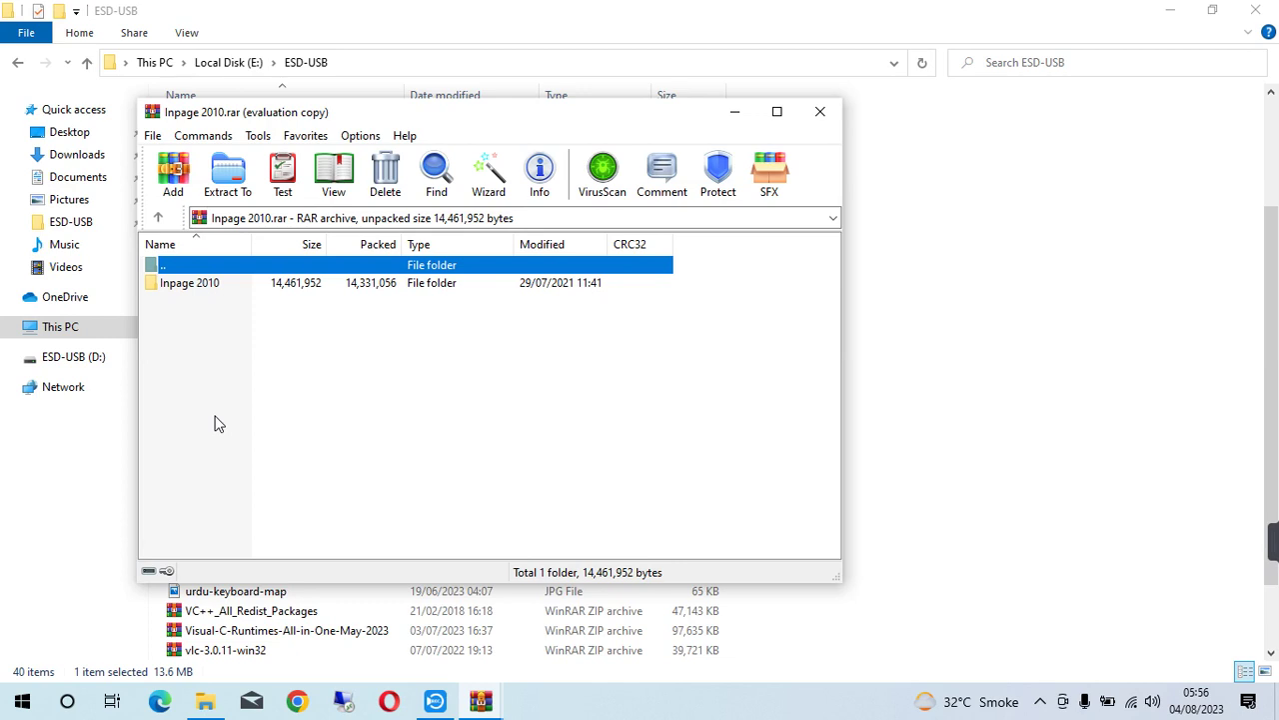
double_click(229, 289)
left_click(228, 289)
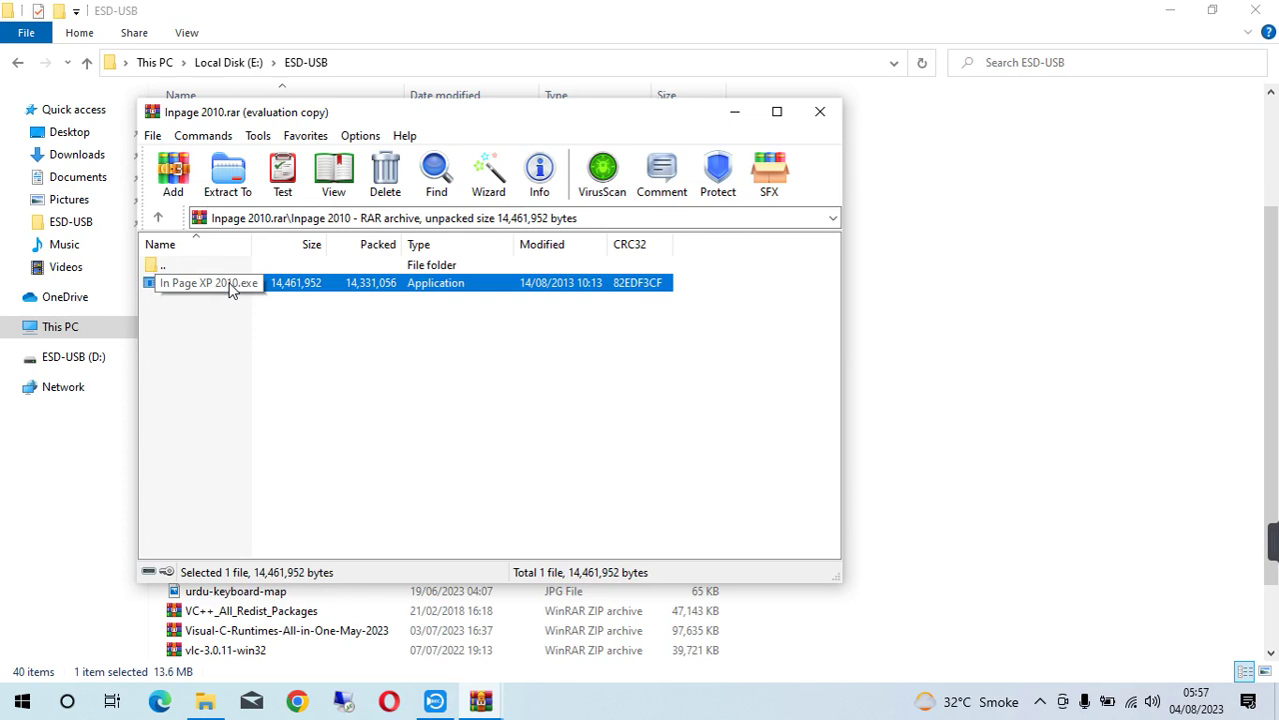
double_click(228, 289)
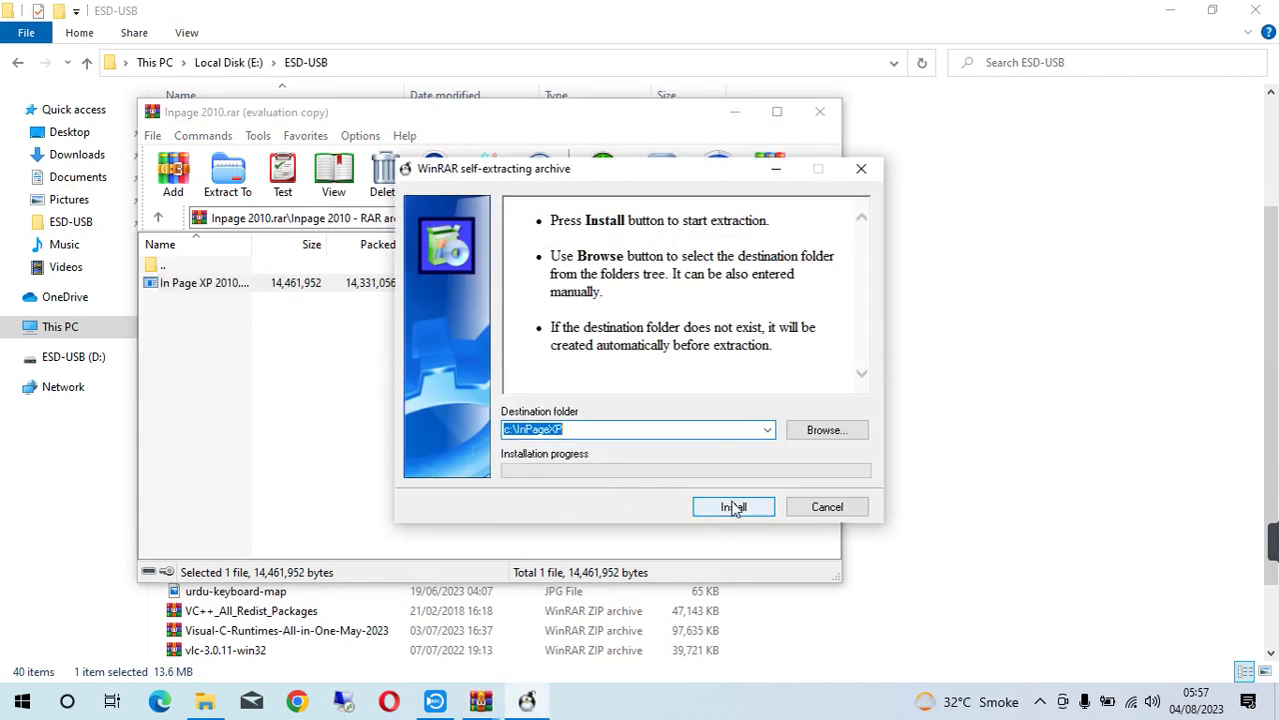
left_click(828, 508)
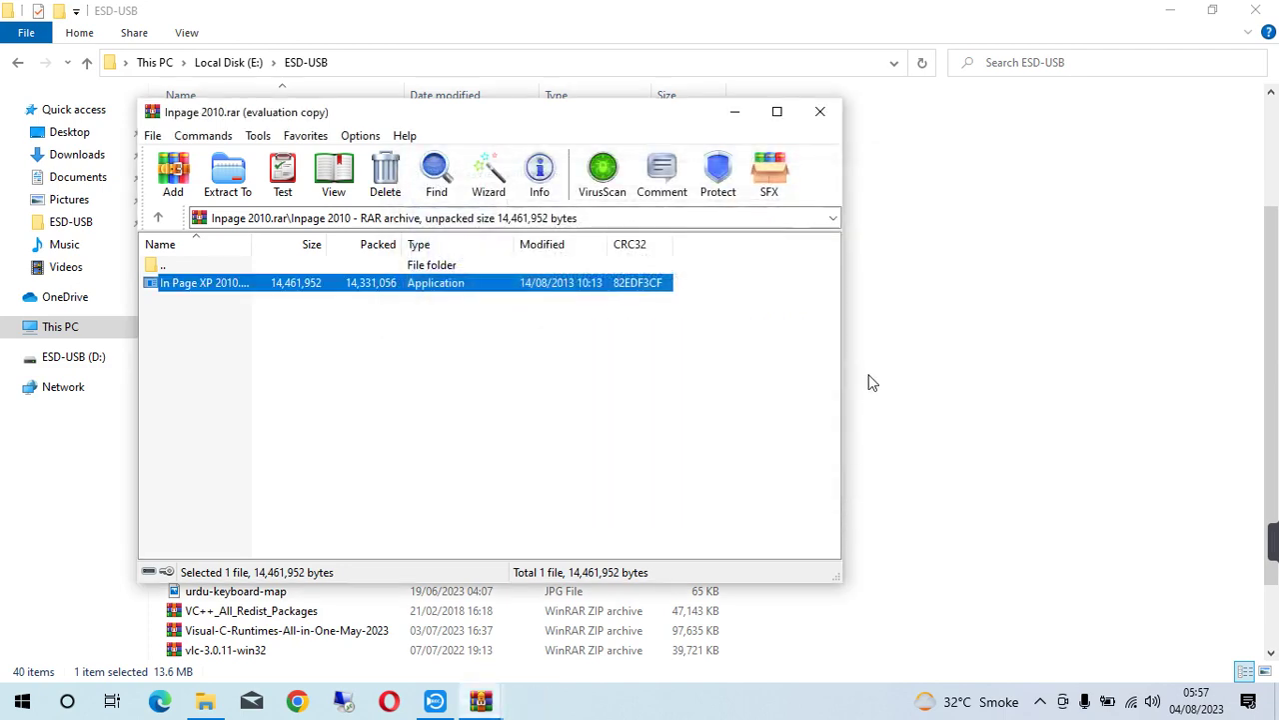
left_click(819, 111)
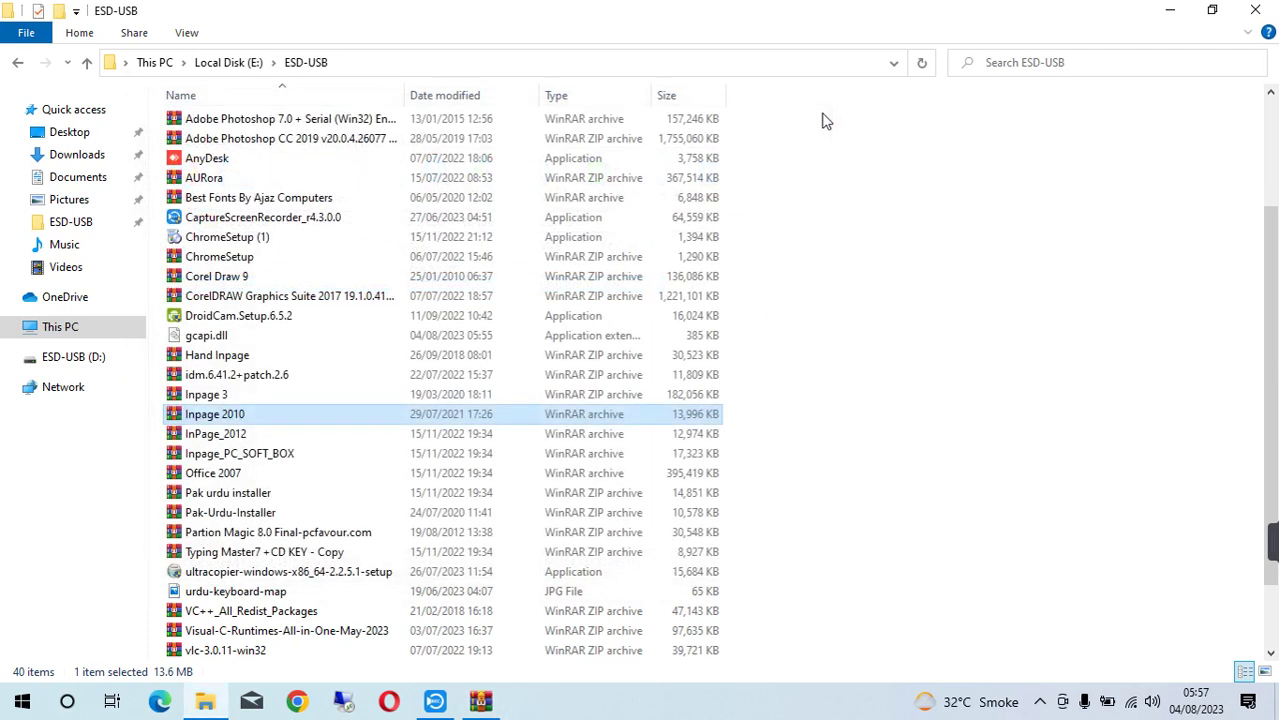
- Open the Pak-Urdu-Installer archive with WinRAR archiver and make it the permanent default for .zip files
double_click(239, 514)
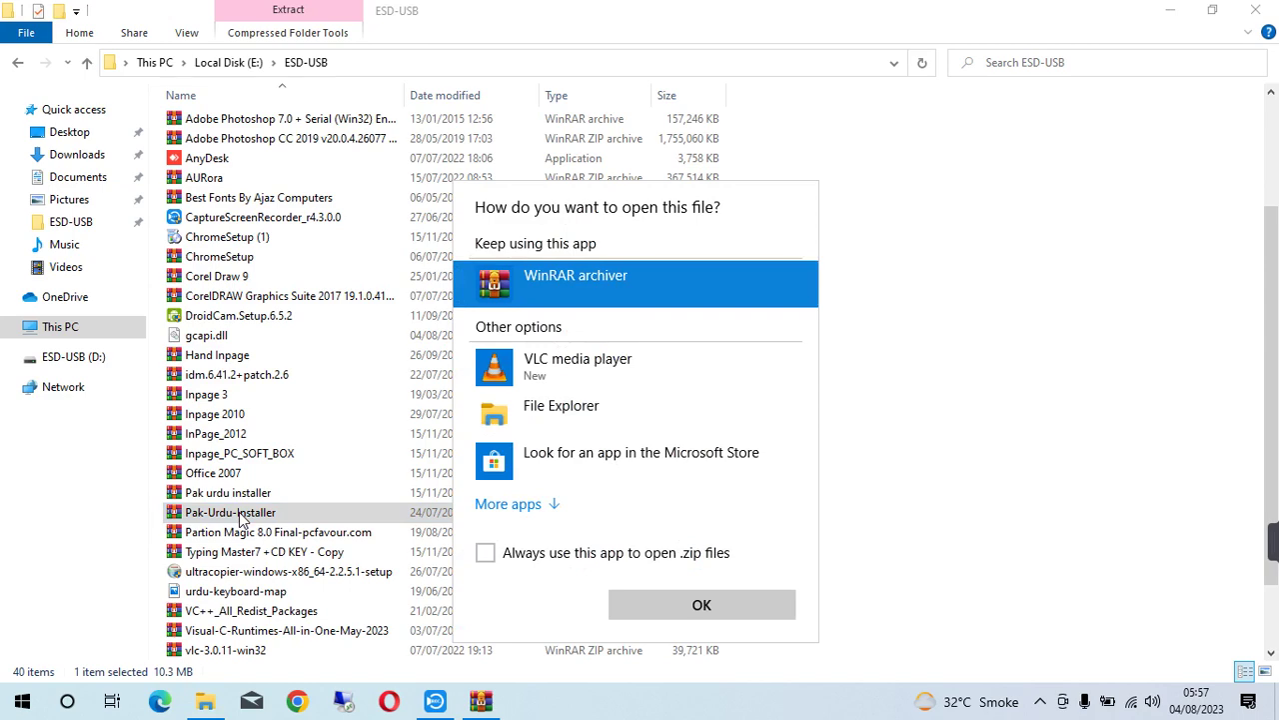
left_click(485, 553)
left_click(672, 600)
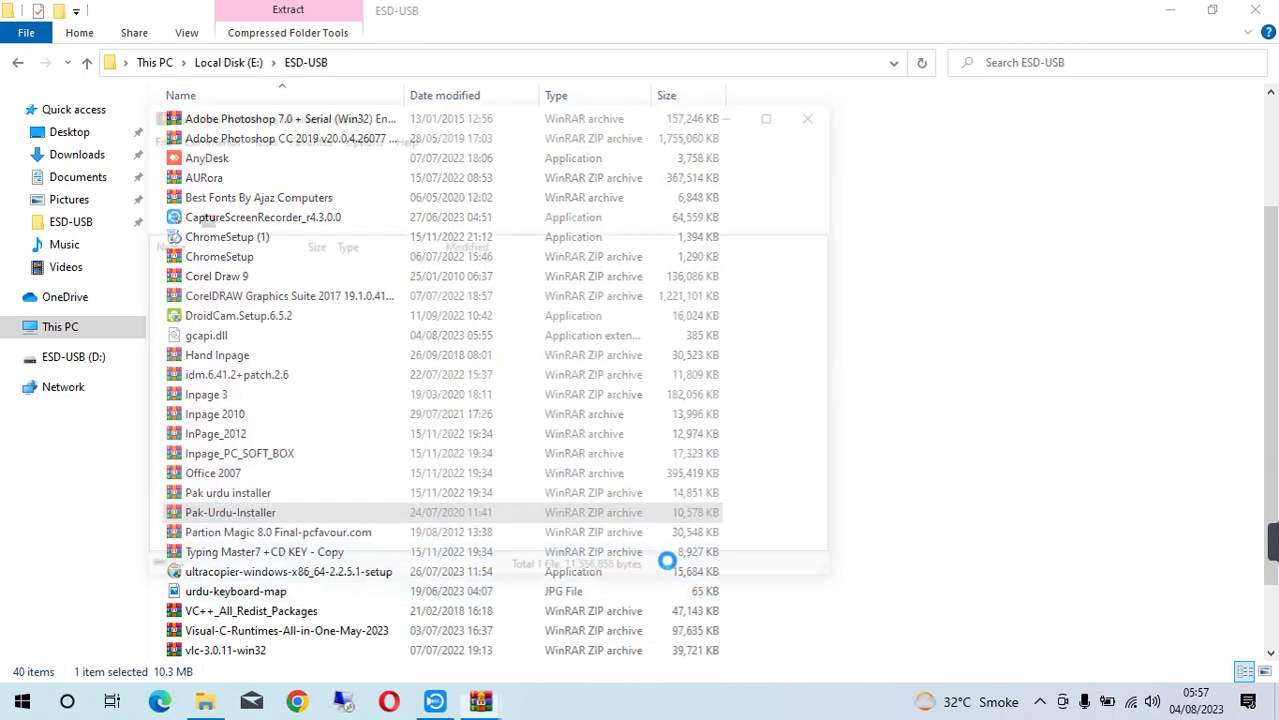
- Run the Pak Urdu Installer setup from the archive and install it through the InstallShield wizard
left_click(215, 286)
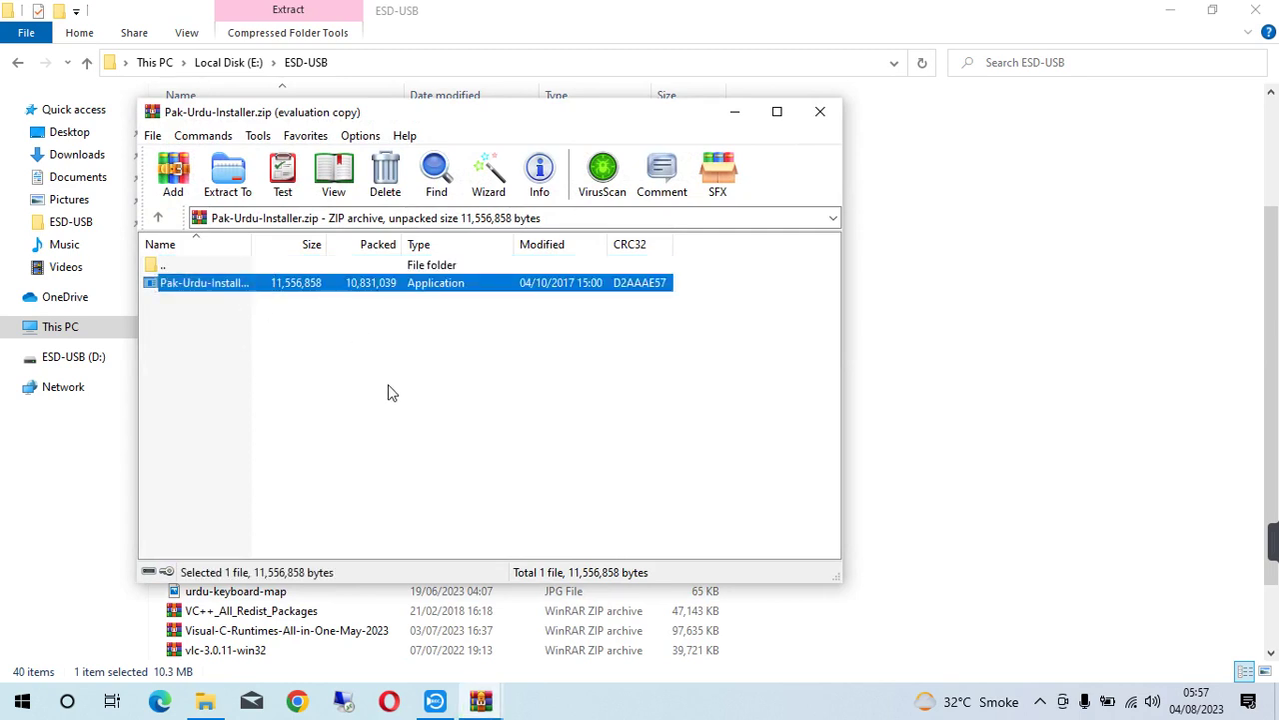
right_click(230, 287)
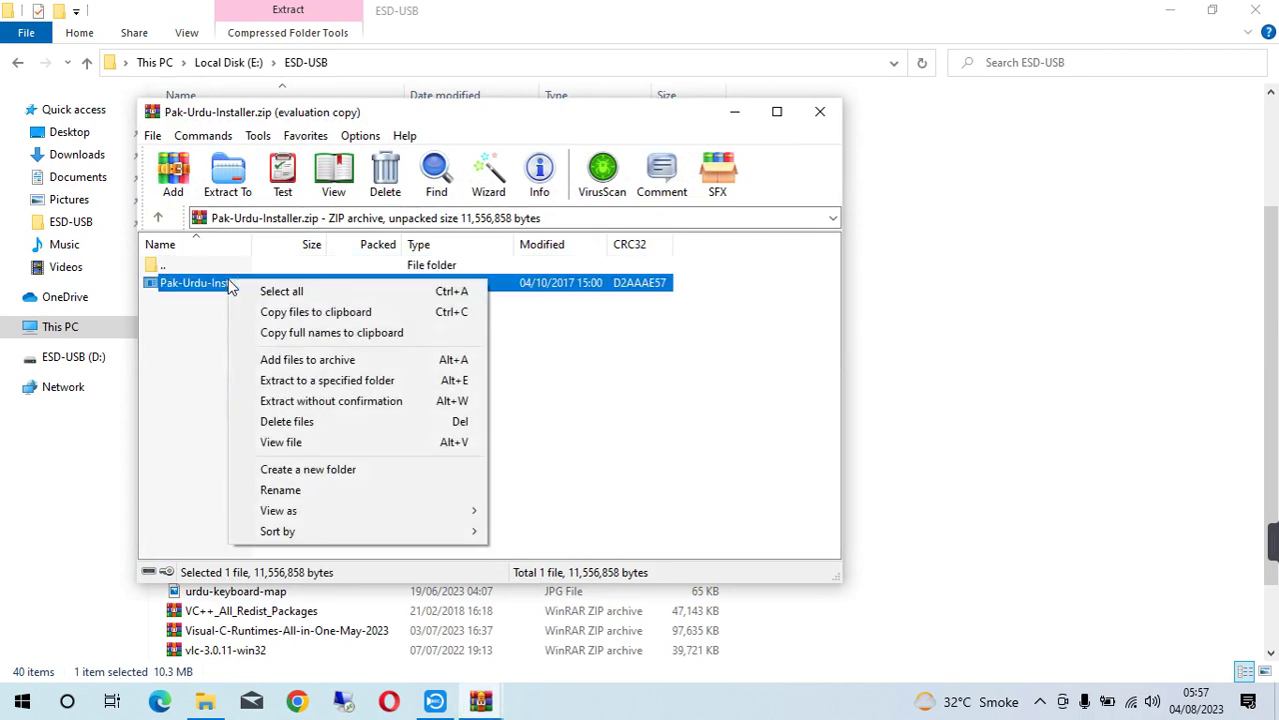
key("Escape")
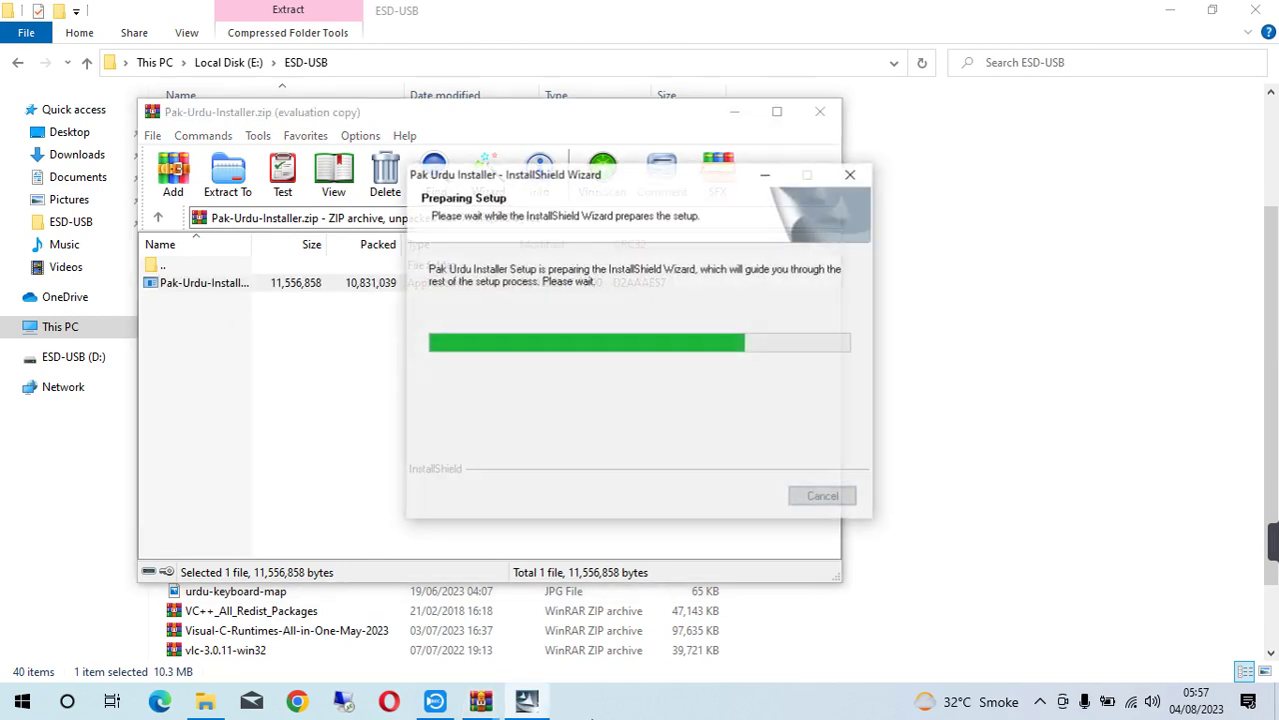
left_click(728, 517)
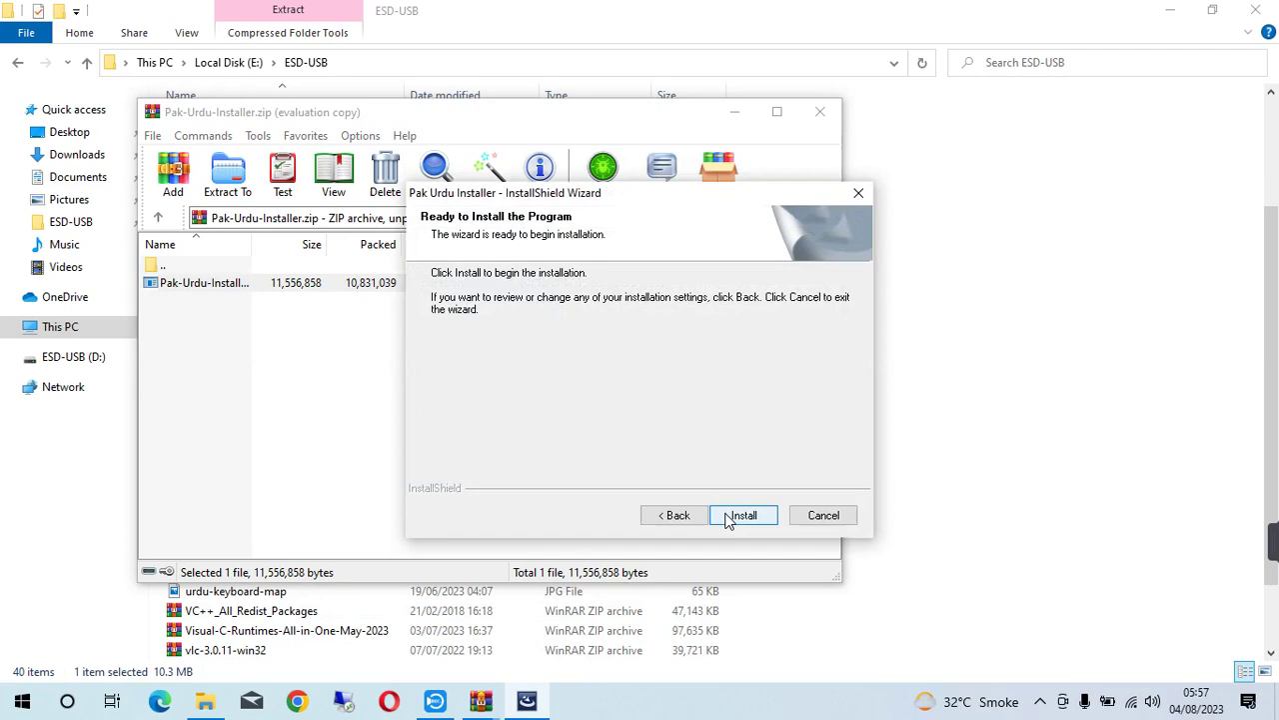
left_click(736, 516)
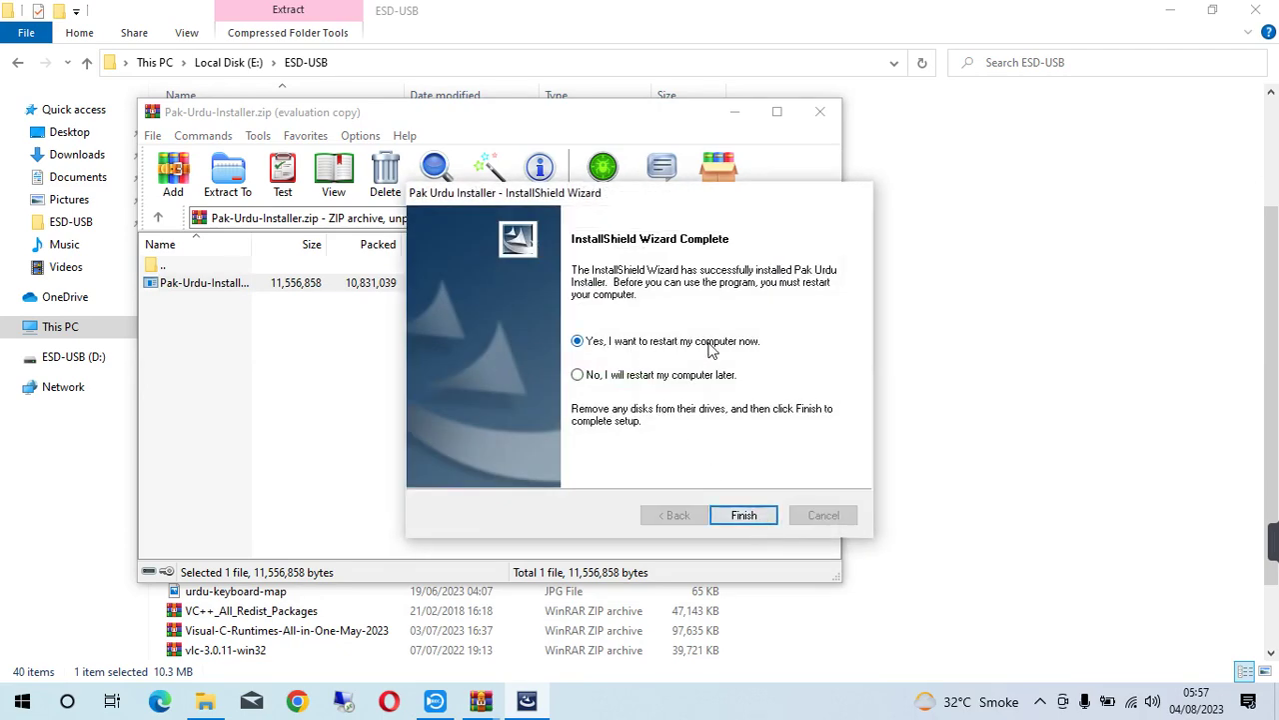
- Finish the Pak Urdu Installer wizard with the option to restart the computer later, and close its archive
left_click(594, 378)
left_click(737, 515)
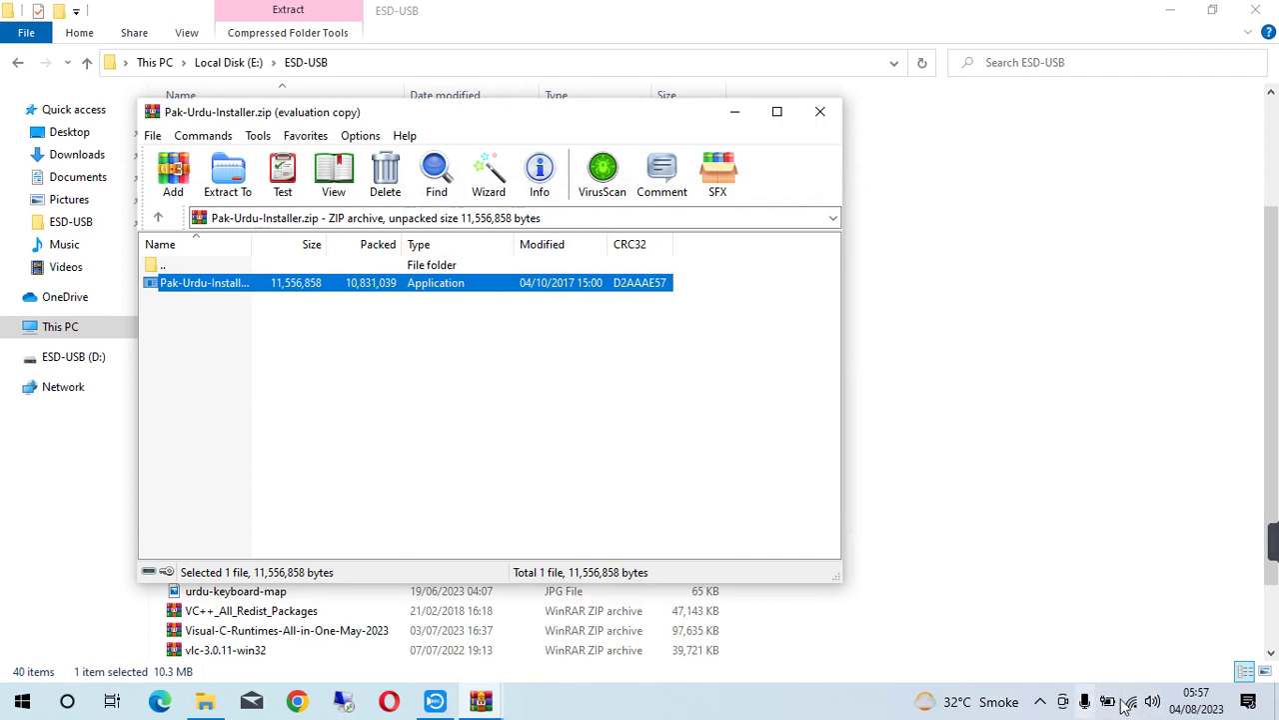
left_click(820, 112)
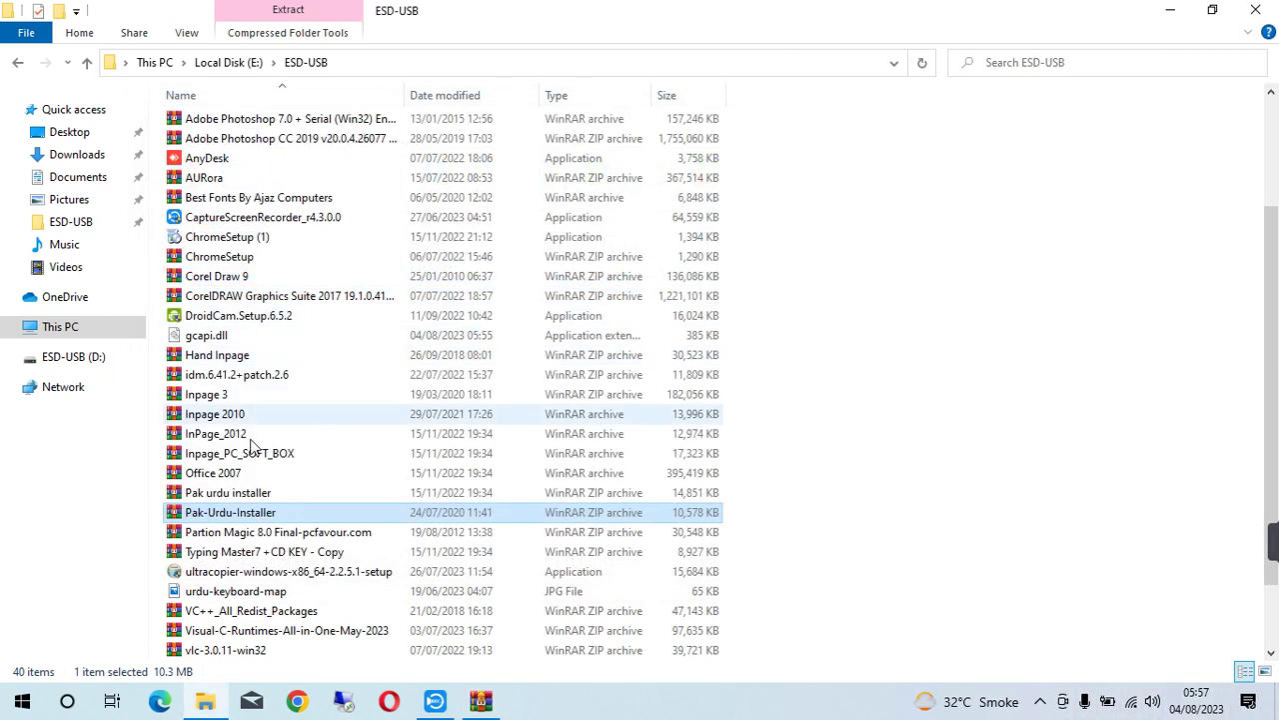
- Open Key.txt from the Typing Master7 +CD KEY - Copy archive and save it to the Desktop as Key
scroll(250, 575, "down", 1)
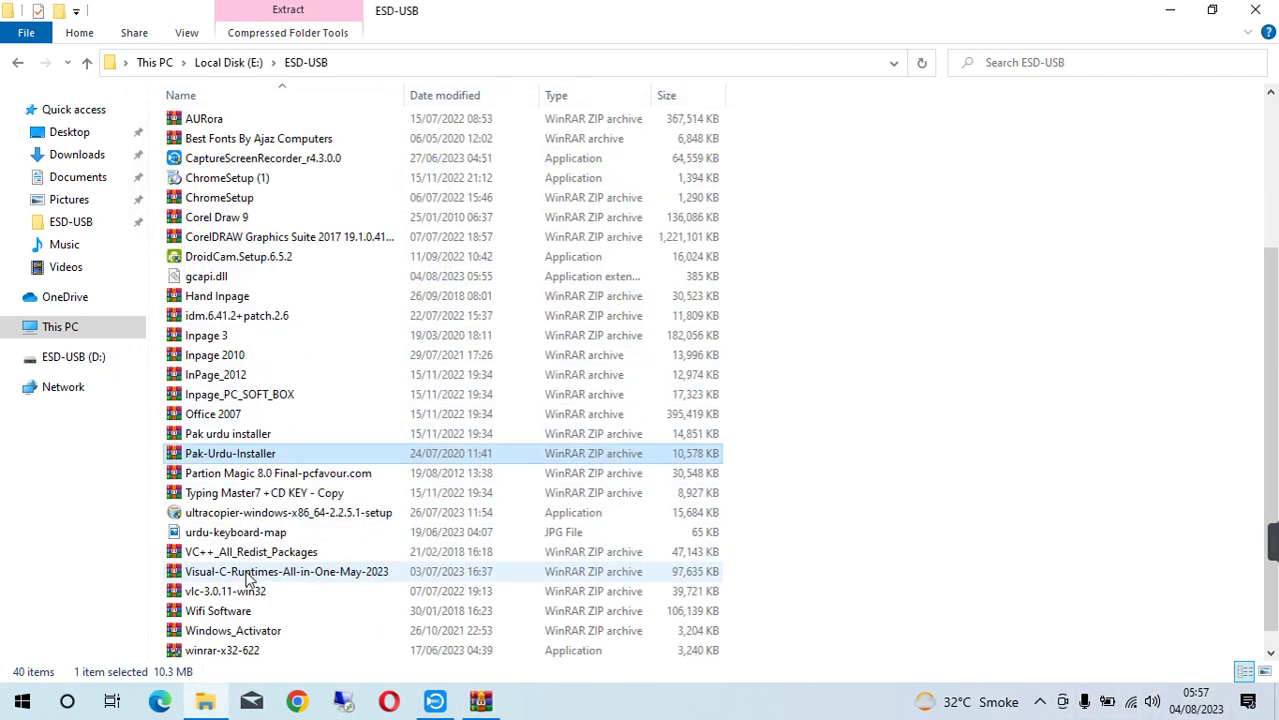
double_click(266, 494)
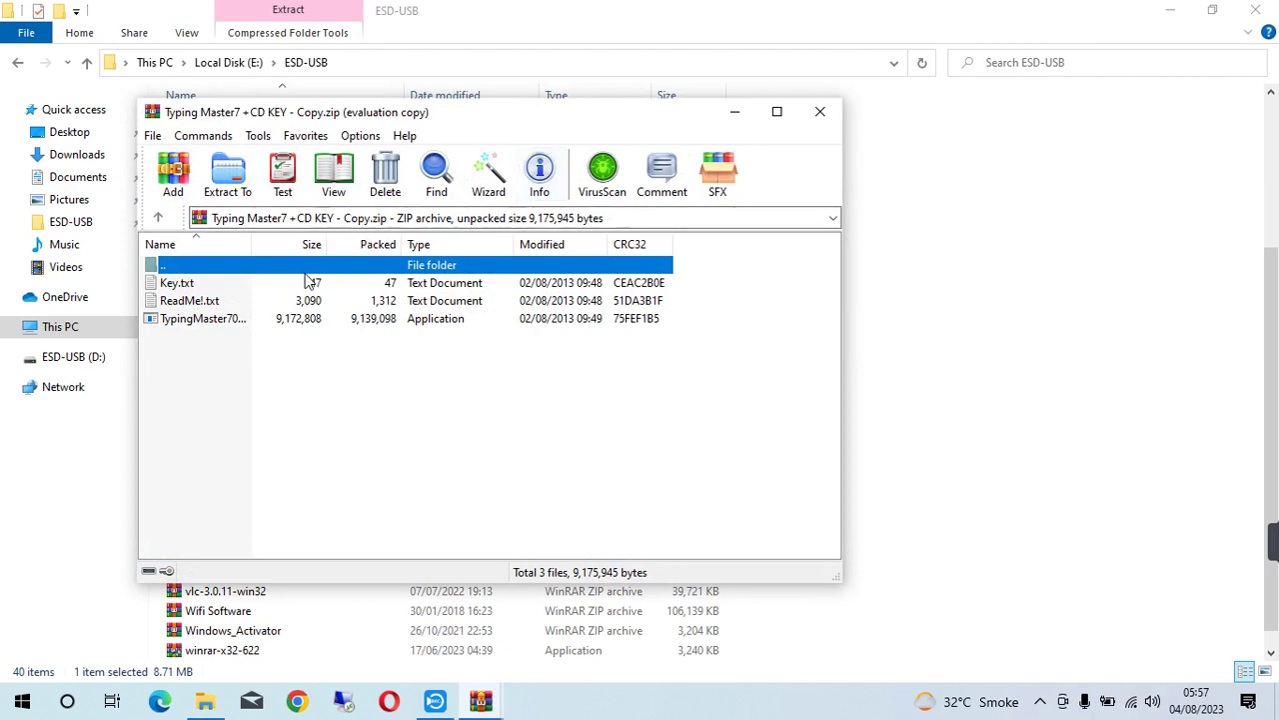
double_click(205, 284)
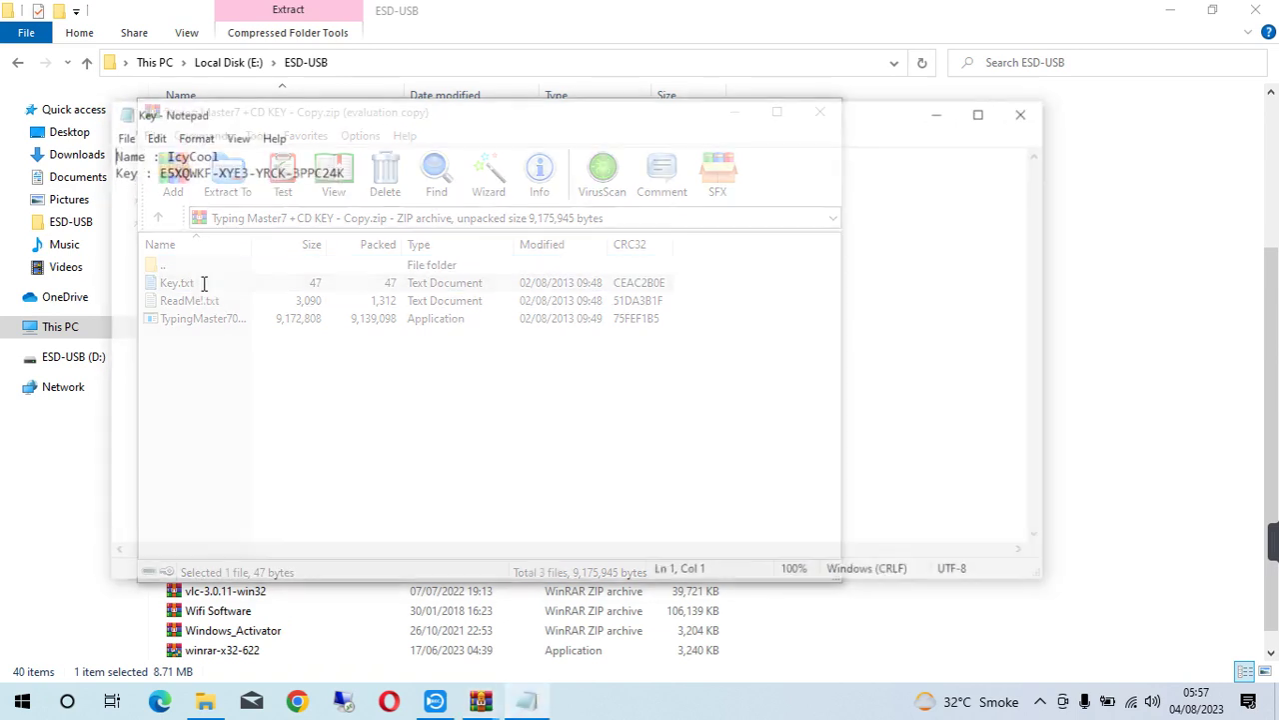
left_click(120, 135)
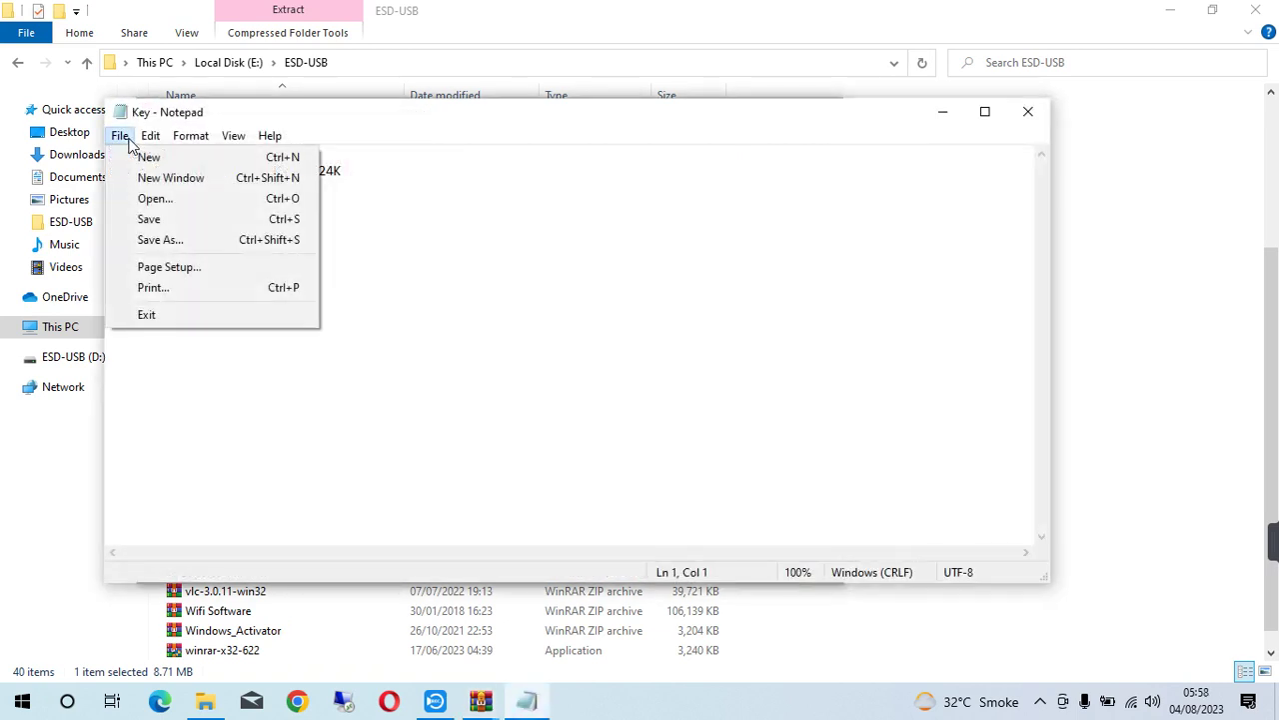
left_click(158, 239)
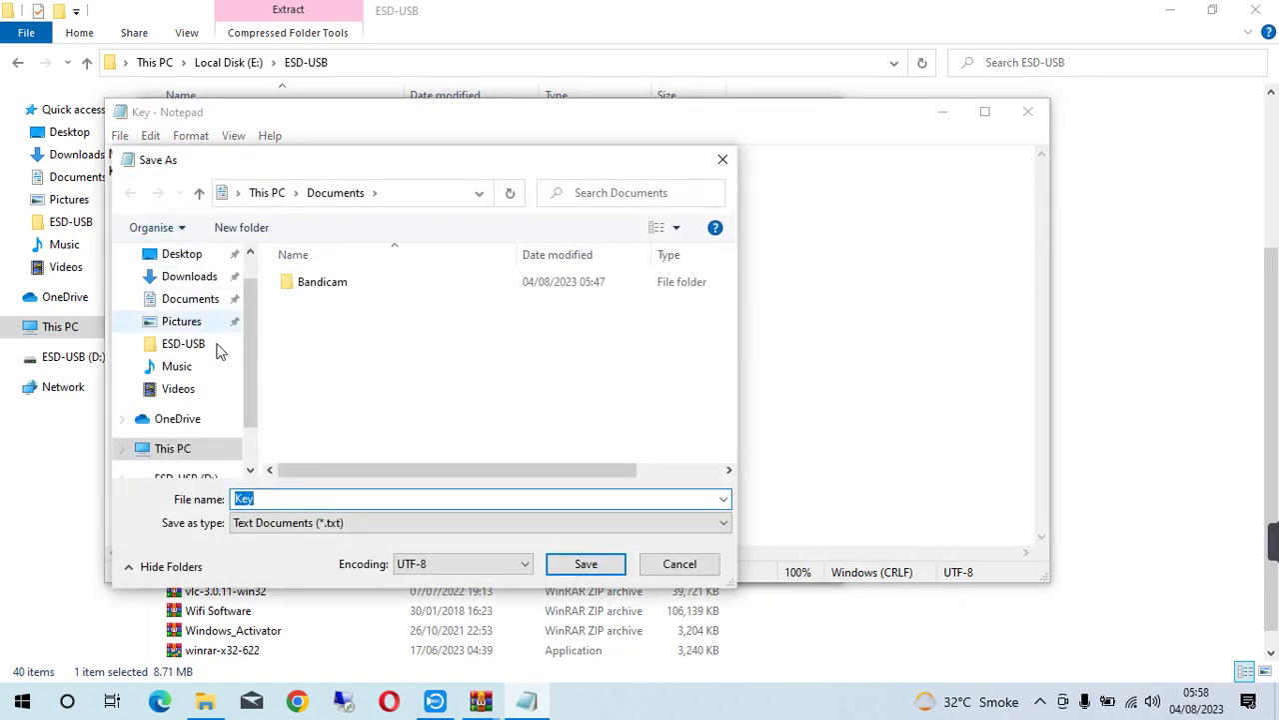
left_click(178, 254)
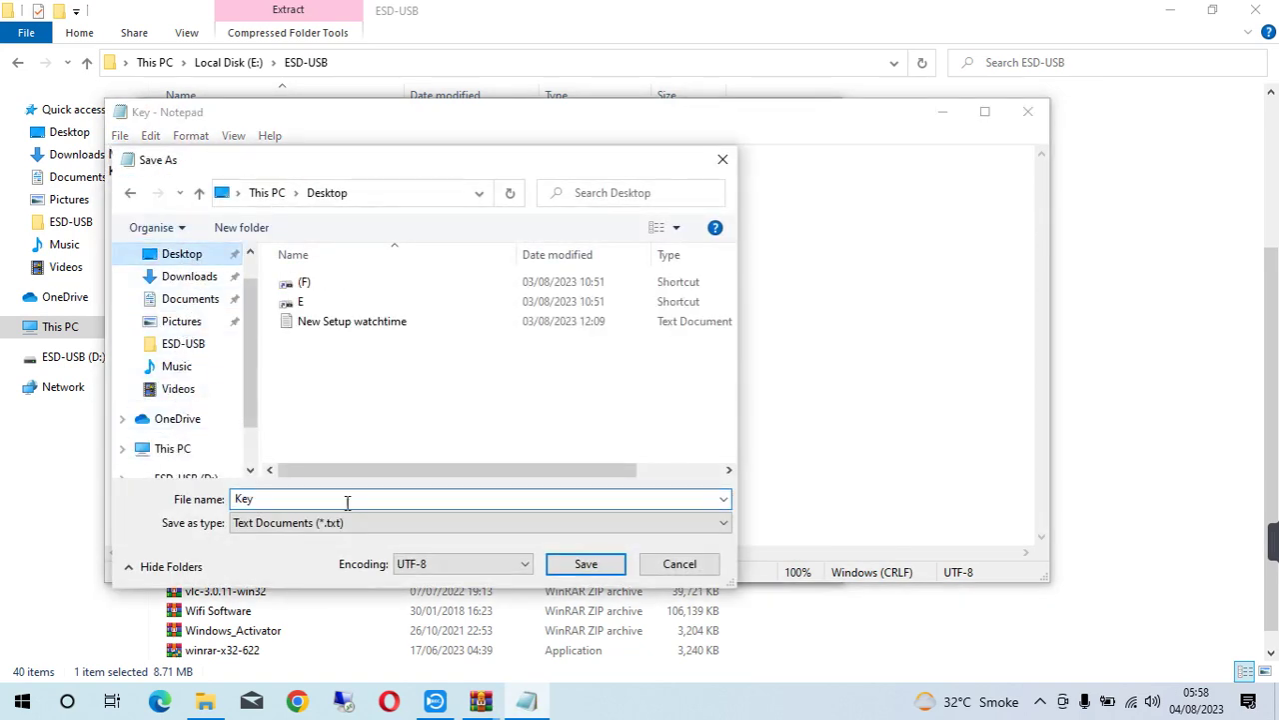
left_click(586, 564)
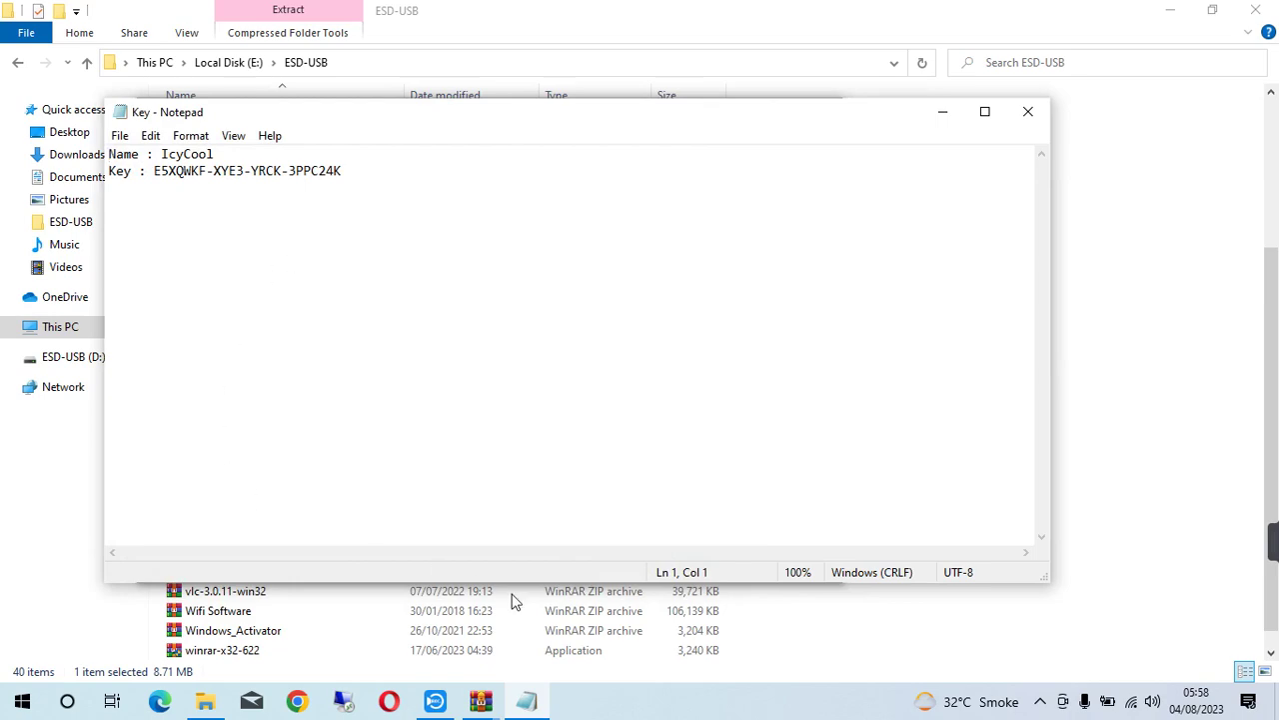
- Reopen the Typing Master7 archive from the ESD-USB folder and run TypingMaster700.exe with English, UK as the installation language
left_click(849, 632)
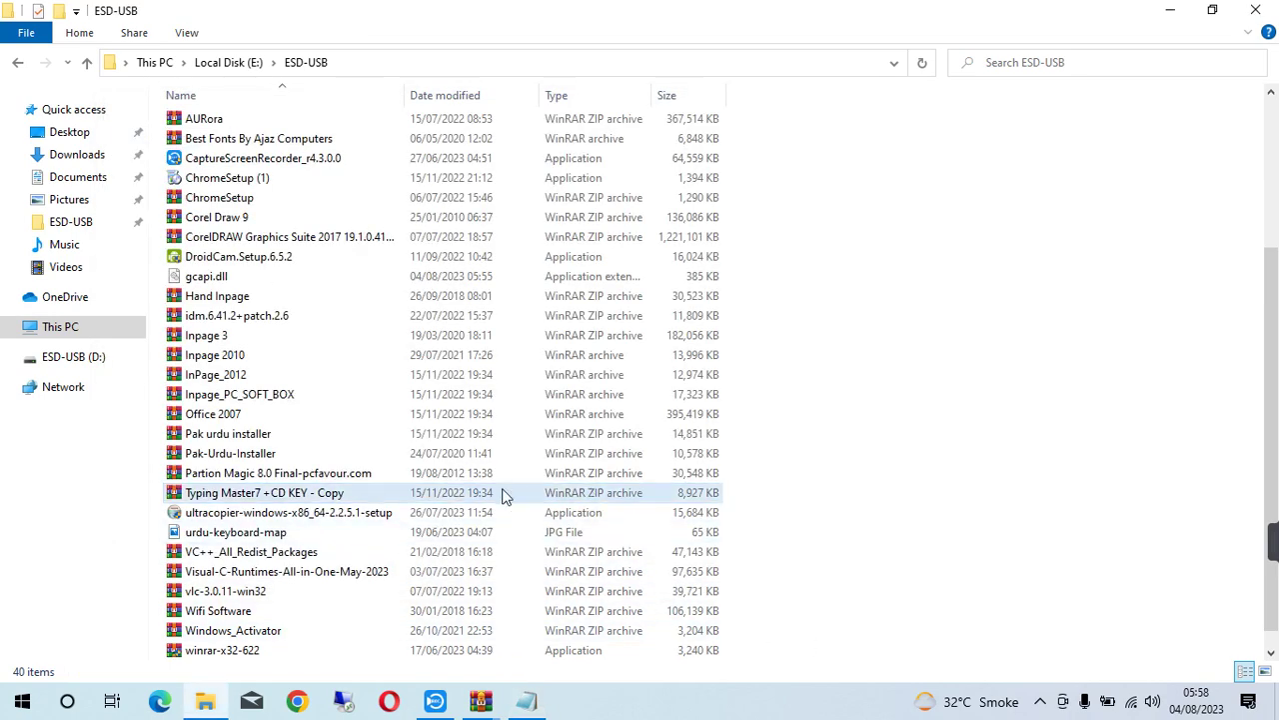
double_click(237, 493)
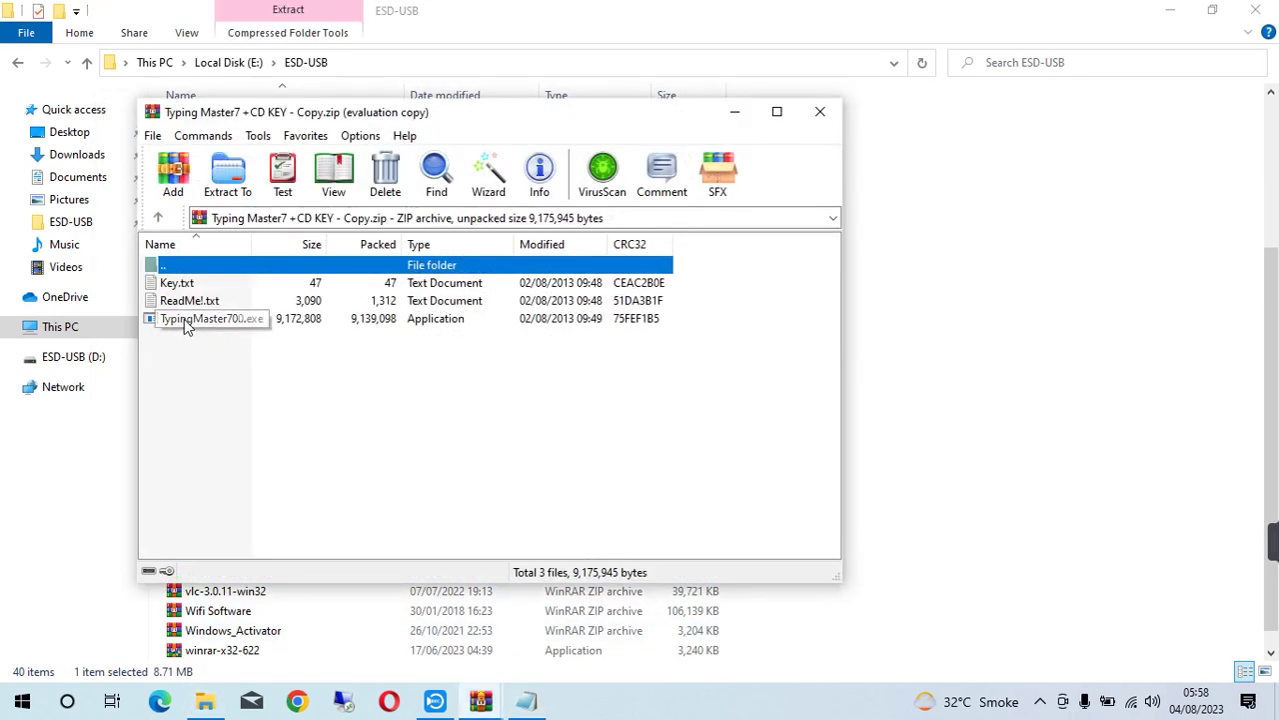
left_click(204, 322)
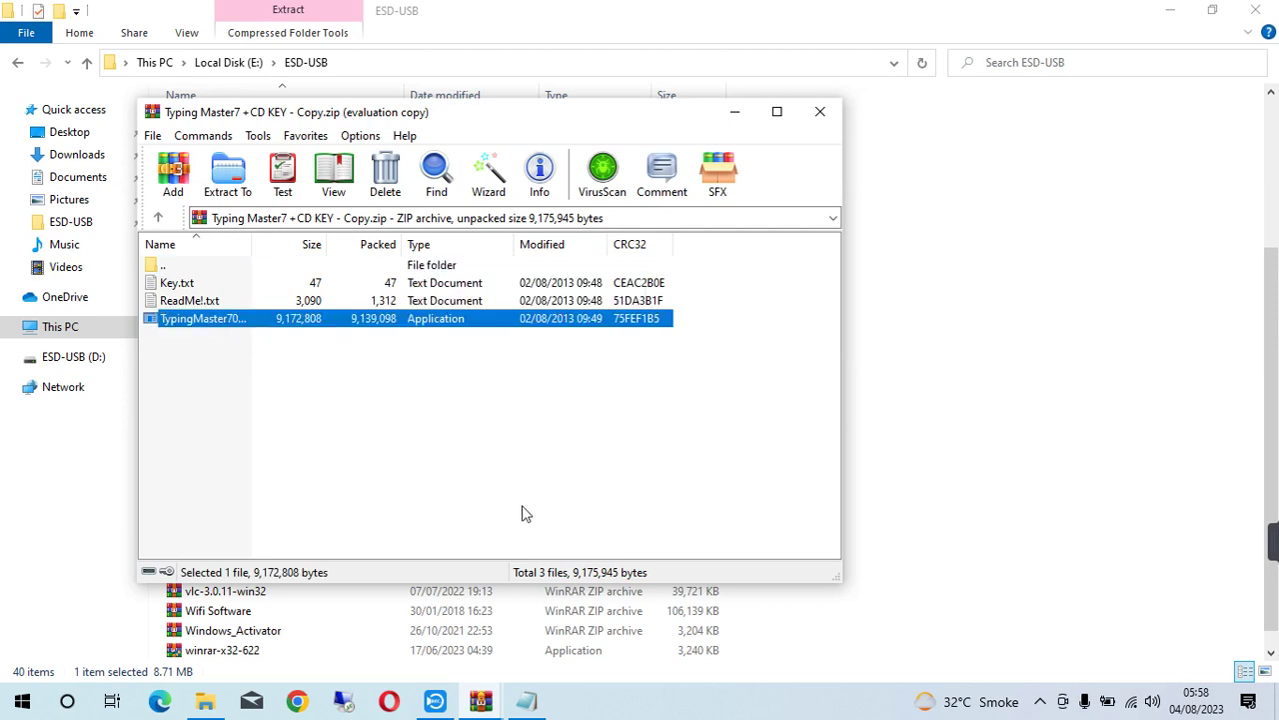
double_click(194, 322)
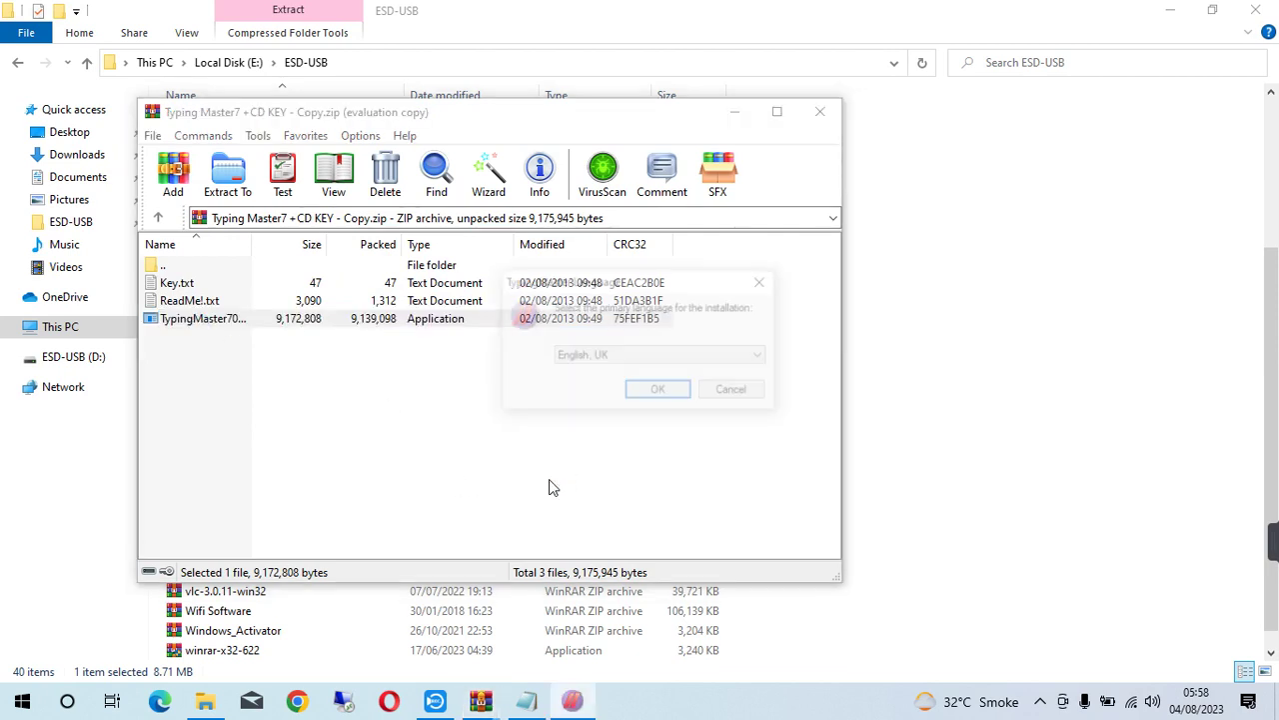
left_click(655, 391)
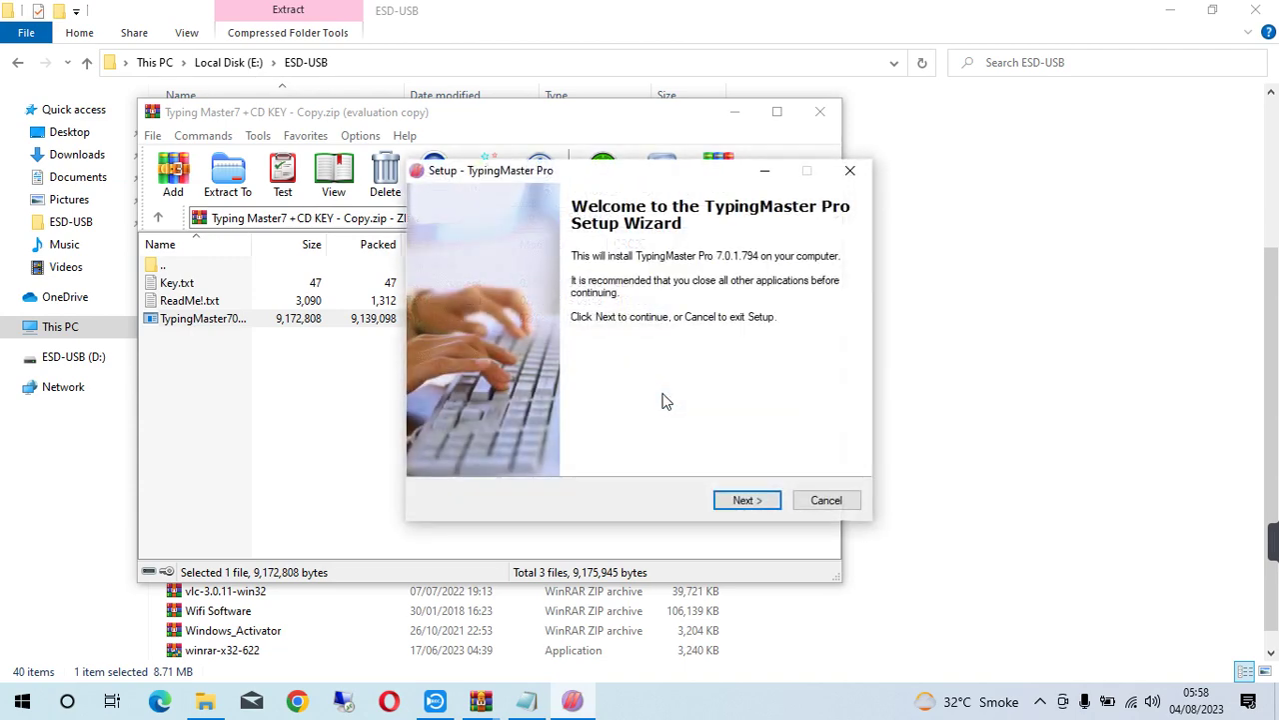
- Install TypingMaster Pro through the setup wizard and finish with TypingMaster Pro and QuickPhrase set to launch
left_click(740, 500)
left_click(517, 446)
left_click(747, 505)
left_click(748, 500)
left_click(747, 499)
left_click(748, 500)
left_click(748, 500)
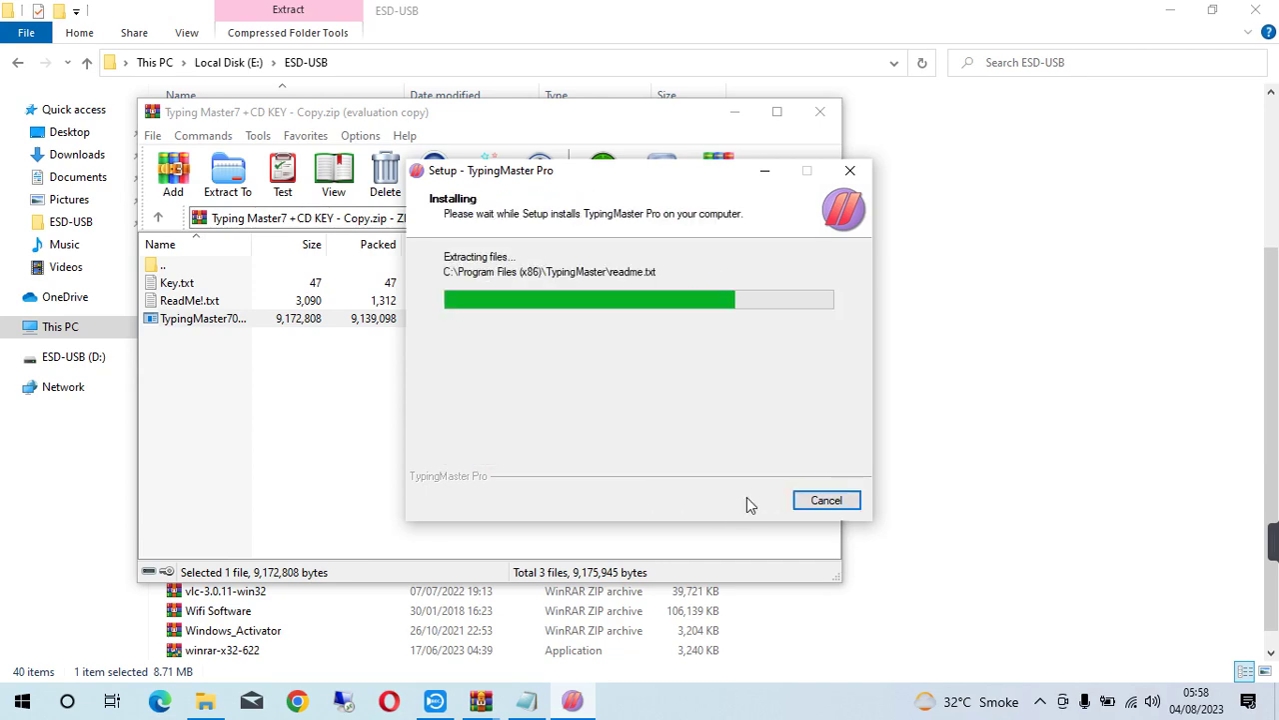
left_click_drag(502, 180, 520, 288)
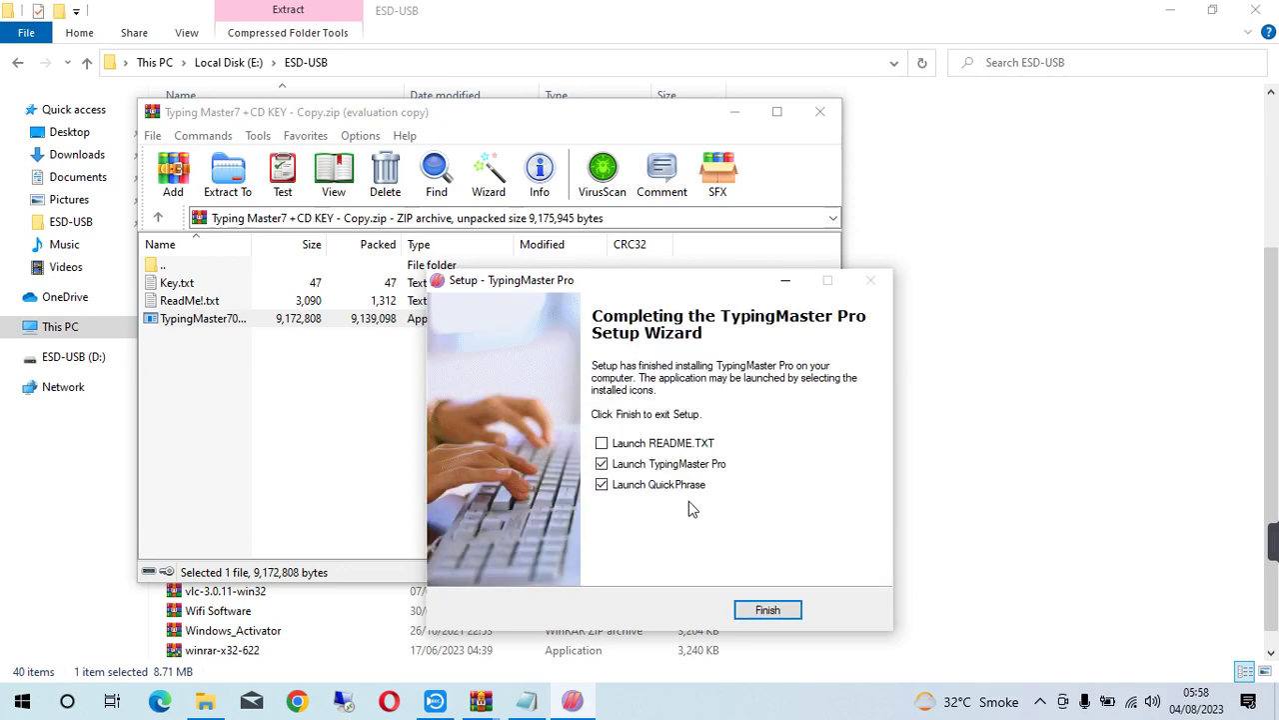
left_click(765, 611)
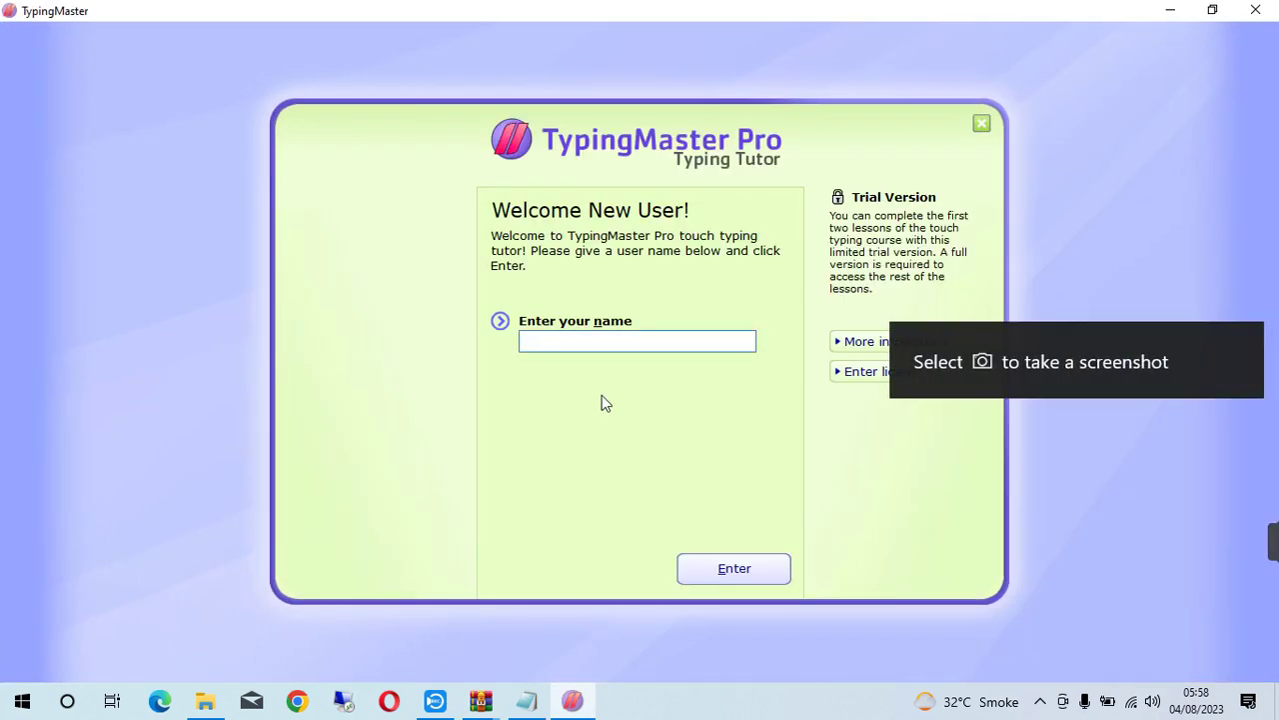
- Create the TypingMaster user oxford and start the Touch Typing Course
type("oxford")
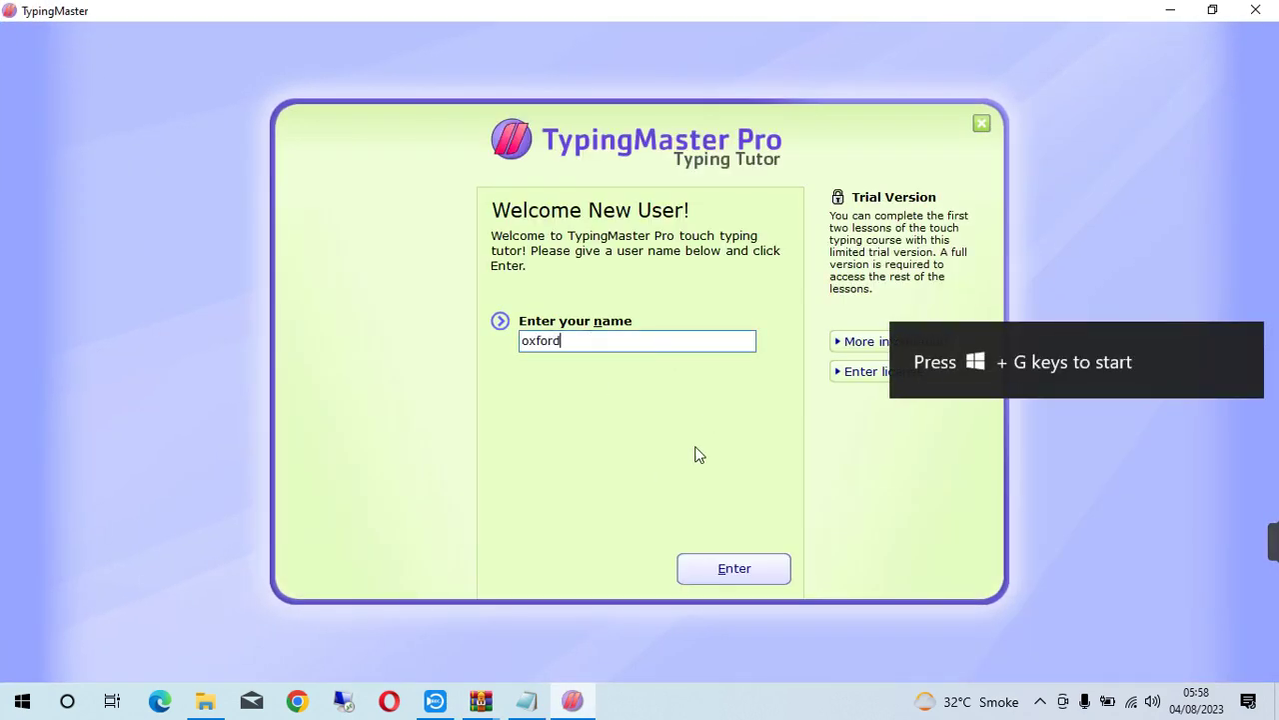
left_click(688, 572)
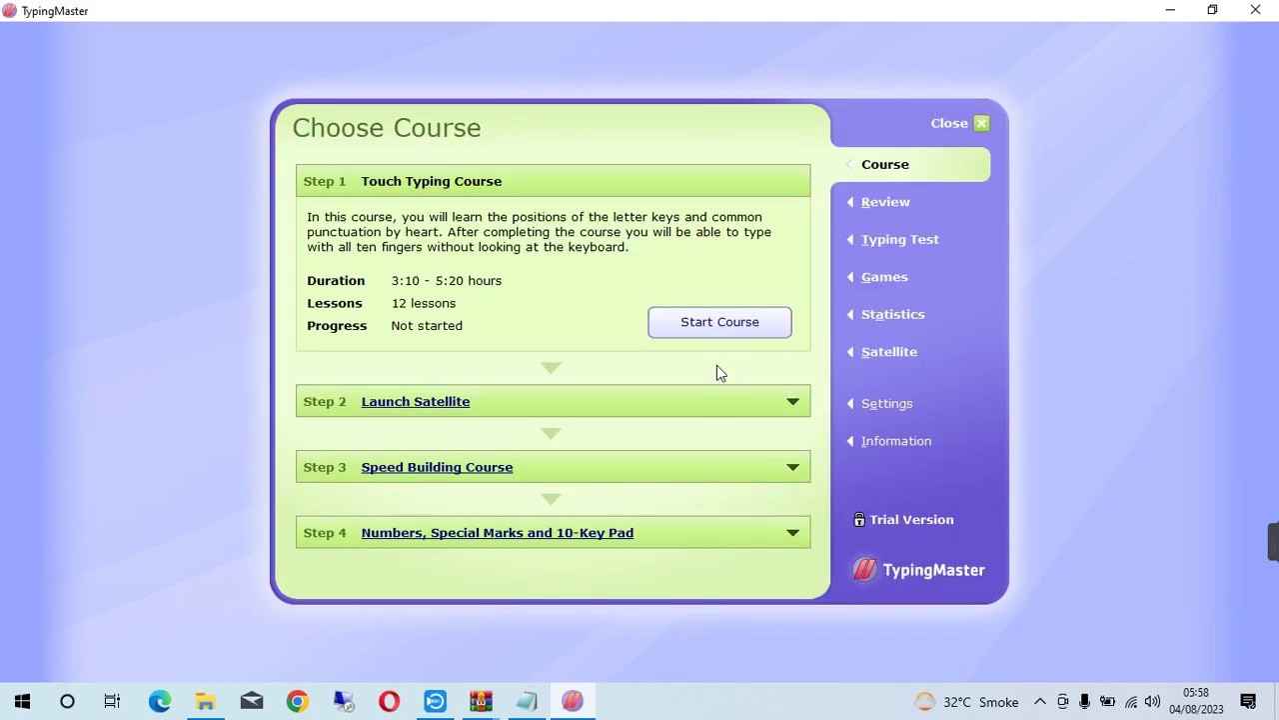
left_click(726, 330)
left_click(748, 564)
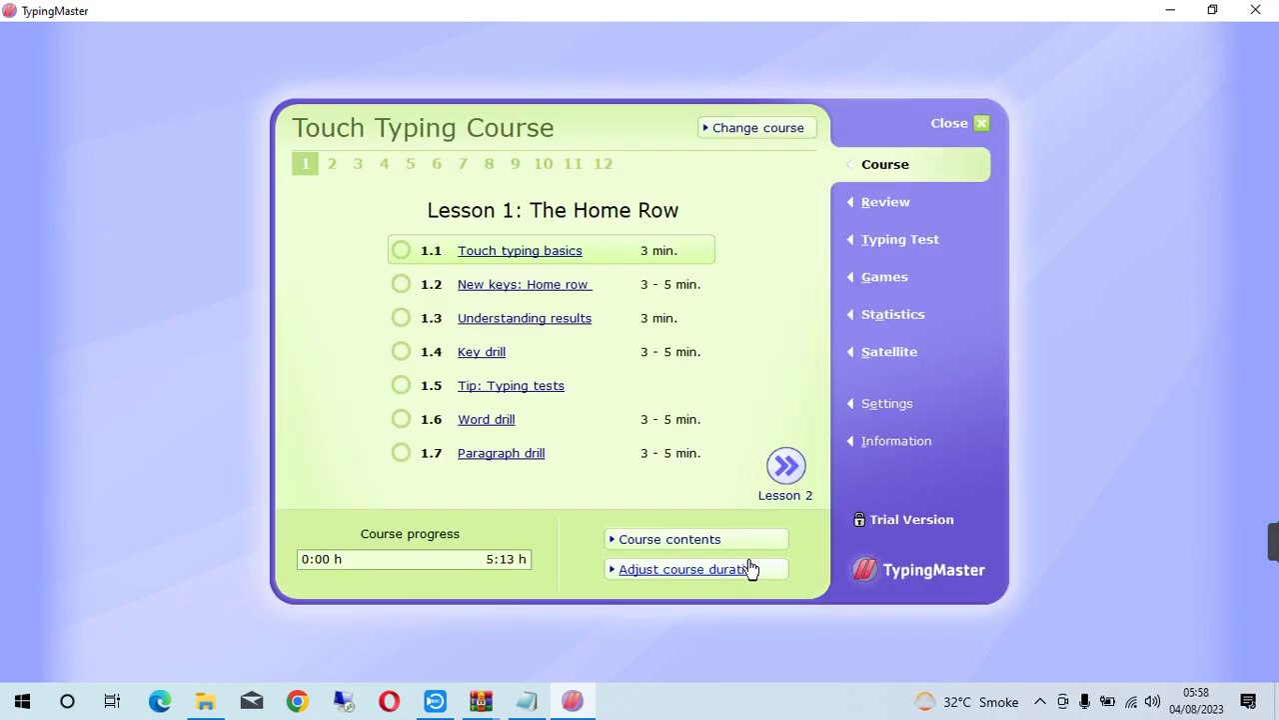
- Look through Touch Typing lessons 2 and 3, a Lesson 3 exercise and the Typing Test page, and close TypingMaster
left_click(794, 467)
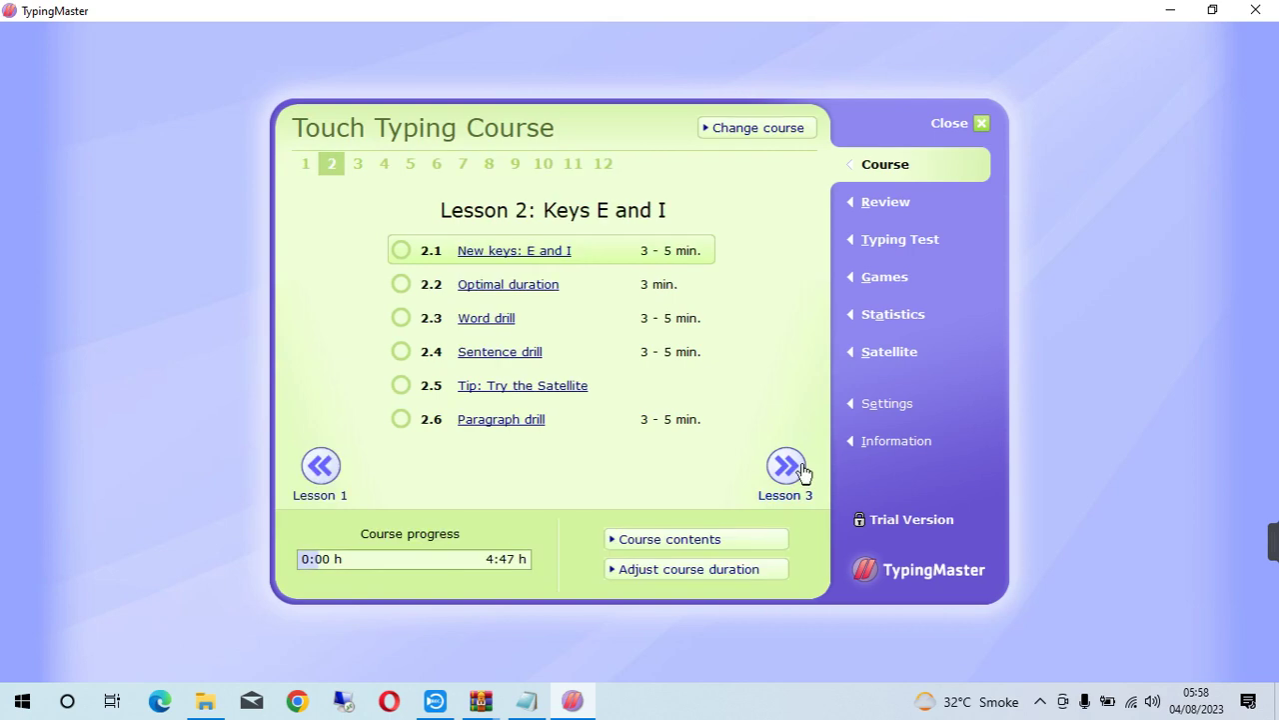
left_click(789, 477)
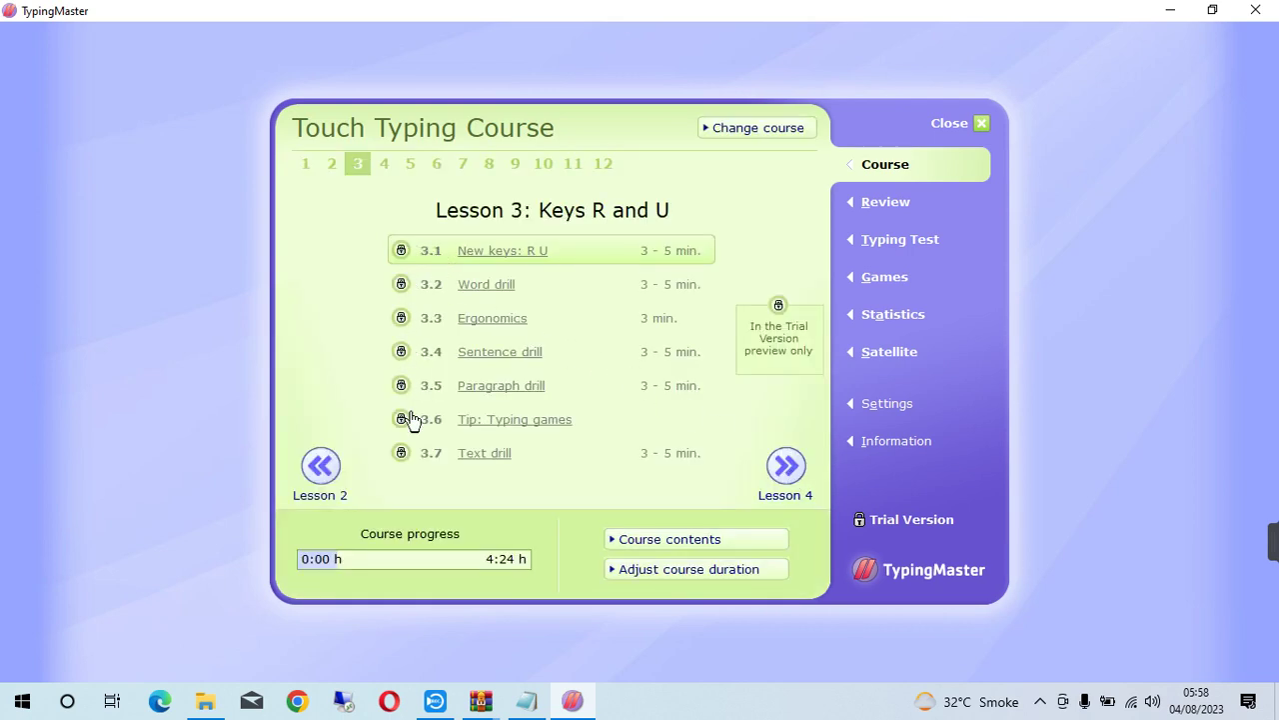
left_click(323, 469)
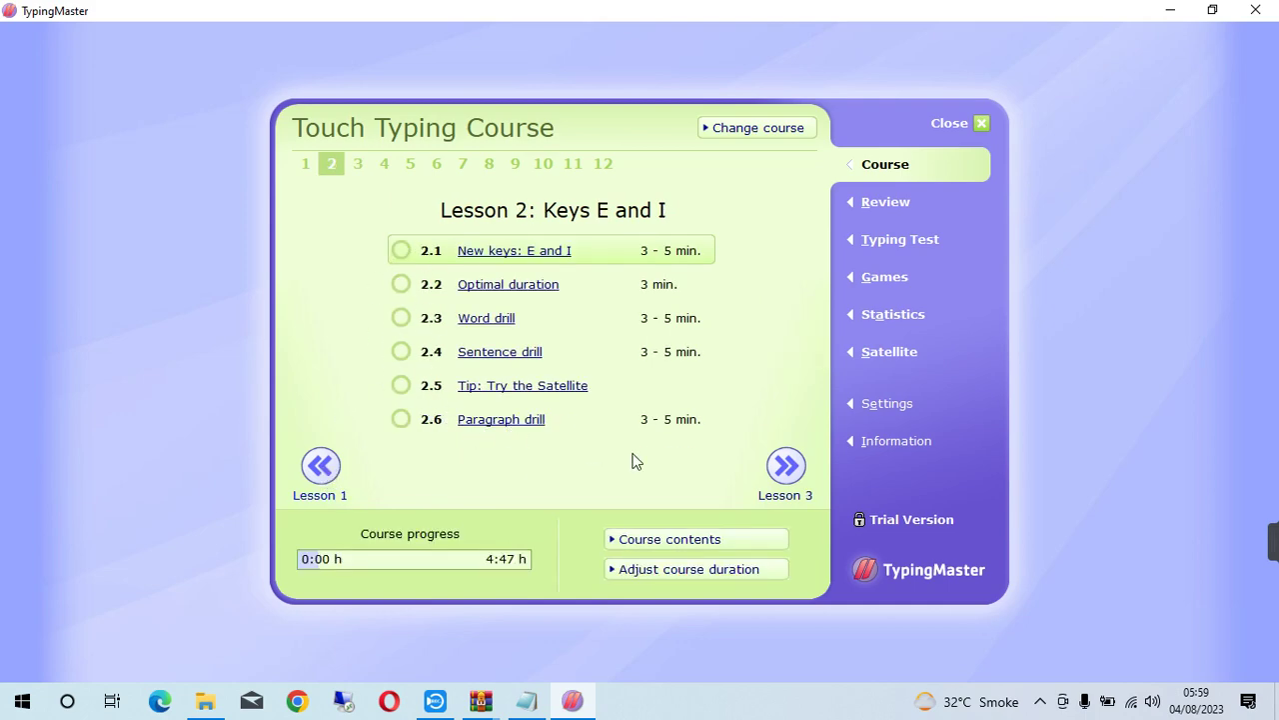
left_click(792, 468)
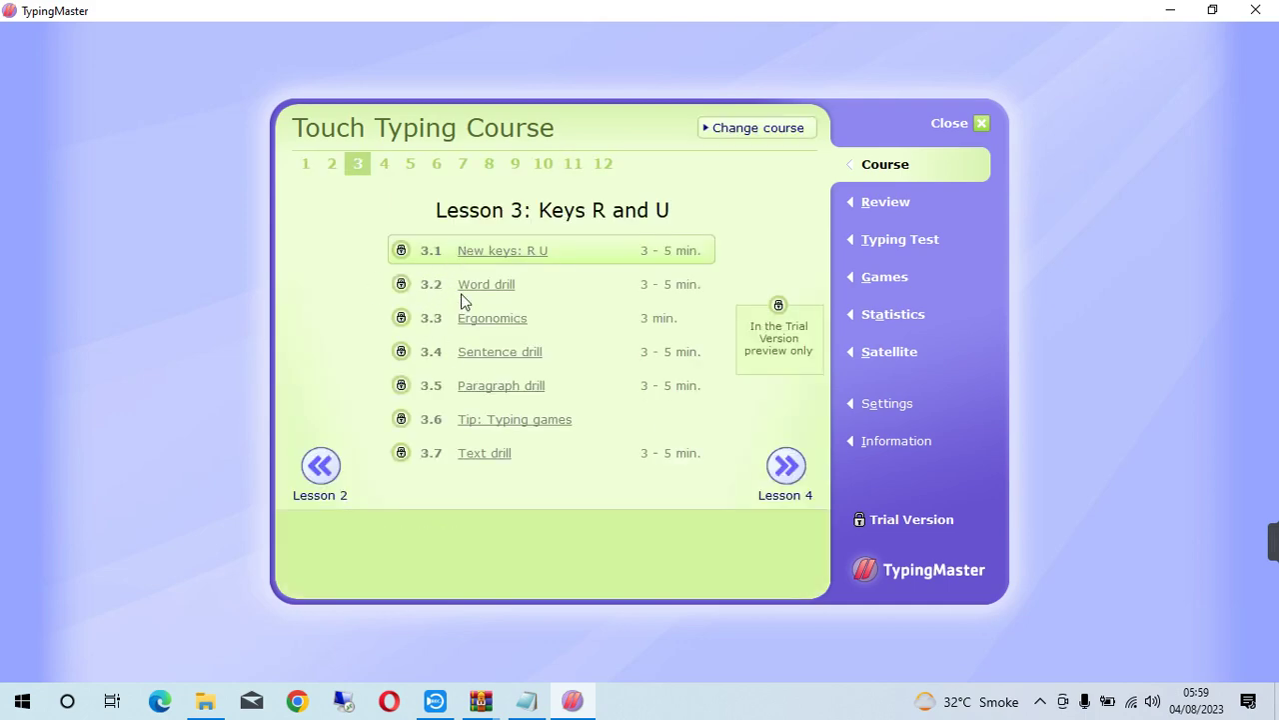
left_click(462, 290)
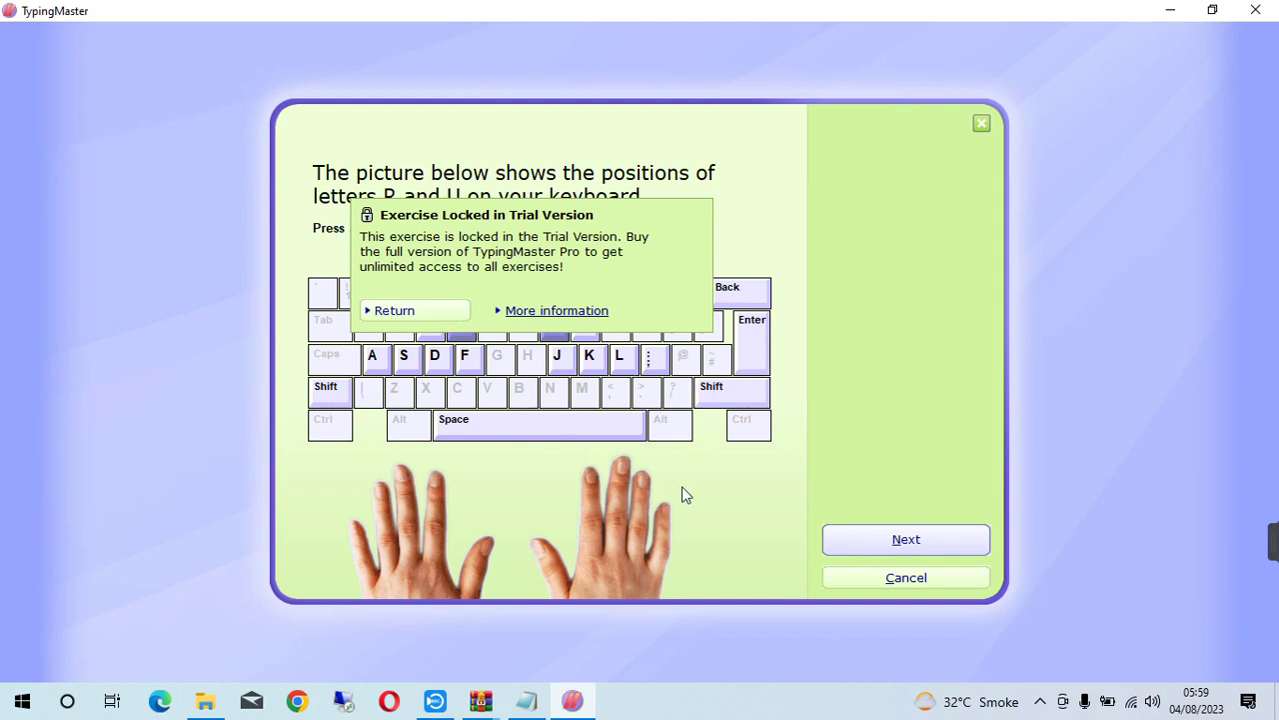
left_click(912, 583)
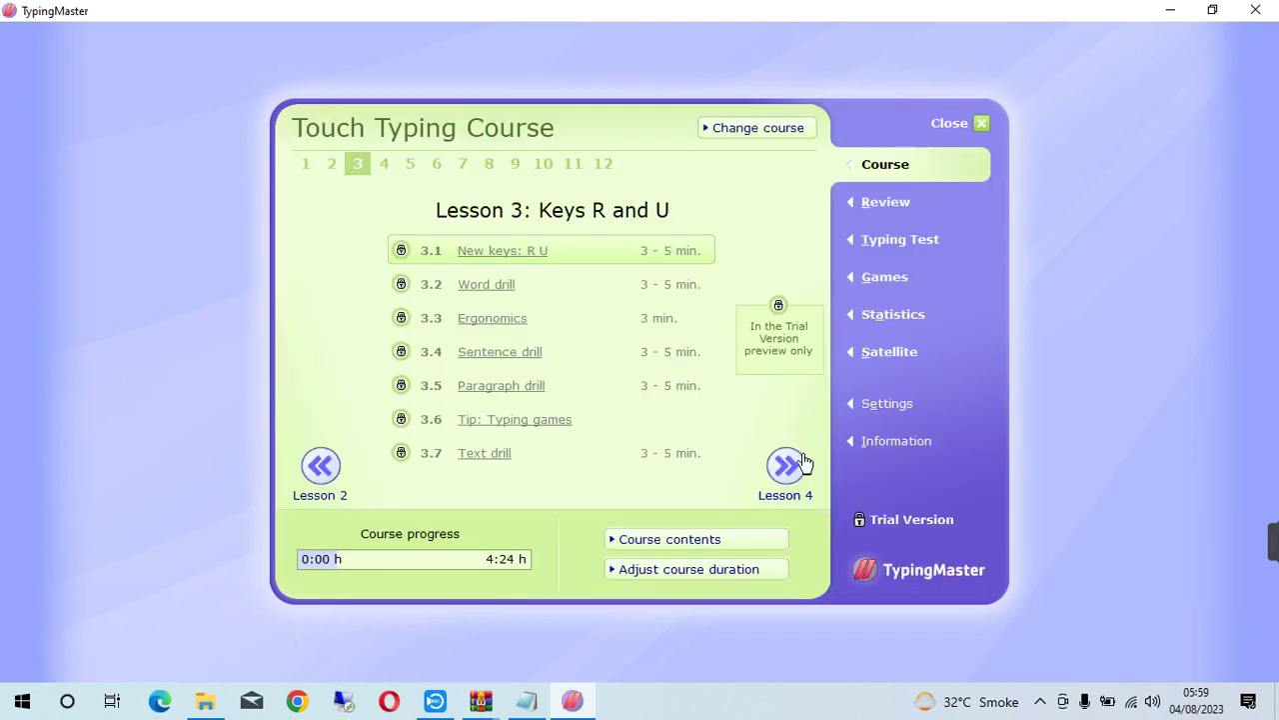
left_click(905, 245)
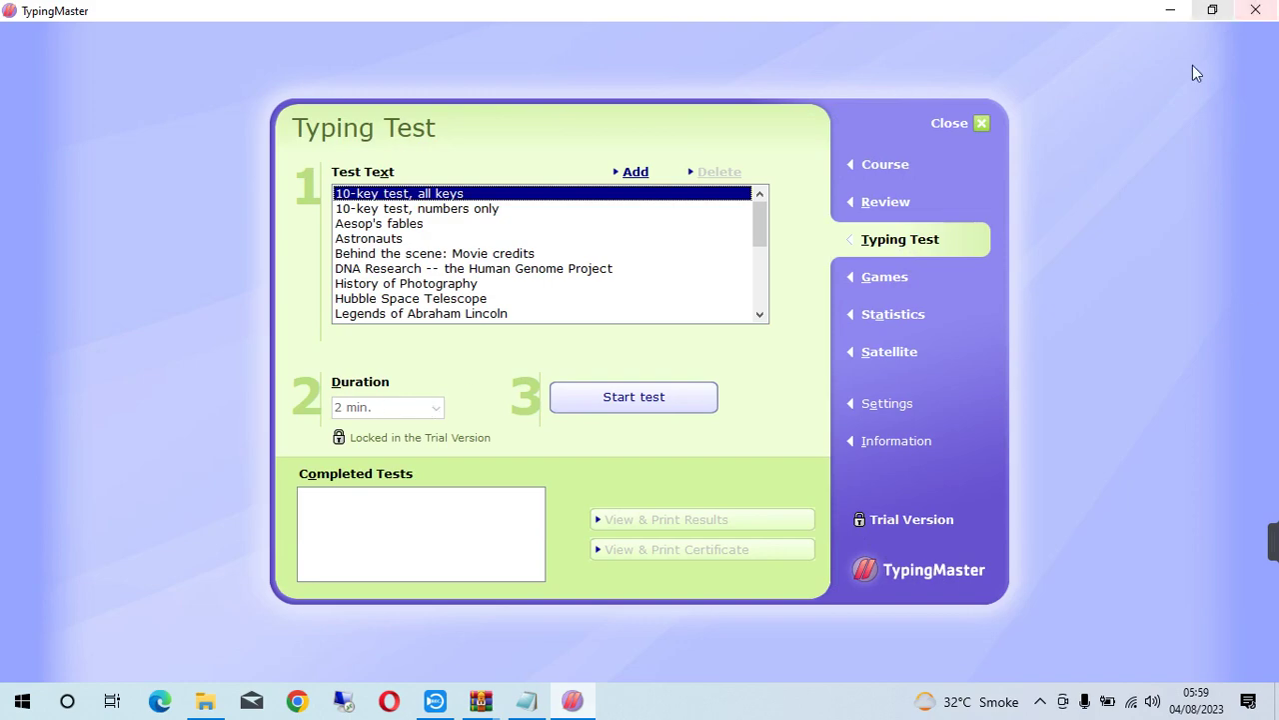
left_click(1267, 8)
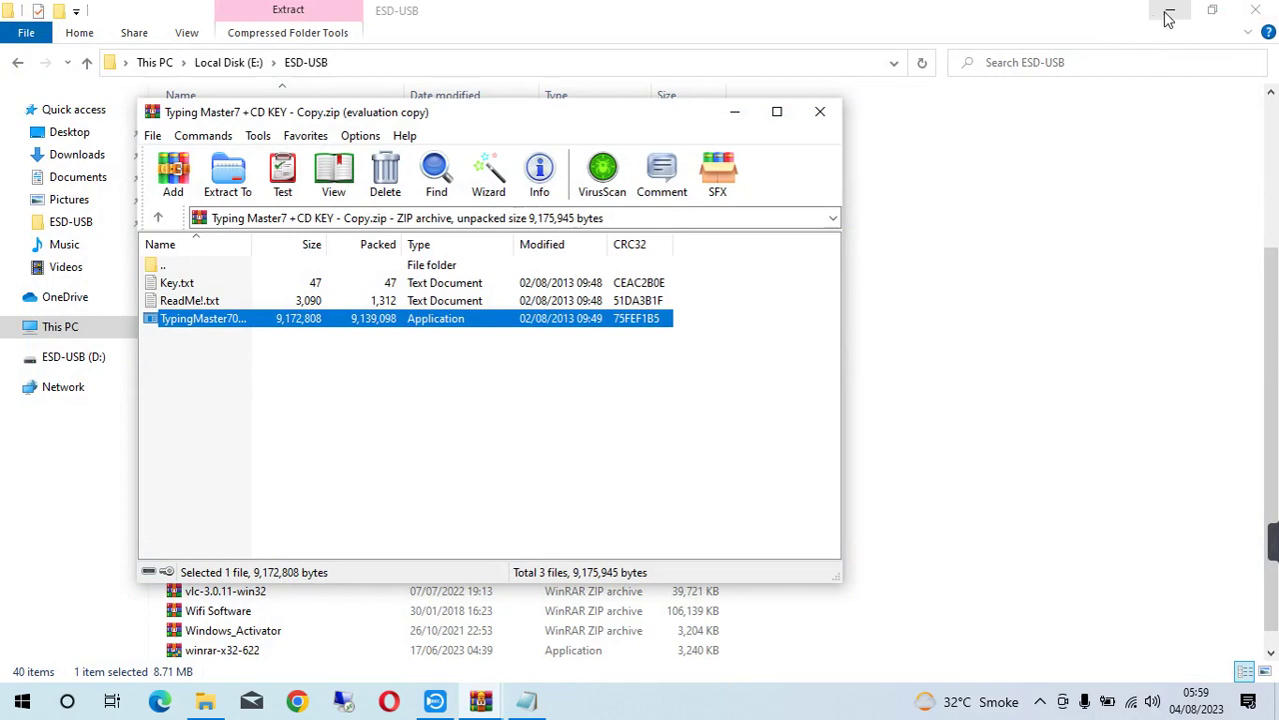
- Clear the windows off the desktop icons, relaunch TypingMaster Pro from its shortcut and open its license entry form
left_click(1166, 17)
left_click_drag(410, 125, 645, 154)
left_click_drag(310, 121, 562, 94)
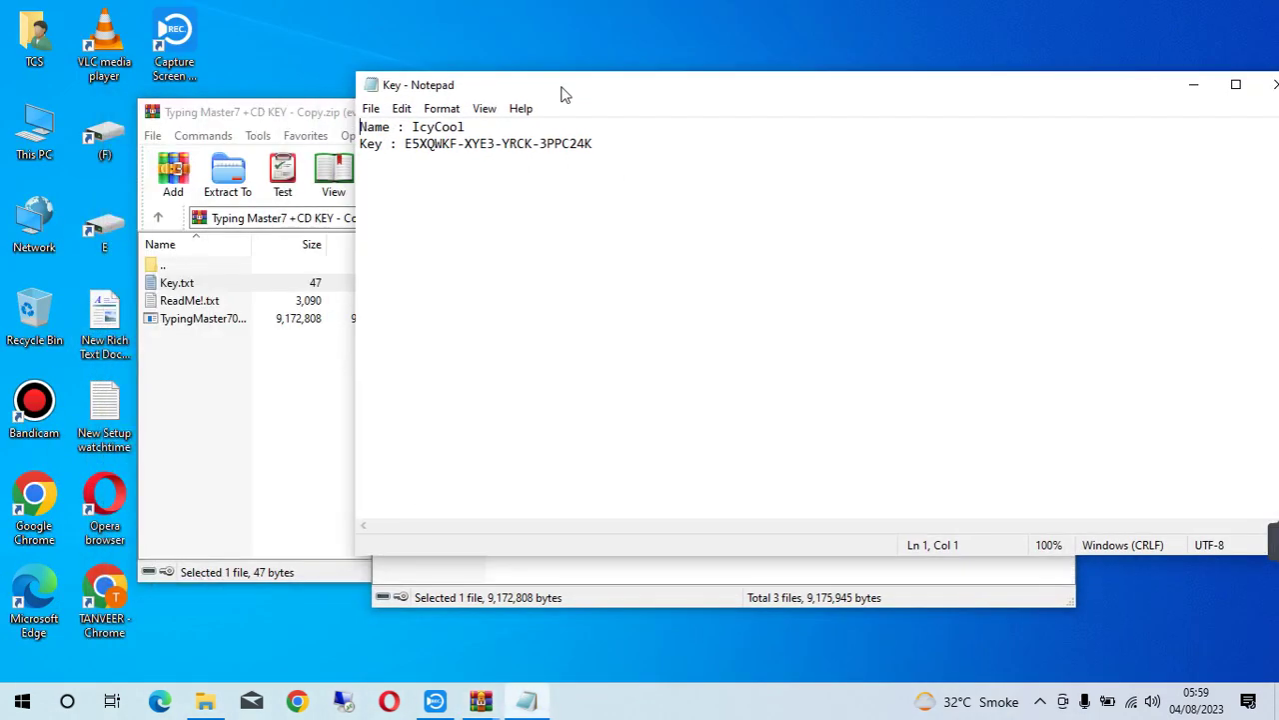
left_click_drag(252, 121, 440, 116)
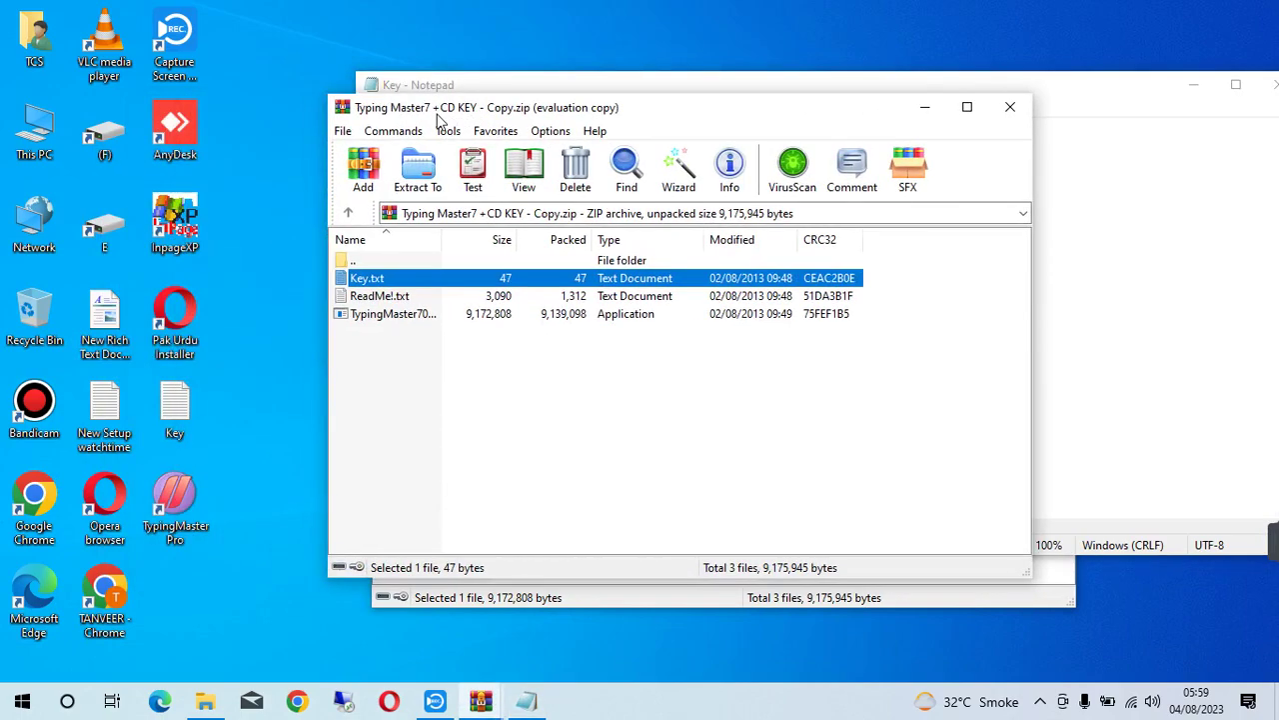
double_click(175, 505)
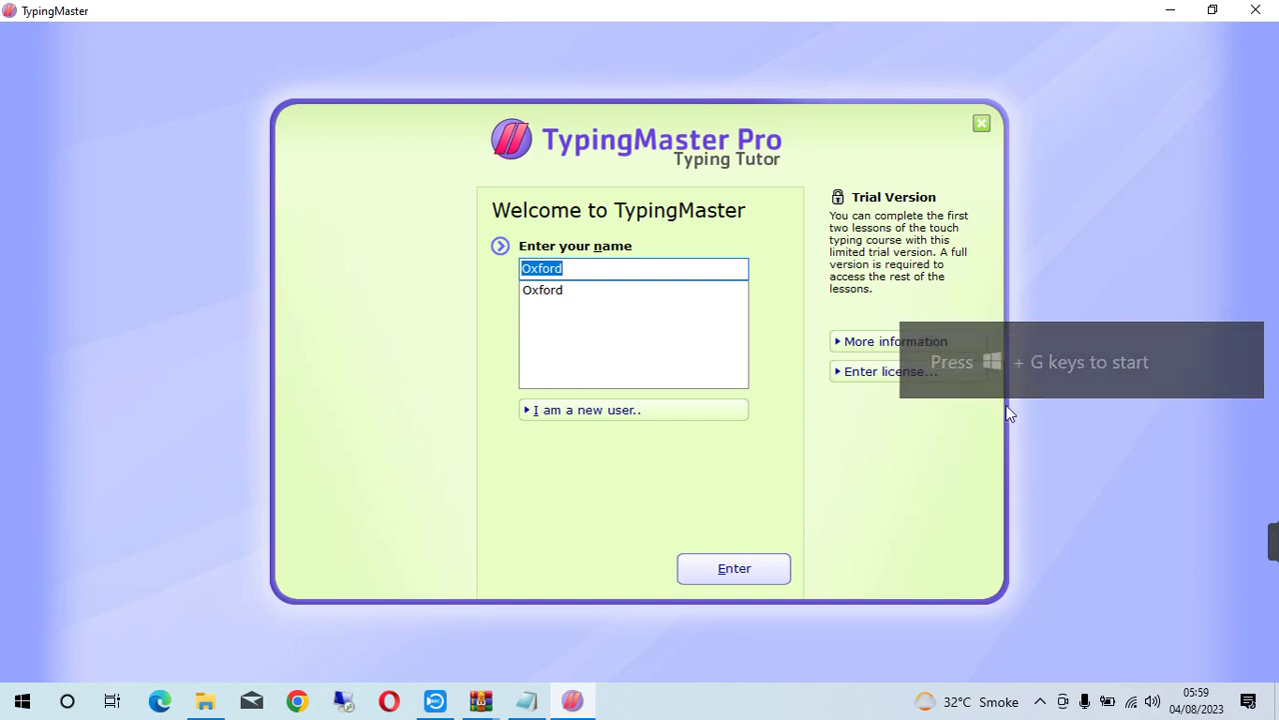
left_click(889, 372)
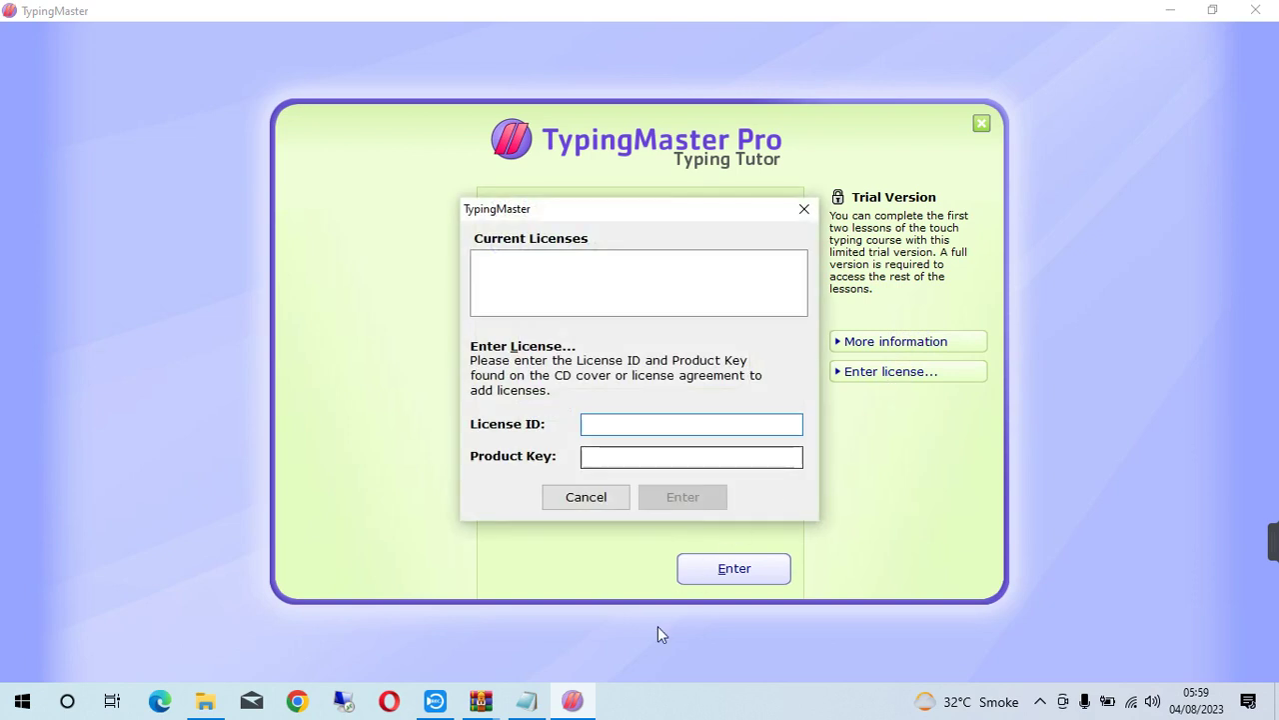
- Copy the license name from the Key text file into the License ID field of the TypingMaster license form
left_click(523, 703)
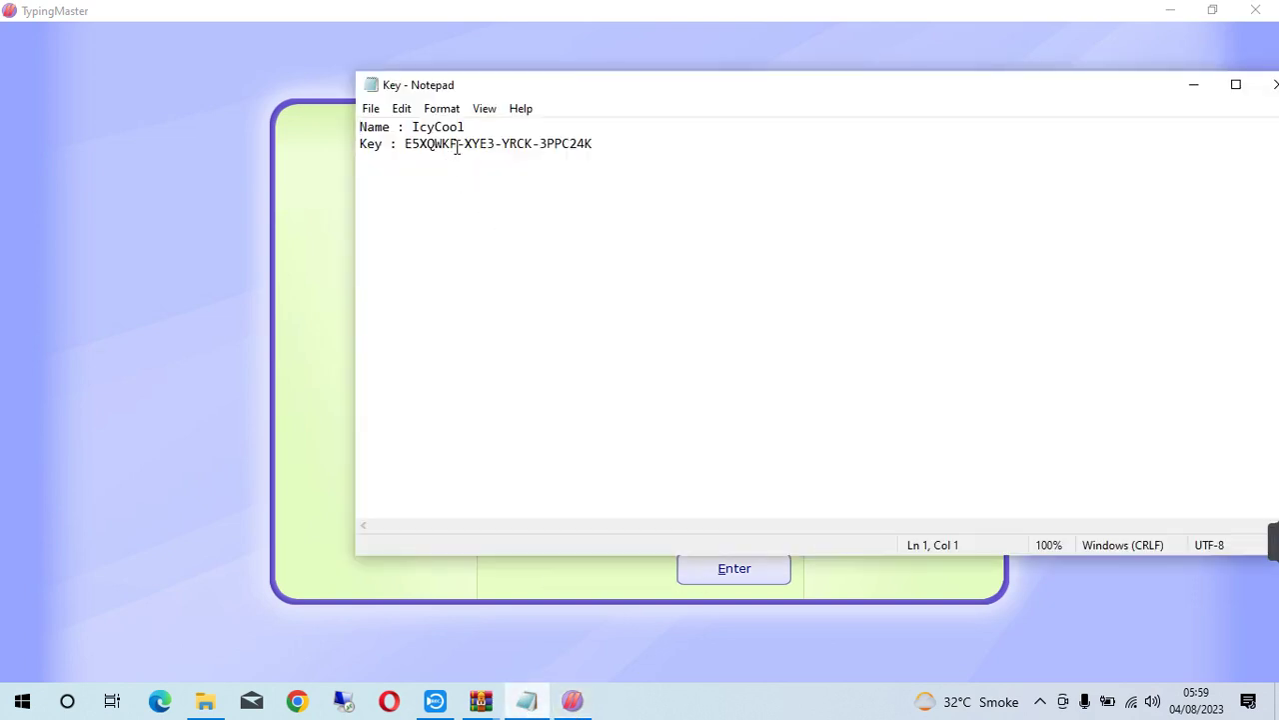
left_click_drag(470, 127, 417, 127)
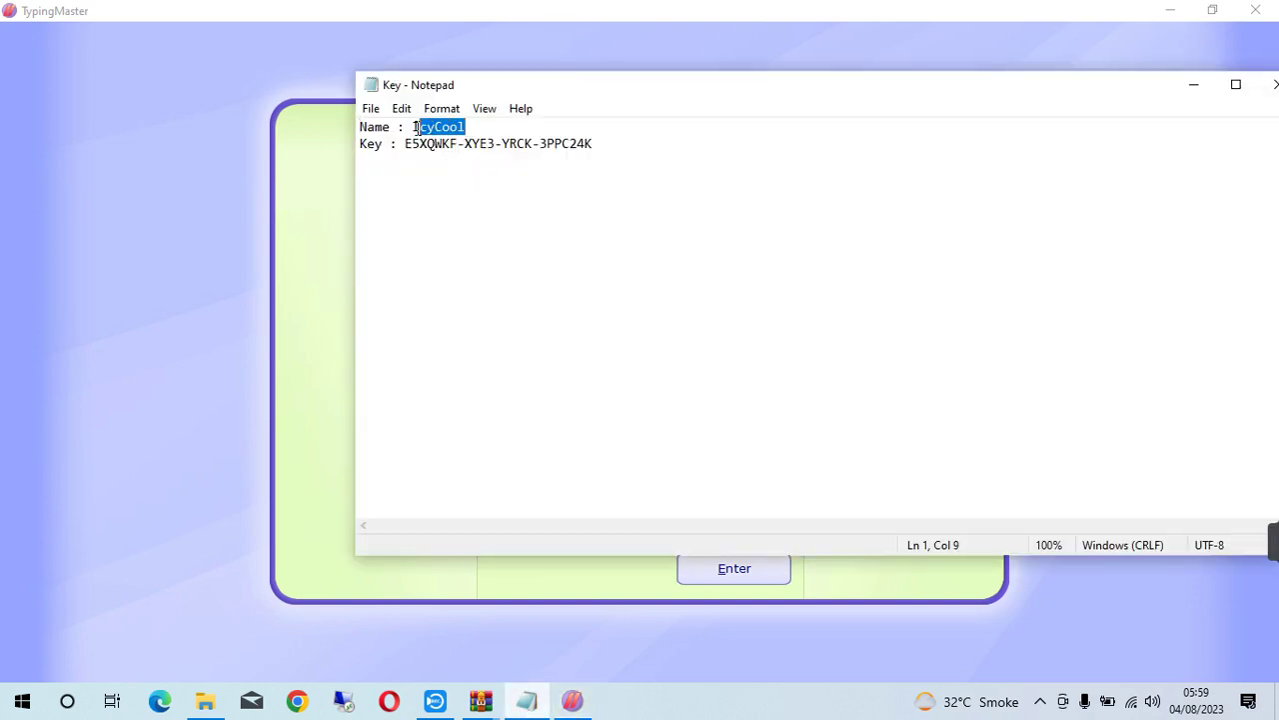
right_click(415, 127)
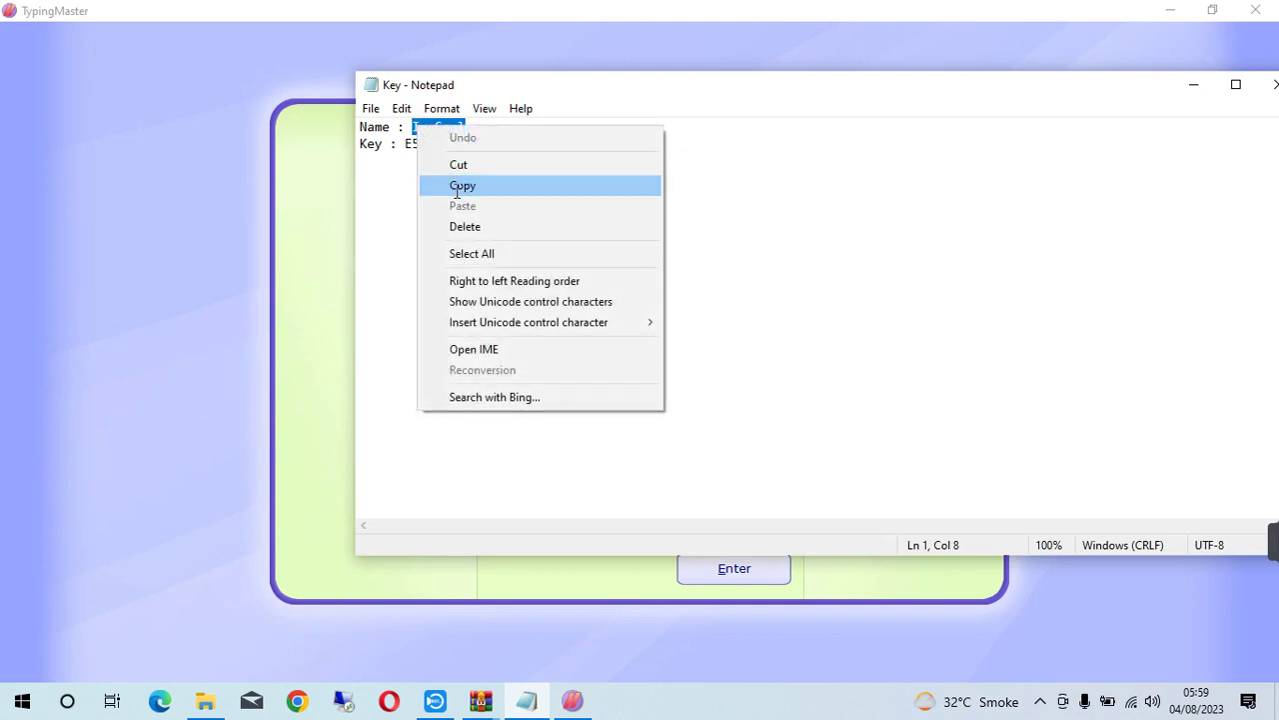
left_click(452, 182)
left_click(323, 490)
right_click(609, 422)
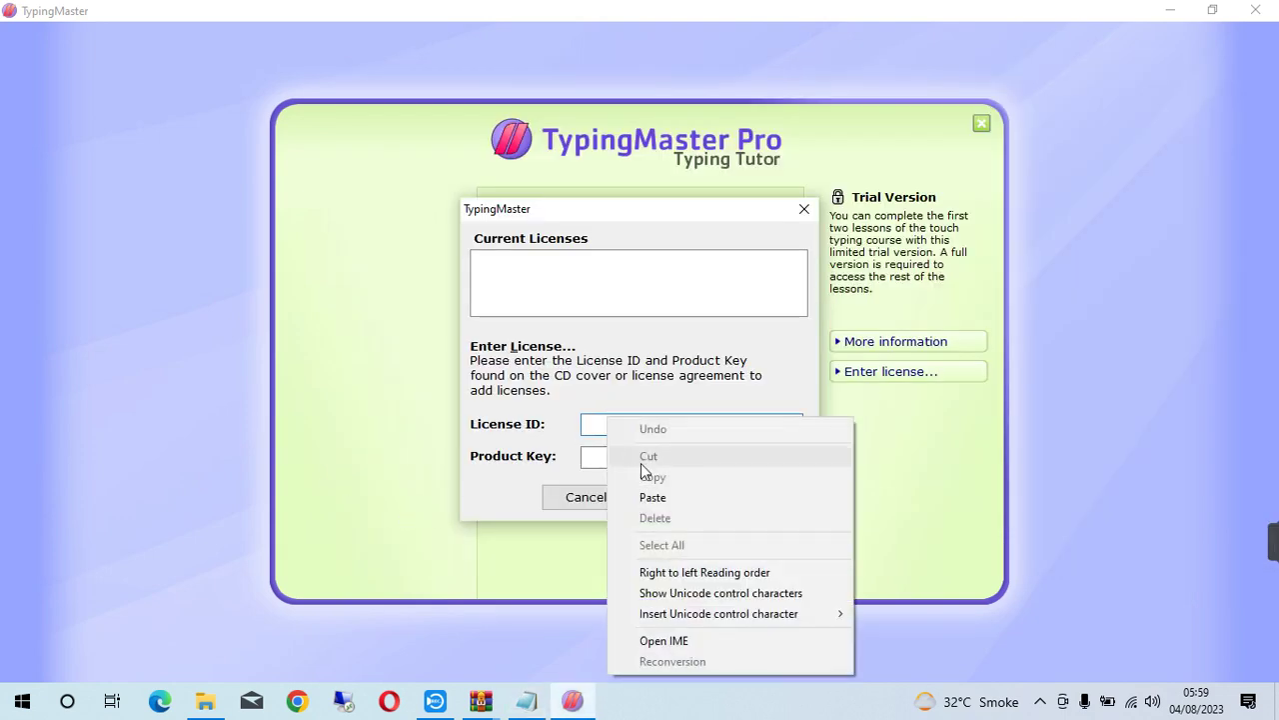
left_click(650, 497)
left_click(613, 464)
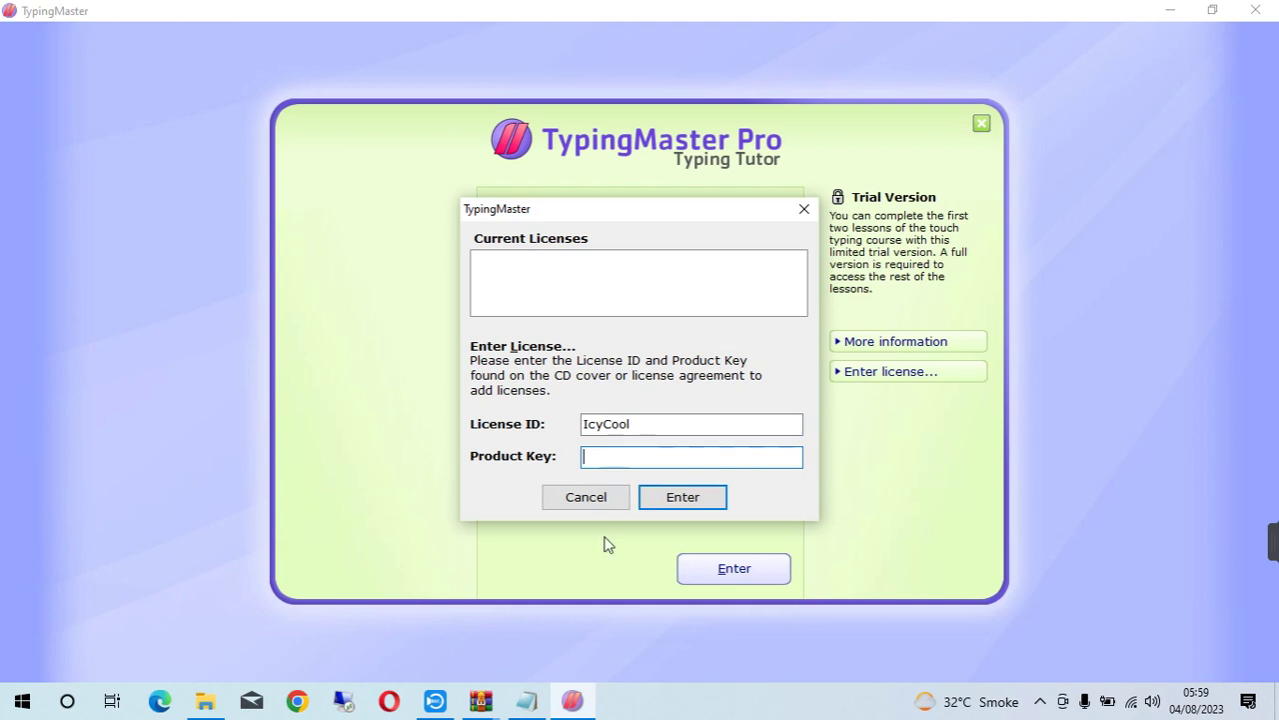
- Copy the product key from the Key text file into the Product Key field, submit the license and close the form
left_click(527, 701)
left_click_drag(594, 146, 398, 143)
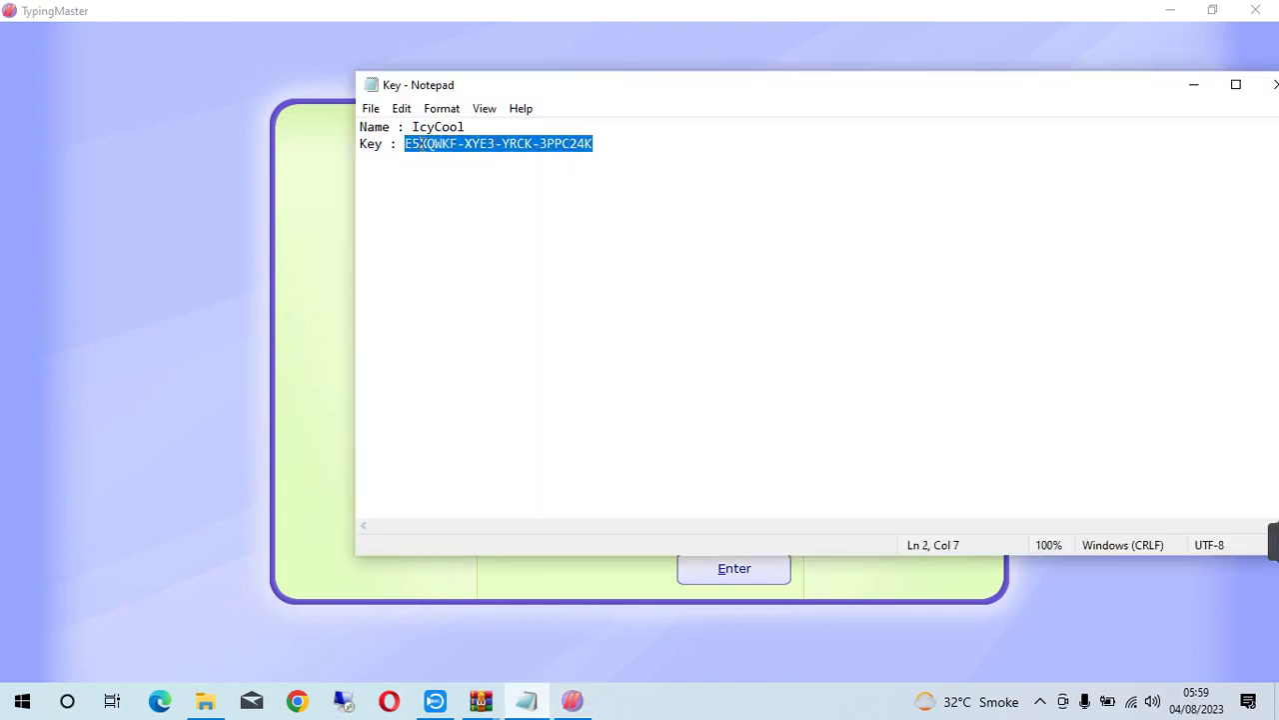
right_click(422, 144)
left_click(446, 208)
left_click(615, 573)
right_click(603, 461)
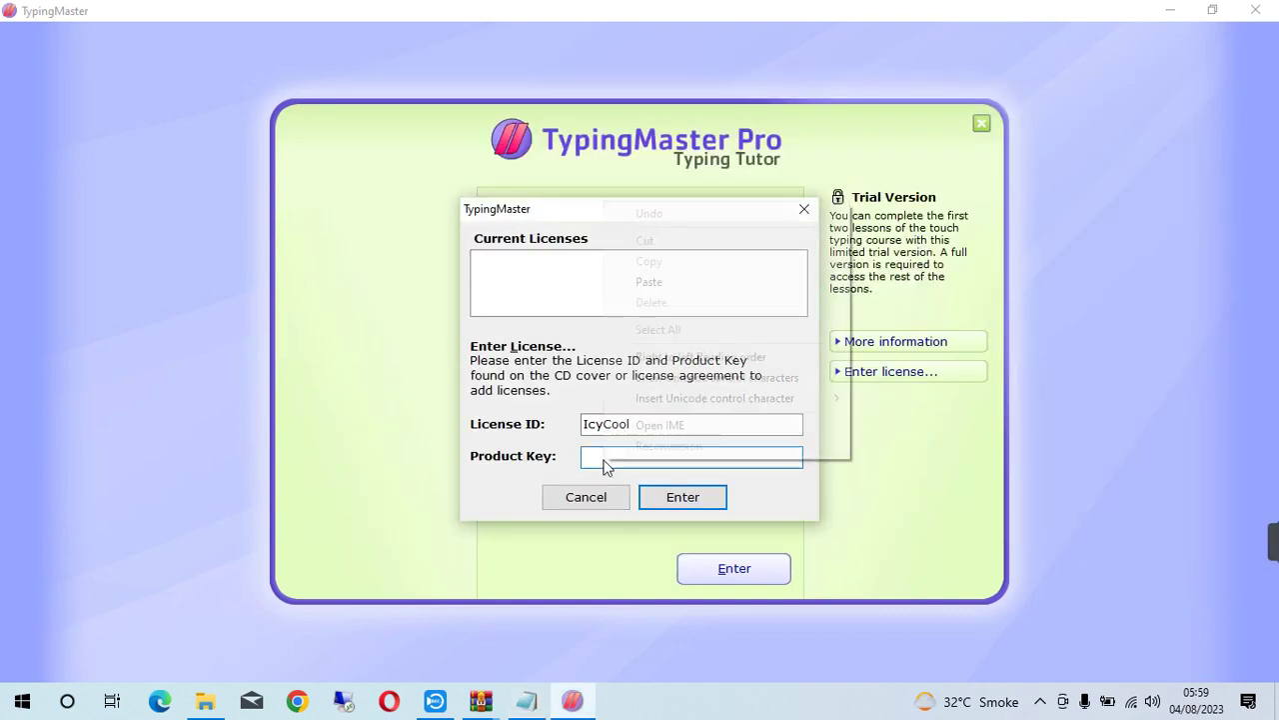
left_click(649, 283)
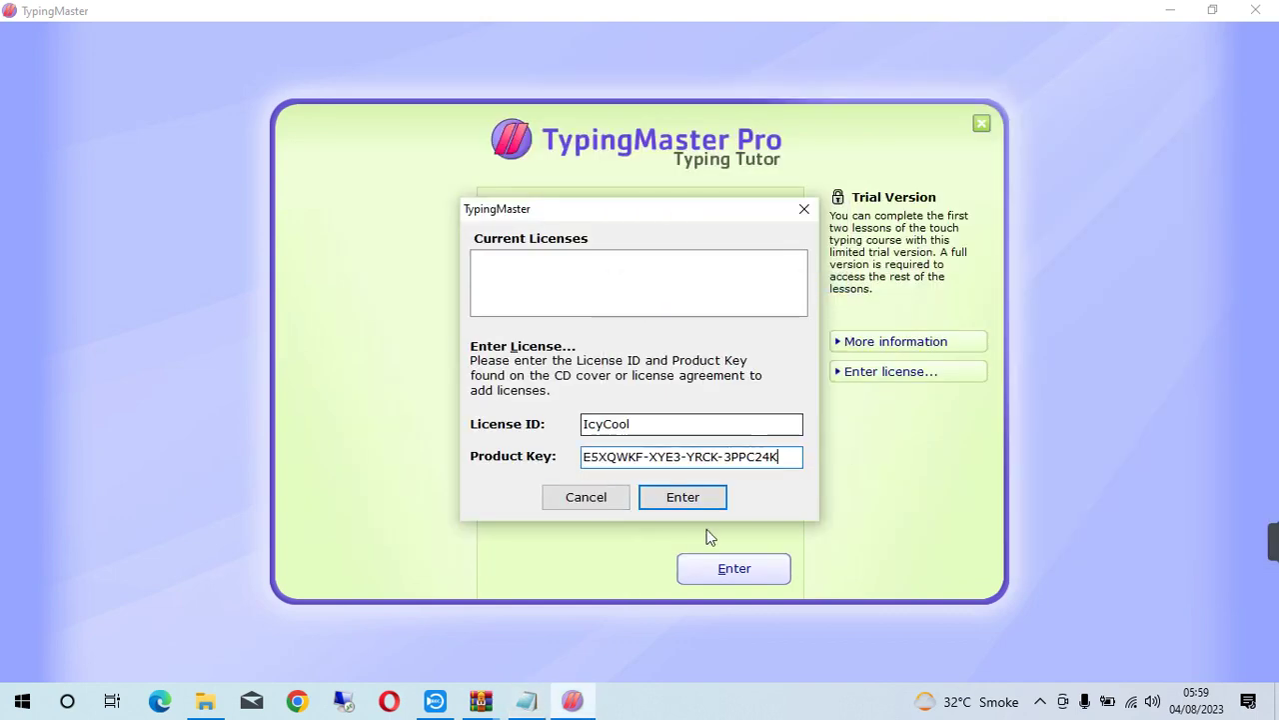
left_click(700, 505)
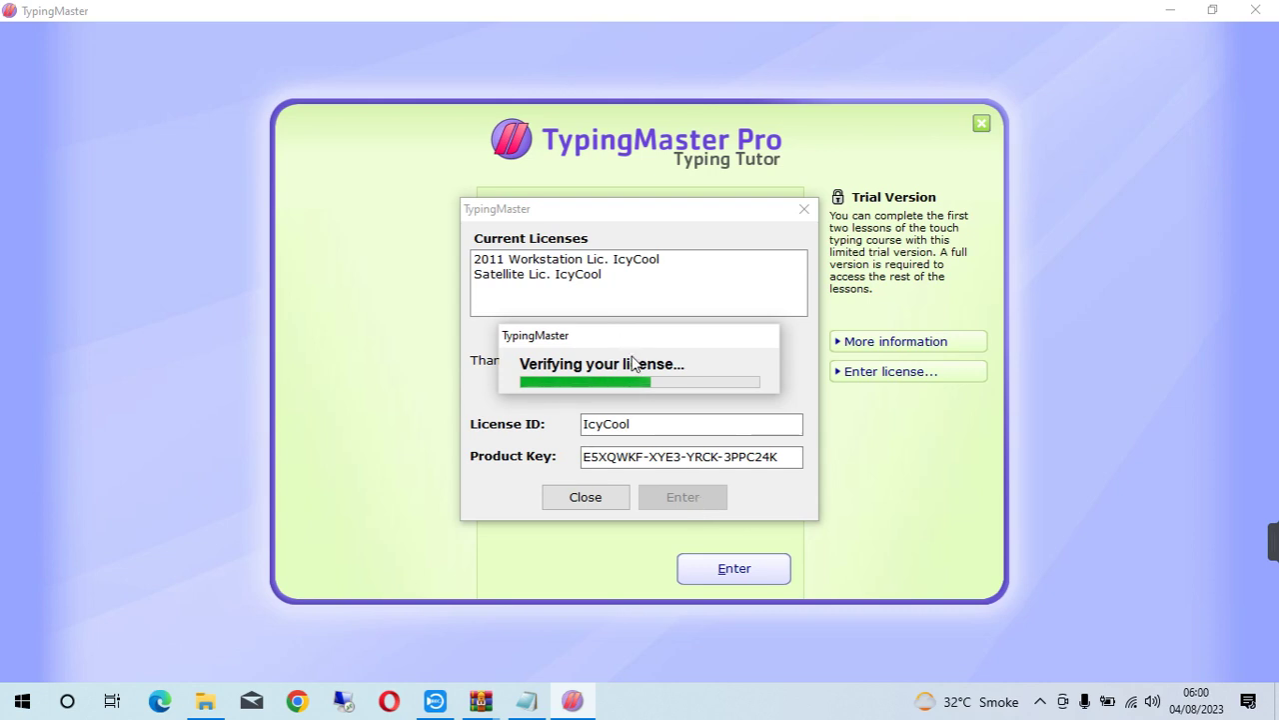
left_click(622, 503)
- Check the Oxford user's Touch Typing lessons for trial locks, close TypingMaster and postpone the Internet Explorer 11 setup
double_click(548, 290)
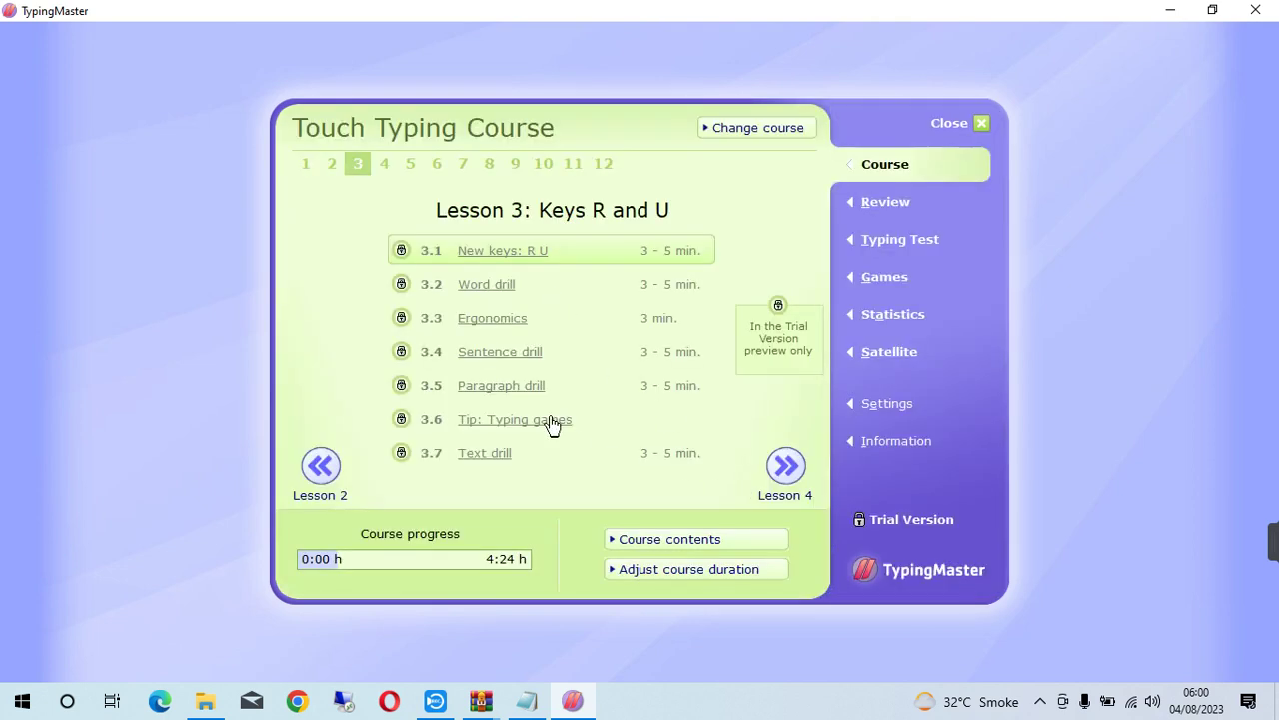
left_click(316, 470)
left_click(1255, 10)
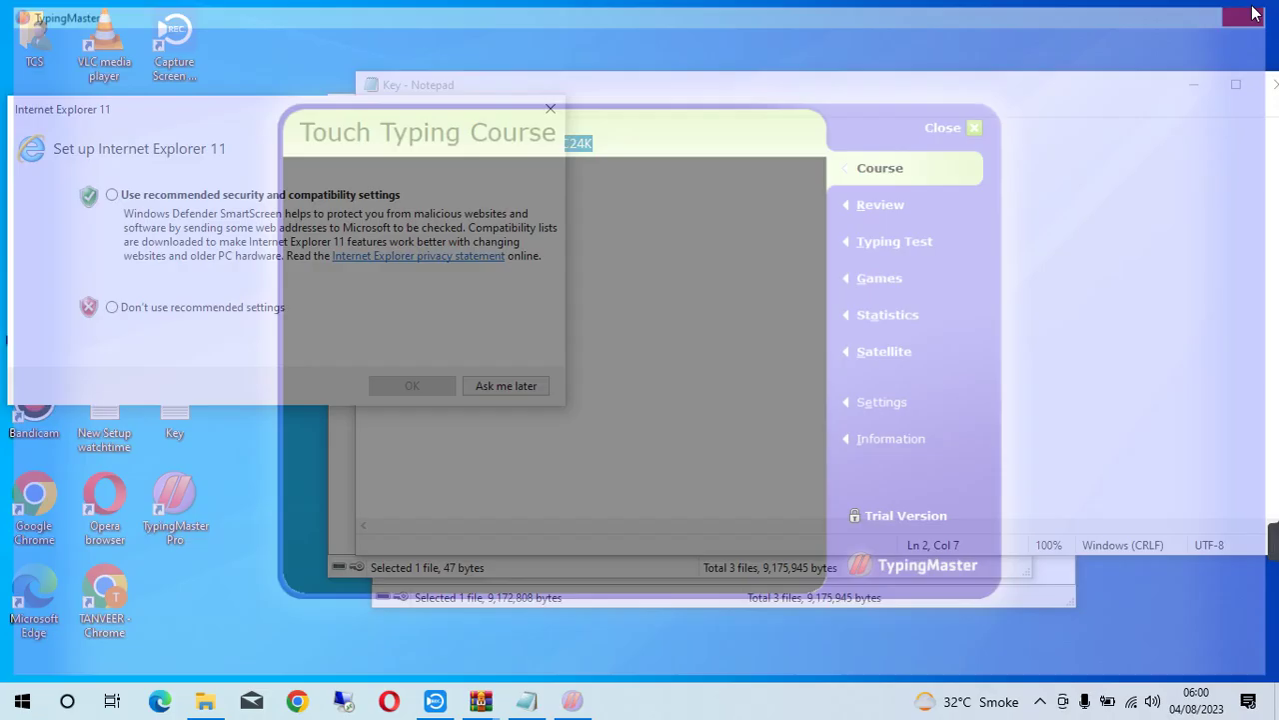
left_click(494, 392)
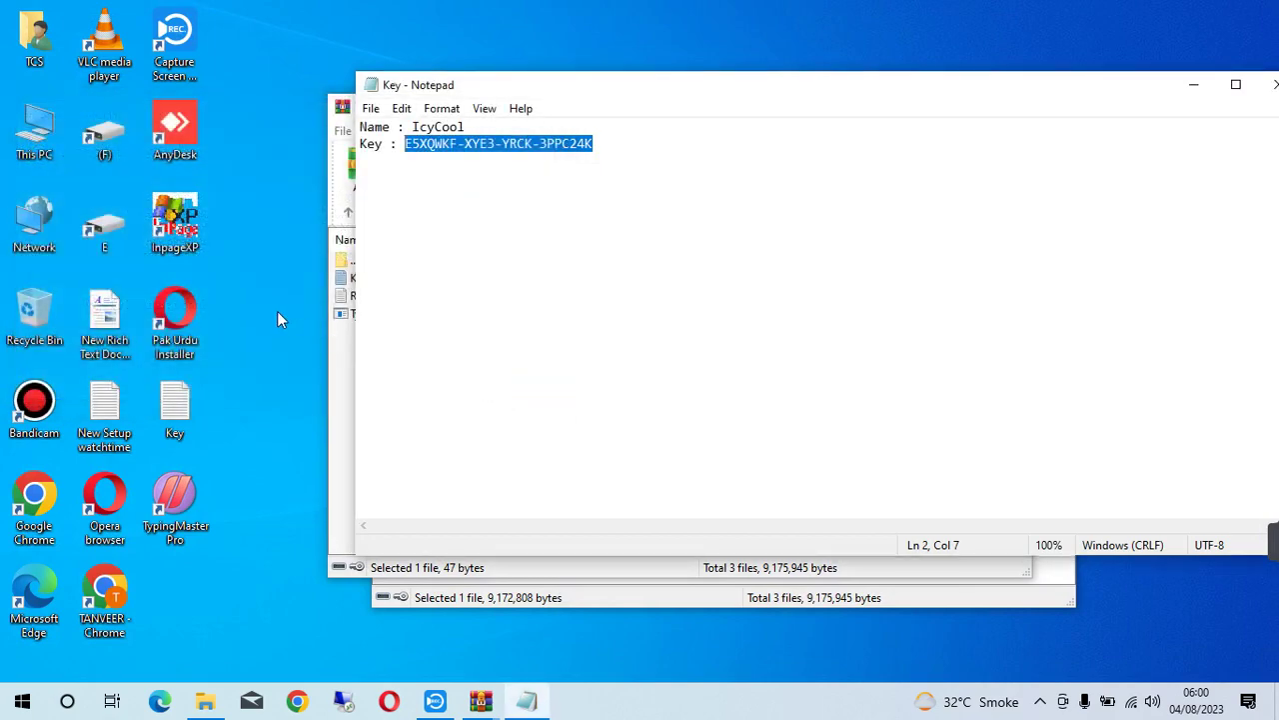
- Relaunch TypingMaster Pro, open the license entry form and paste the copied product key into the Product Key field
double_click(172, 498)
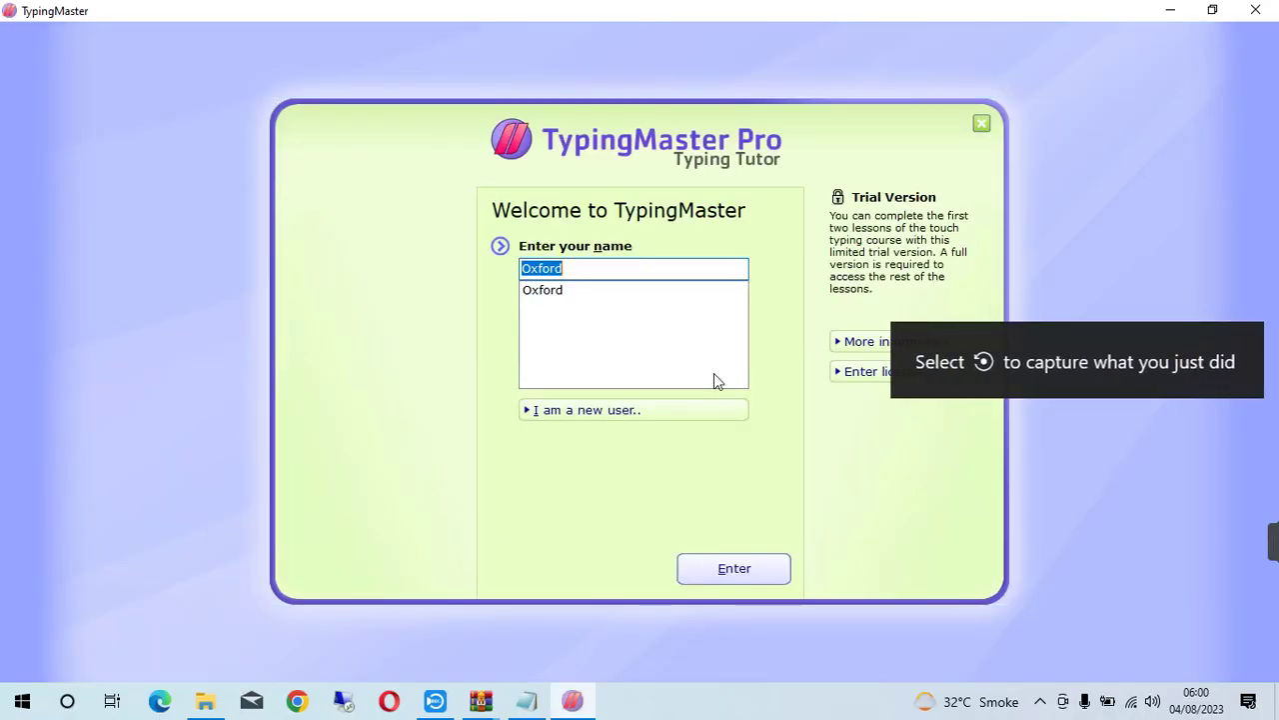
left_click(856, 371)
left_click(584, 454)
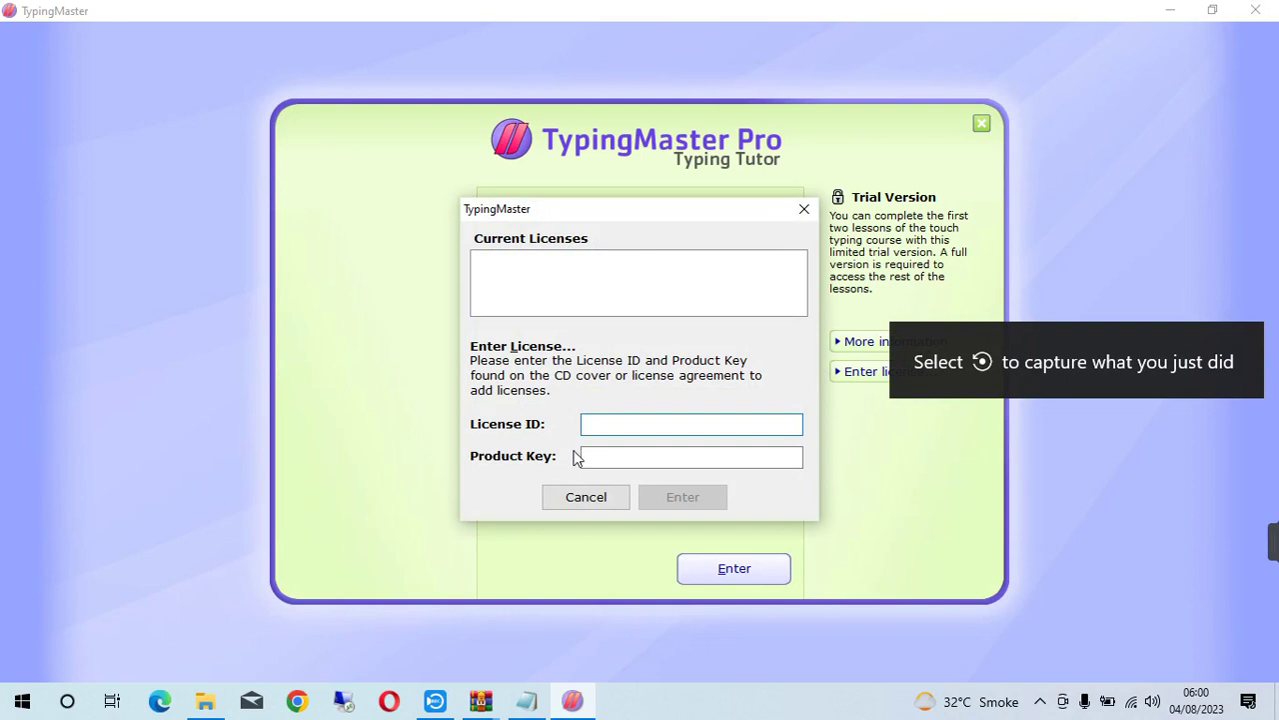
right_click(611, 454)
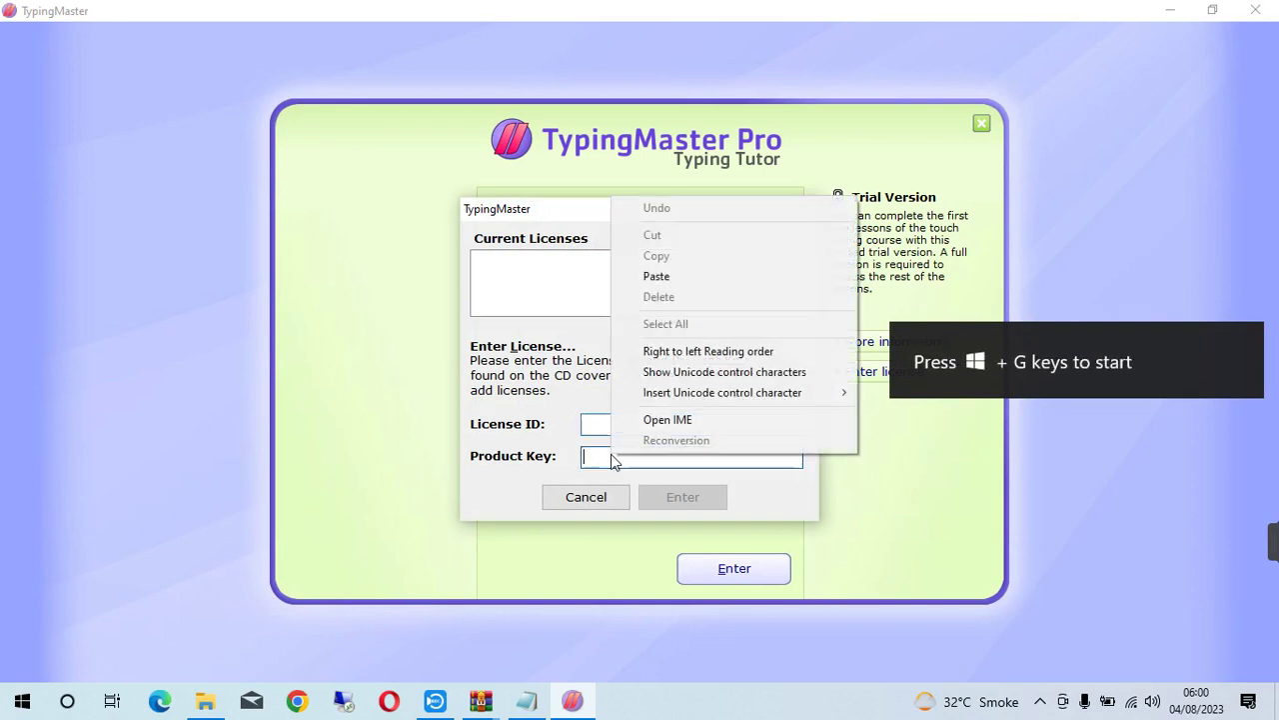
left_click(650, 277)
- Fill the empty License ID field with the license name copied from the Key text file
left_click(654, 424)
left_click(527, 701)
mouse_move(466, 140)
left_mouse_down()
mouse_move(412, 127)
mouse_move(469, 124)
left_mouse_up()
left_click(420, 143)
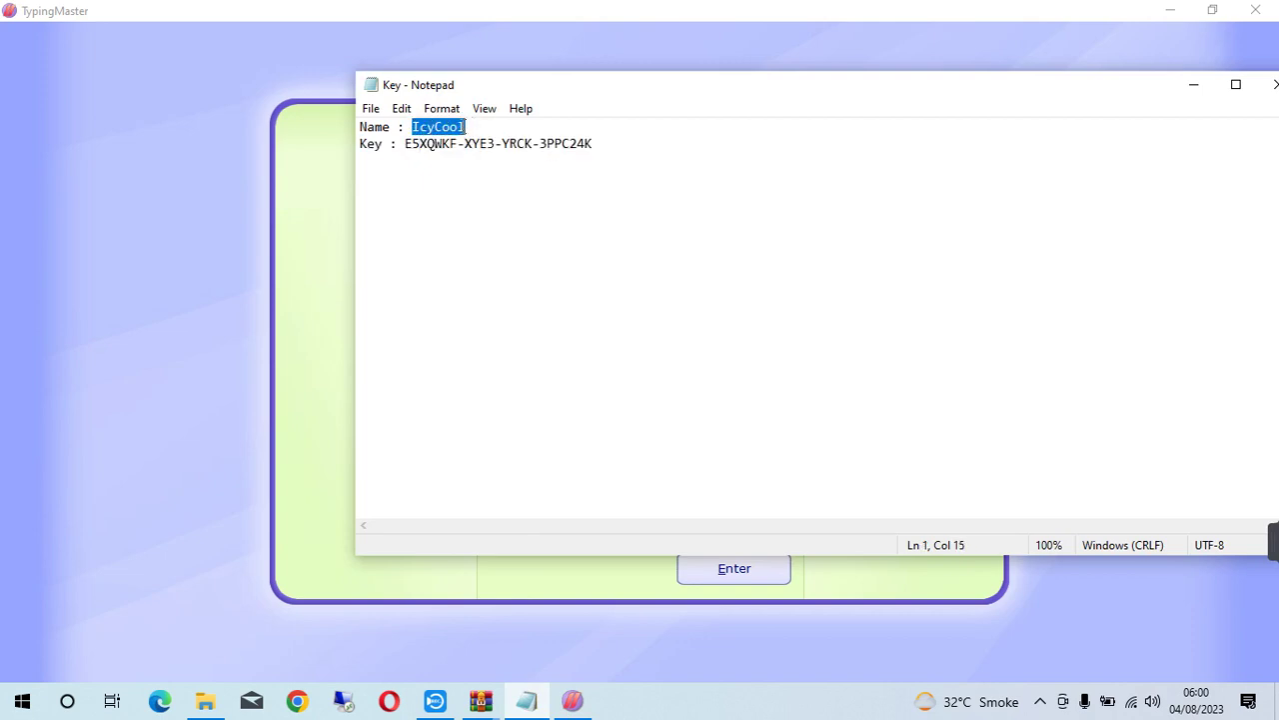
right_click(466, 127)
left_click(485, 189)
left_click(282, 275)
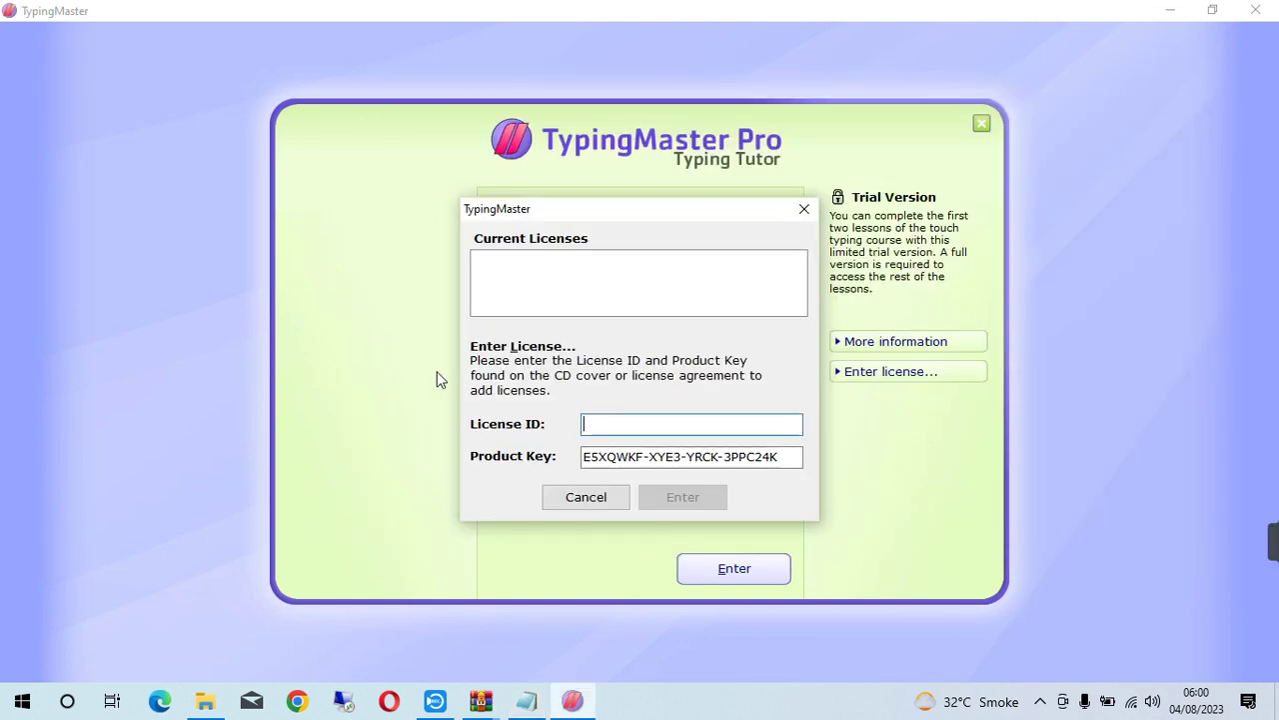
right_click(612, 425)
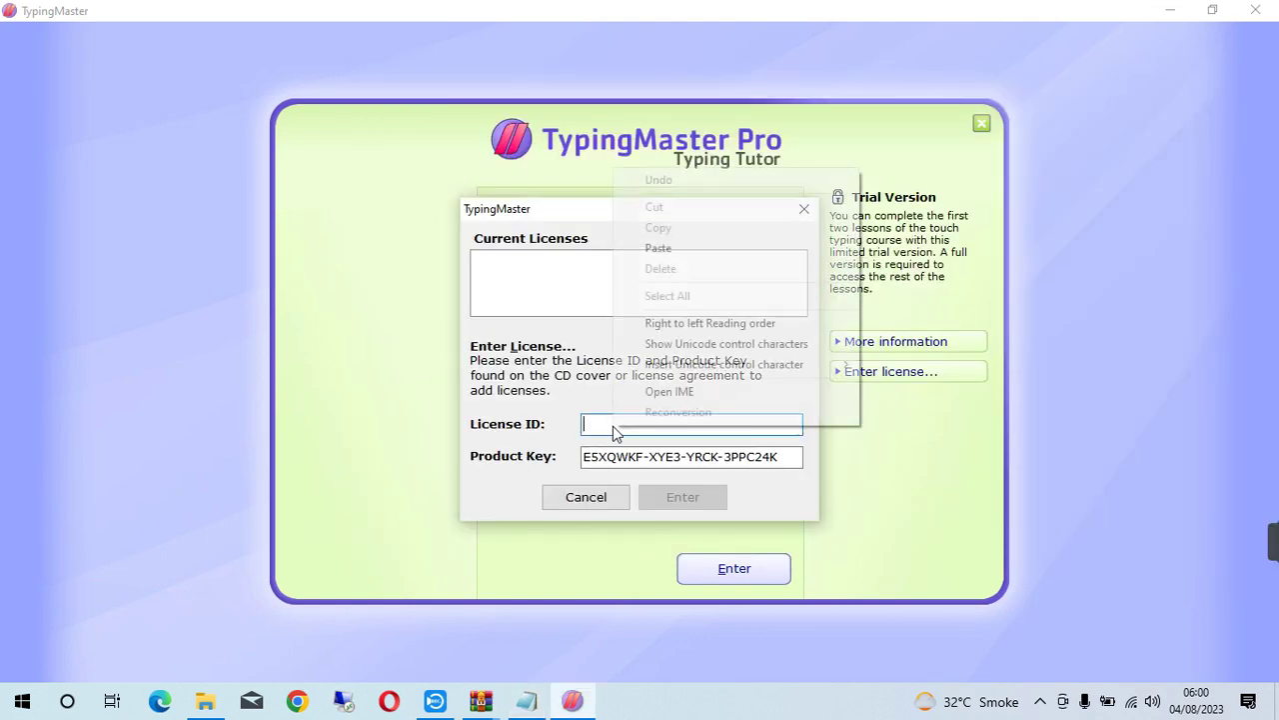
left_click(658, 249)
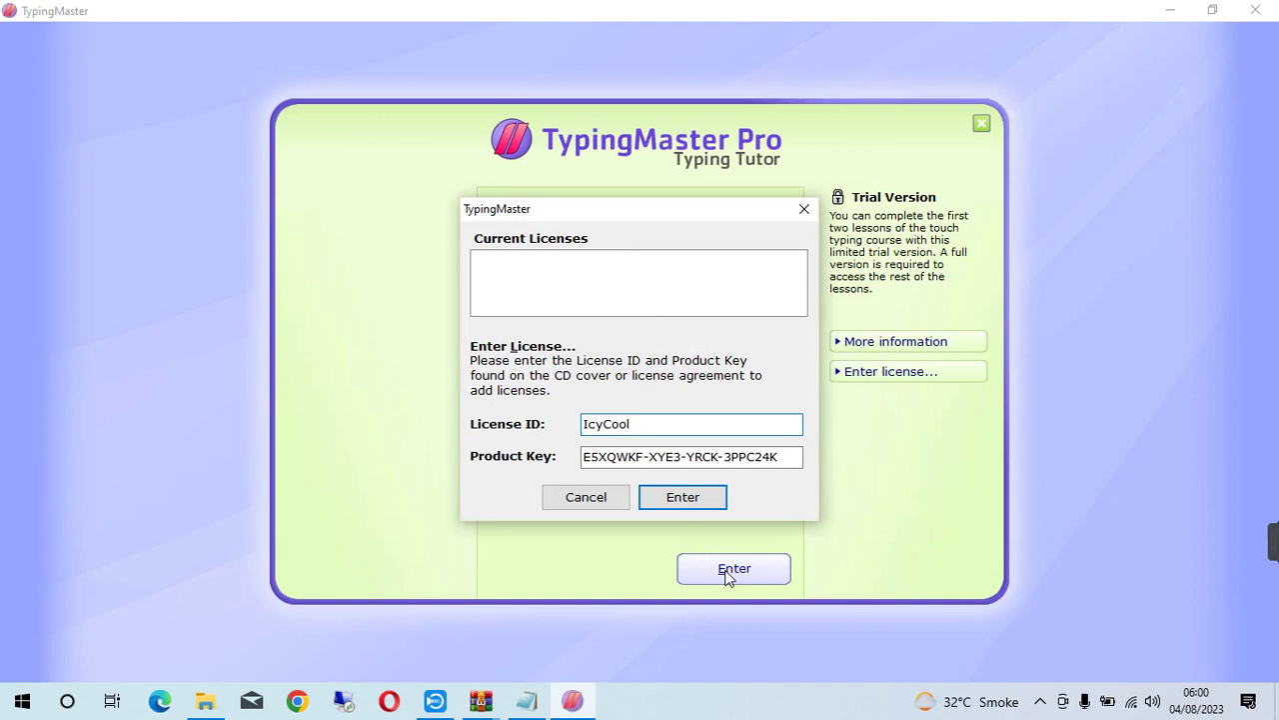
- Submit the license, open its verification page in Opera Internet Browser, minimize the browser and acknowledge the license message
left_click(683, 499)
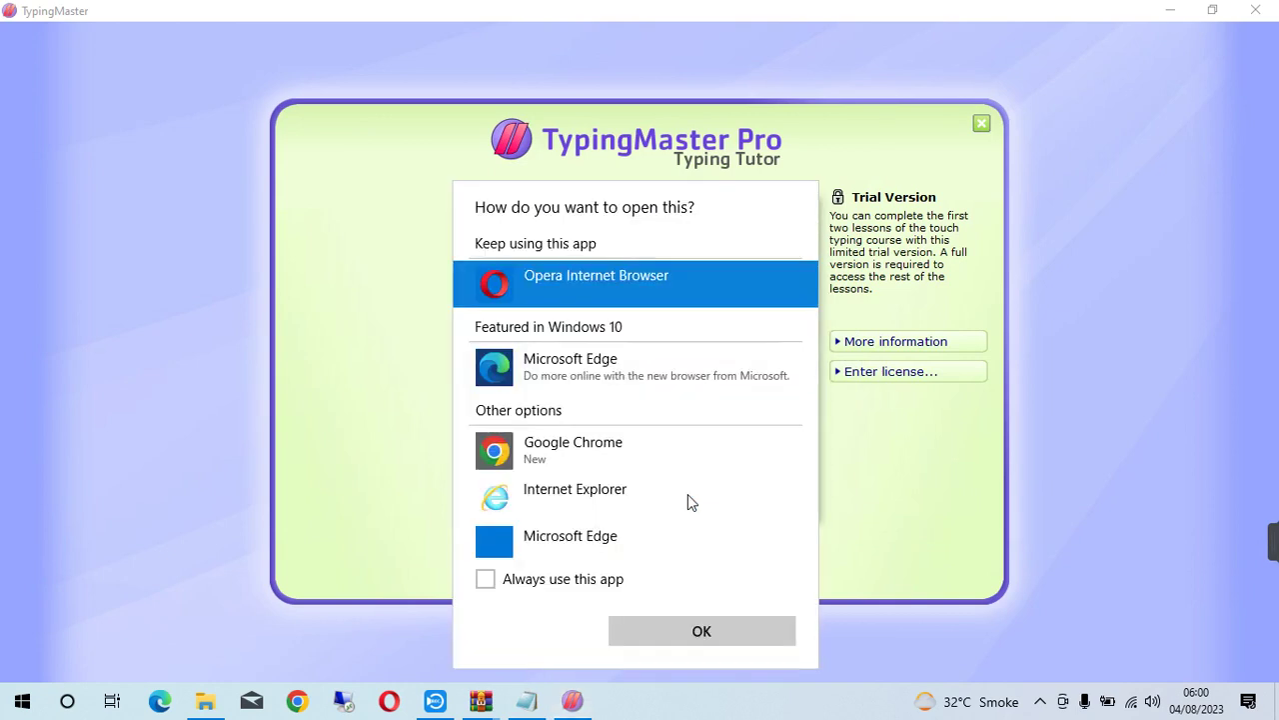
left_click(701, 632)
left_click(749, 415)
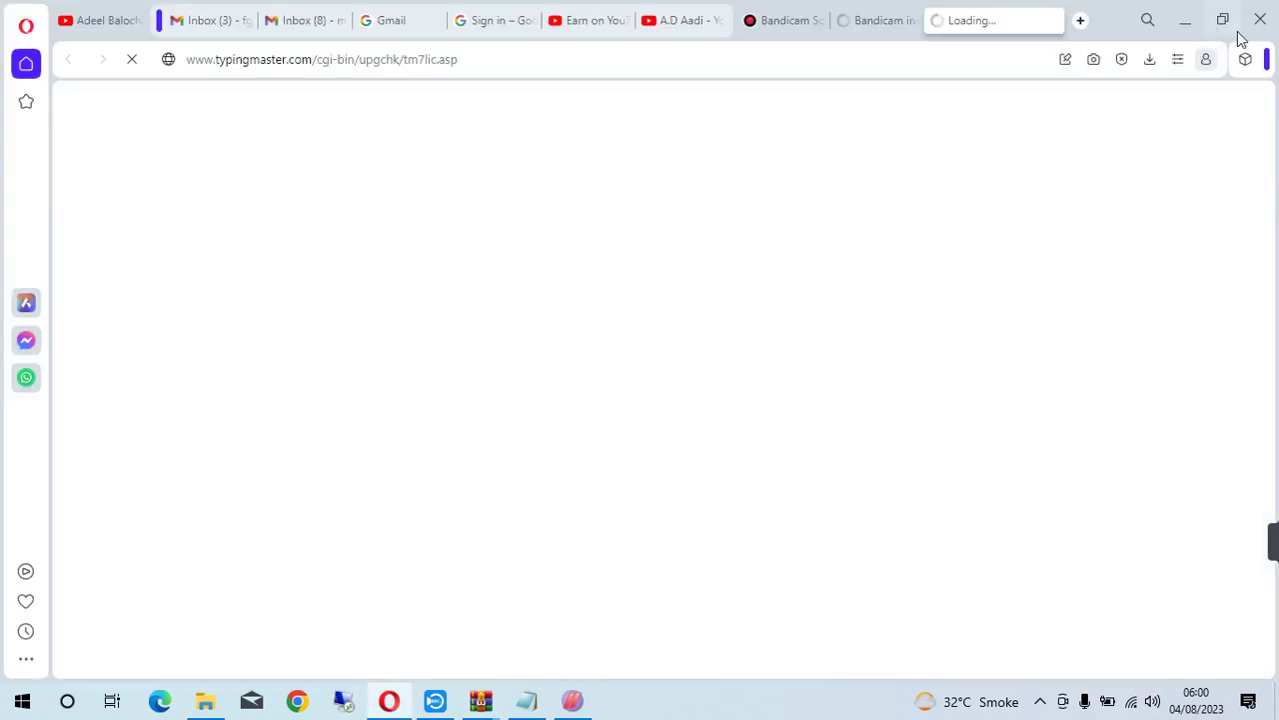
left_click(1179, 25)
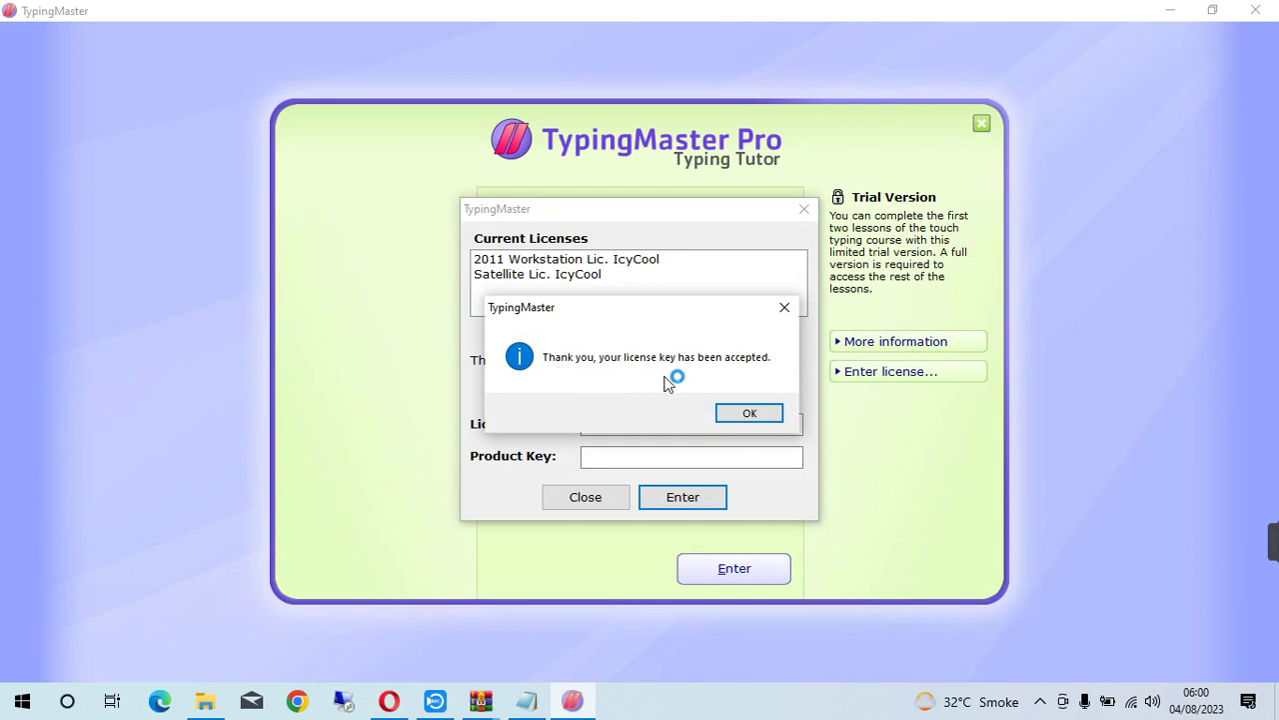
left_click(776, 417)
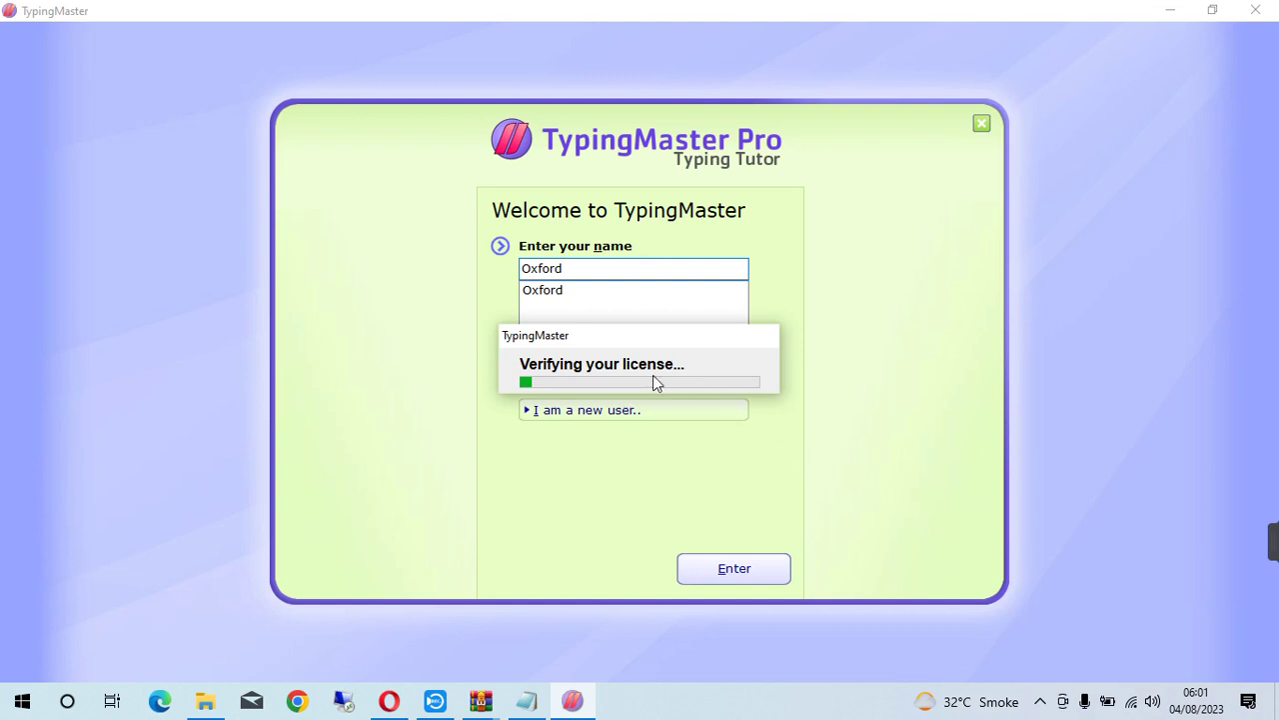
left_click_drag(585, 343, 577, 441)
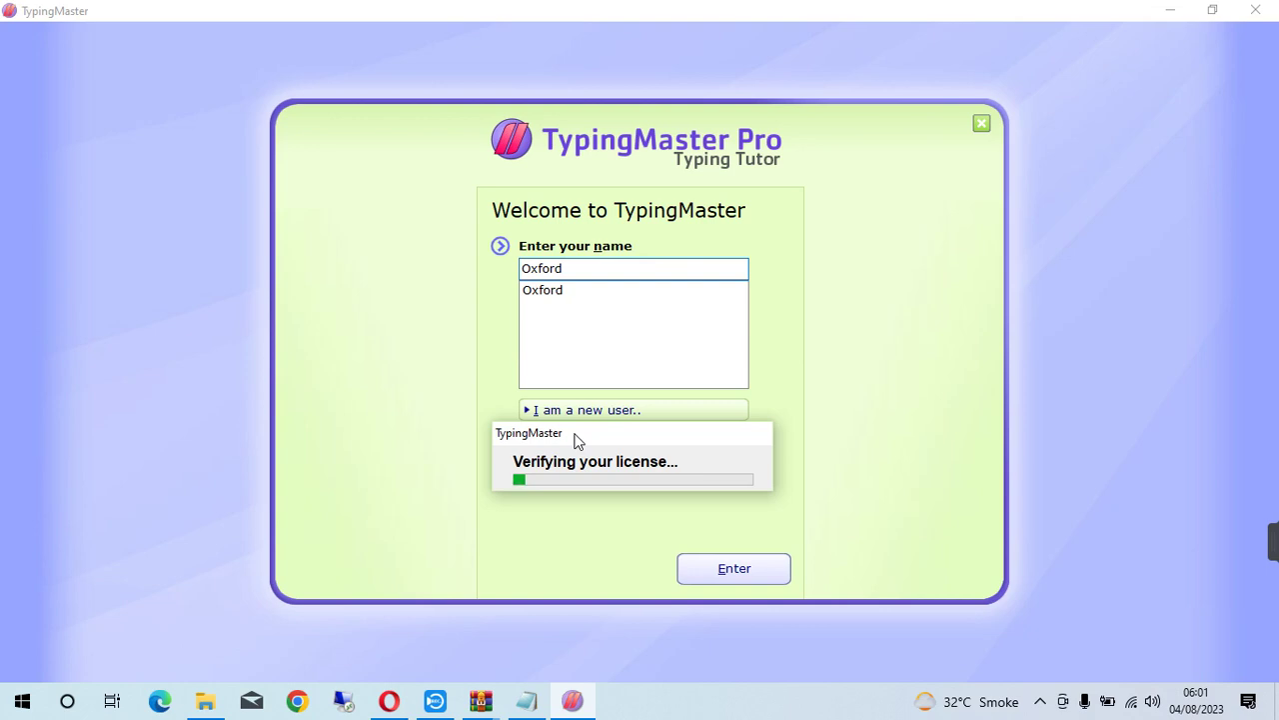
left_click_drag(576, 440, 626, 494)
left_click(570, 706)
left_click(569, 709)
left_click(569, 705)
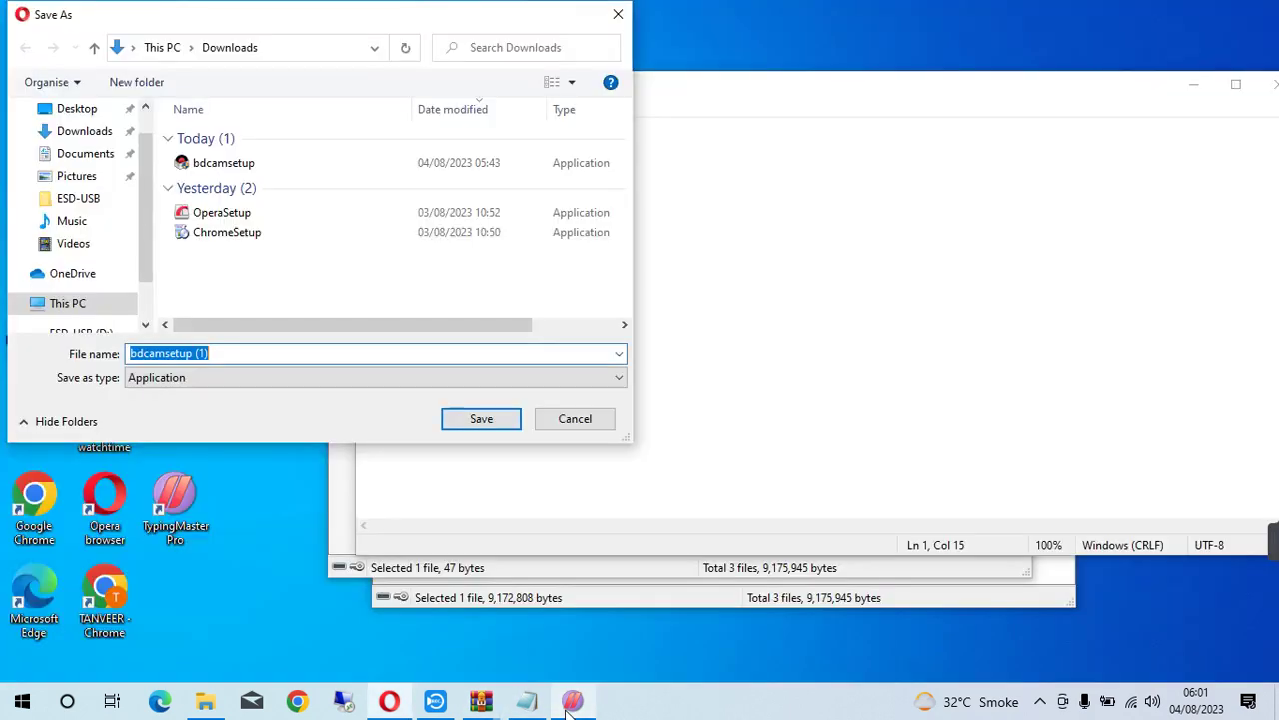
- Save the bdcamsetup (1) application to Downloads, shift the Key text window aside and return to TypingMaster
left_click(497, 426)
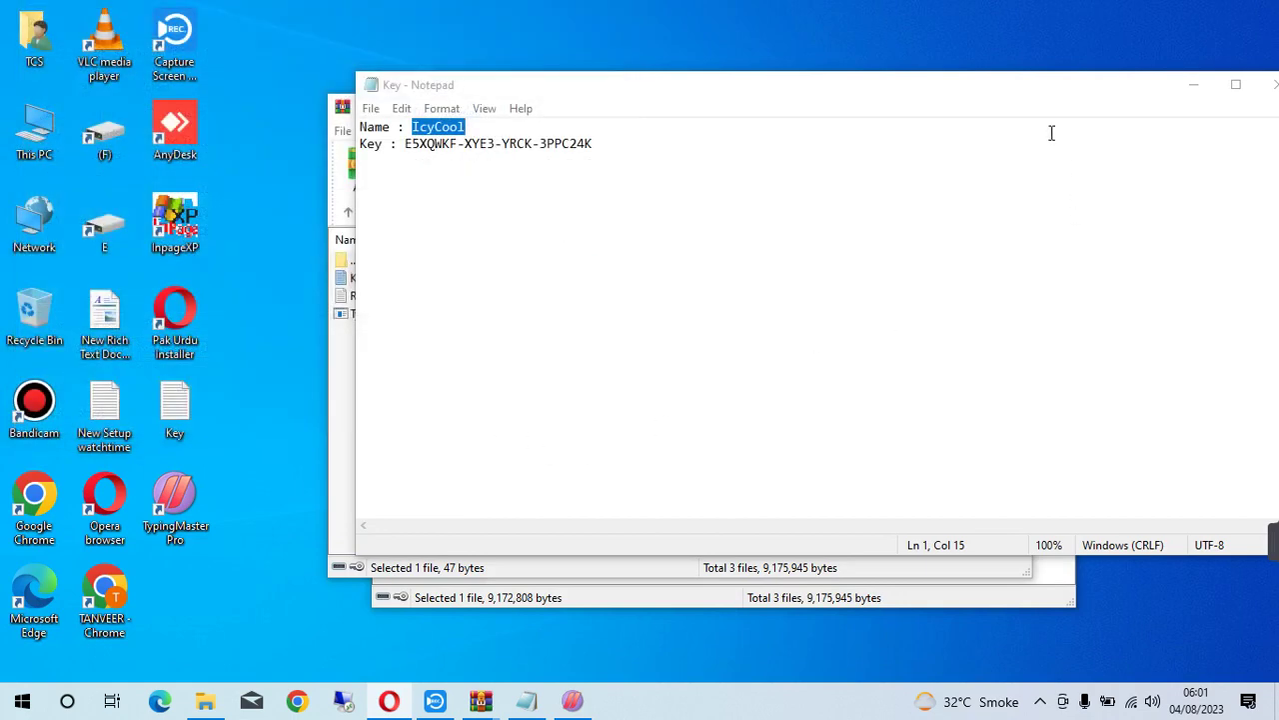
left_click_drag(1056, 99, 862, 98)
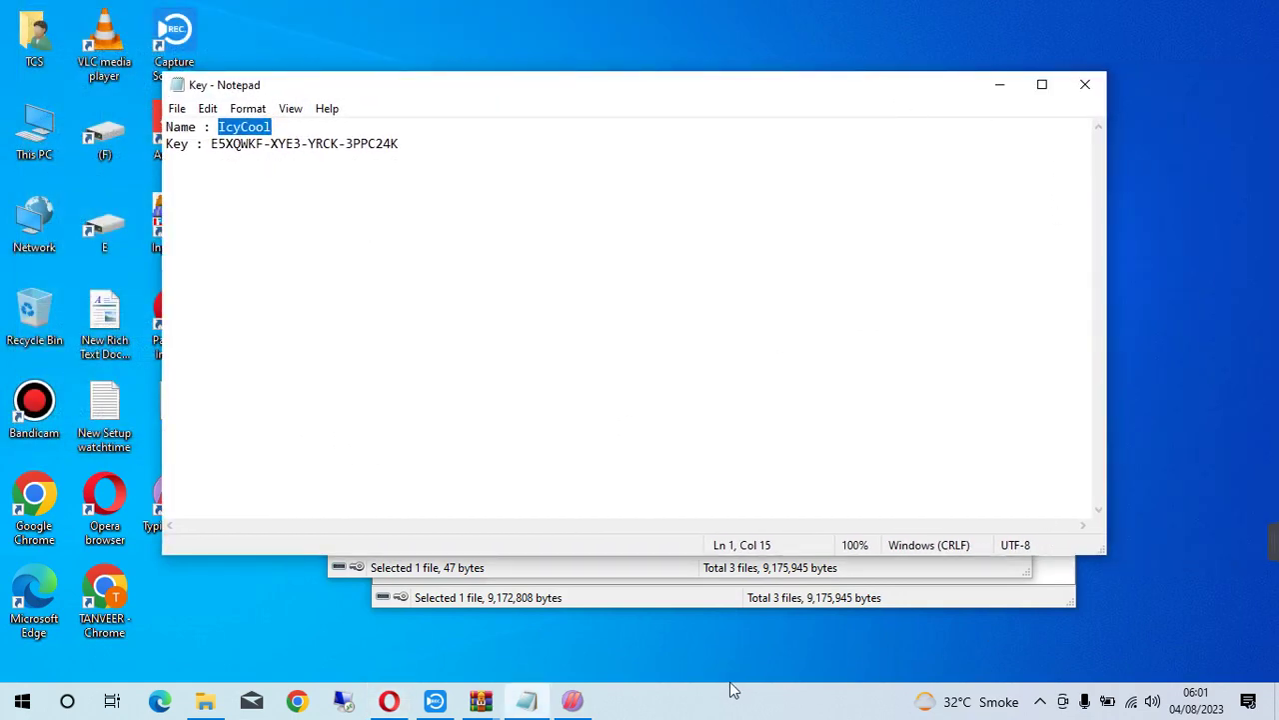
left_click(572, 701)
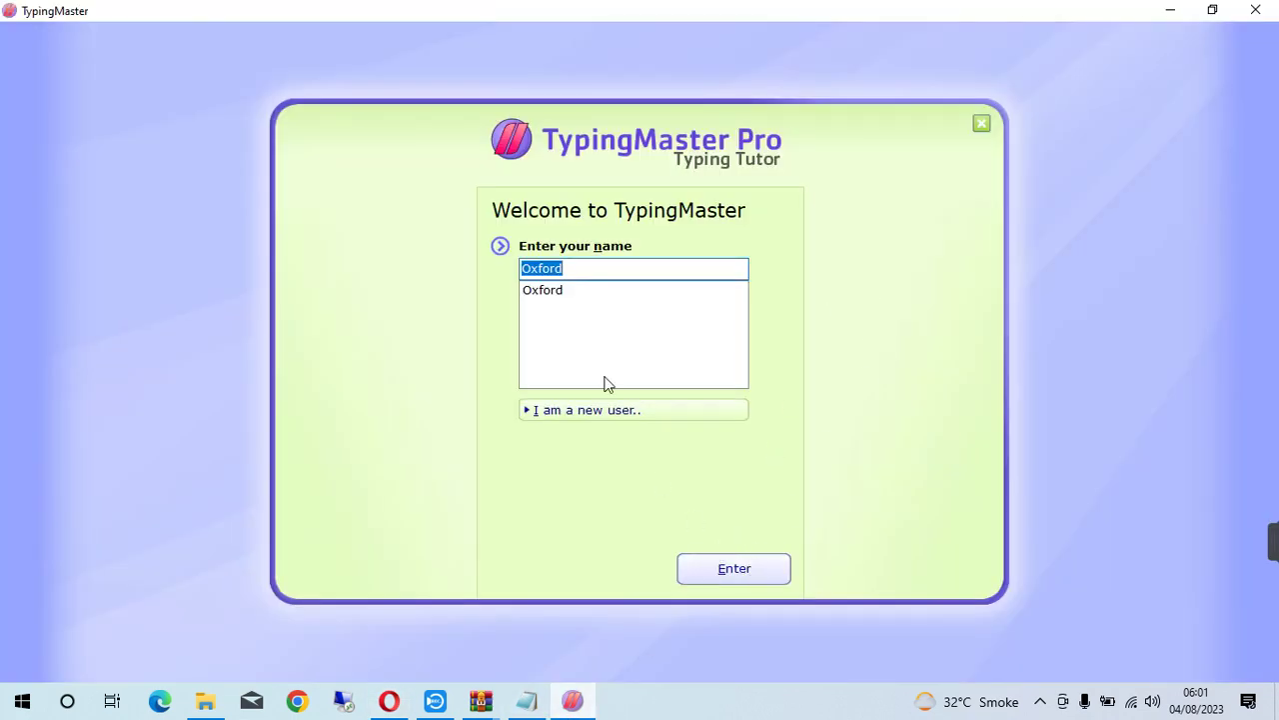
- Enter TypingMaster as the user Oxford and browse Touch Typing Course lessons 2 to 4 and back to lesson 1
double_click(553, 295)
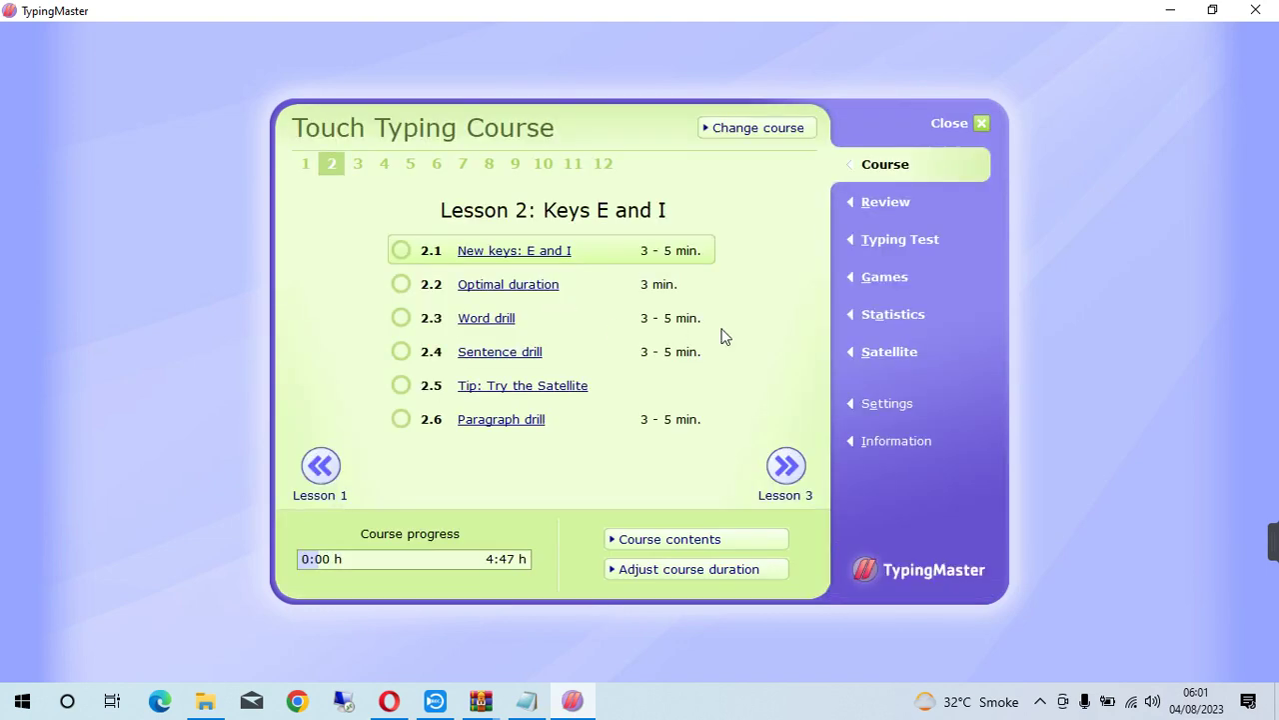
left_click(785, 466)
left_click(788, 468)
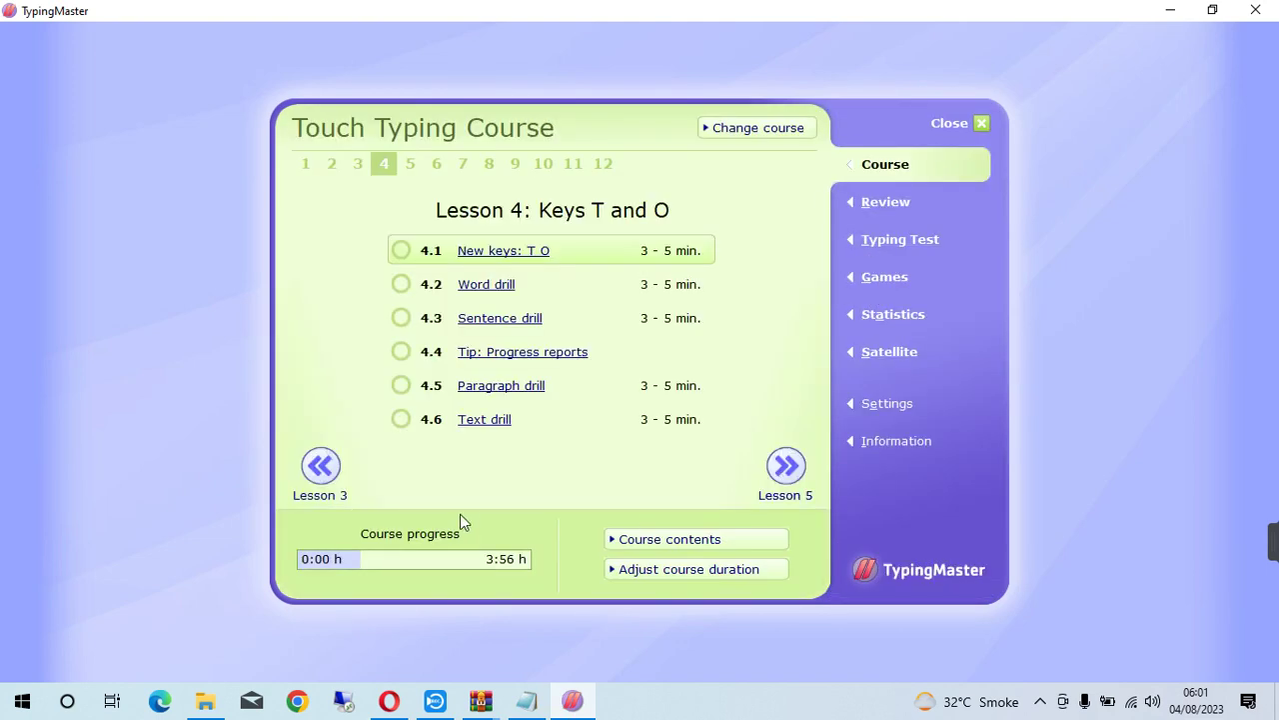
left_click(321, 465)
left_click(321, 466)
left_click(321, 466)
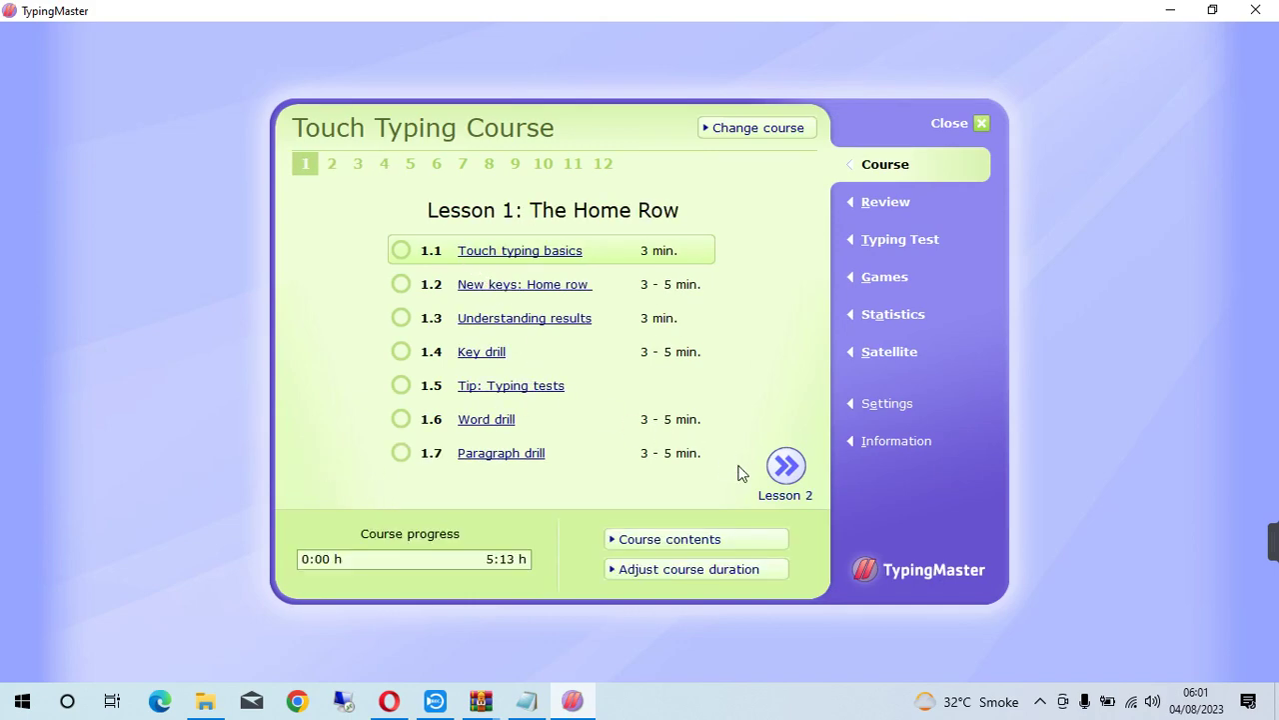
- Browse forward through the Touch Typing Course from lesson 1 to lesson 8 and beyond, and close TypingMaster
left_click(776, 468)
left_click(771, 470)
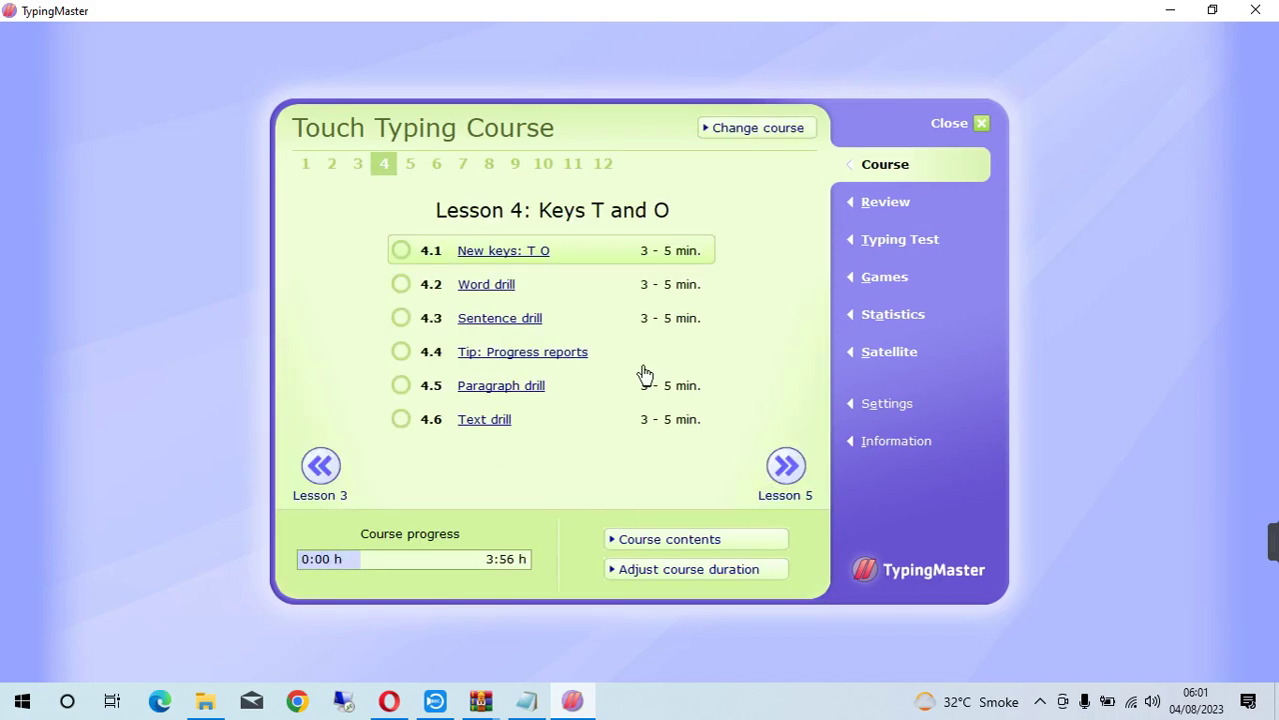
left_click(787, 466)
left_click(787, 466)
left_click(790, 468)
left_click(790, 468)
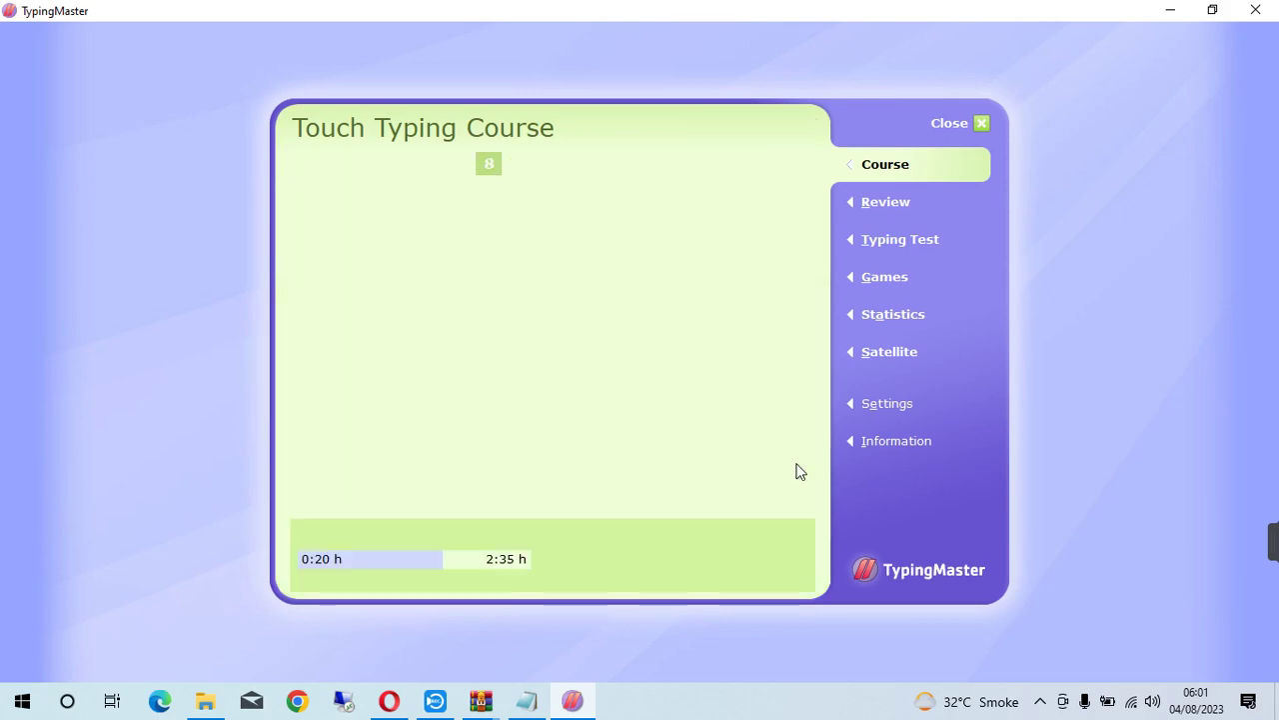
left_click(797, 471)
left_click(797, 471)
left_click(1273, 8)
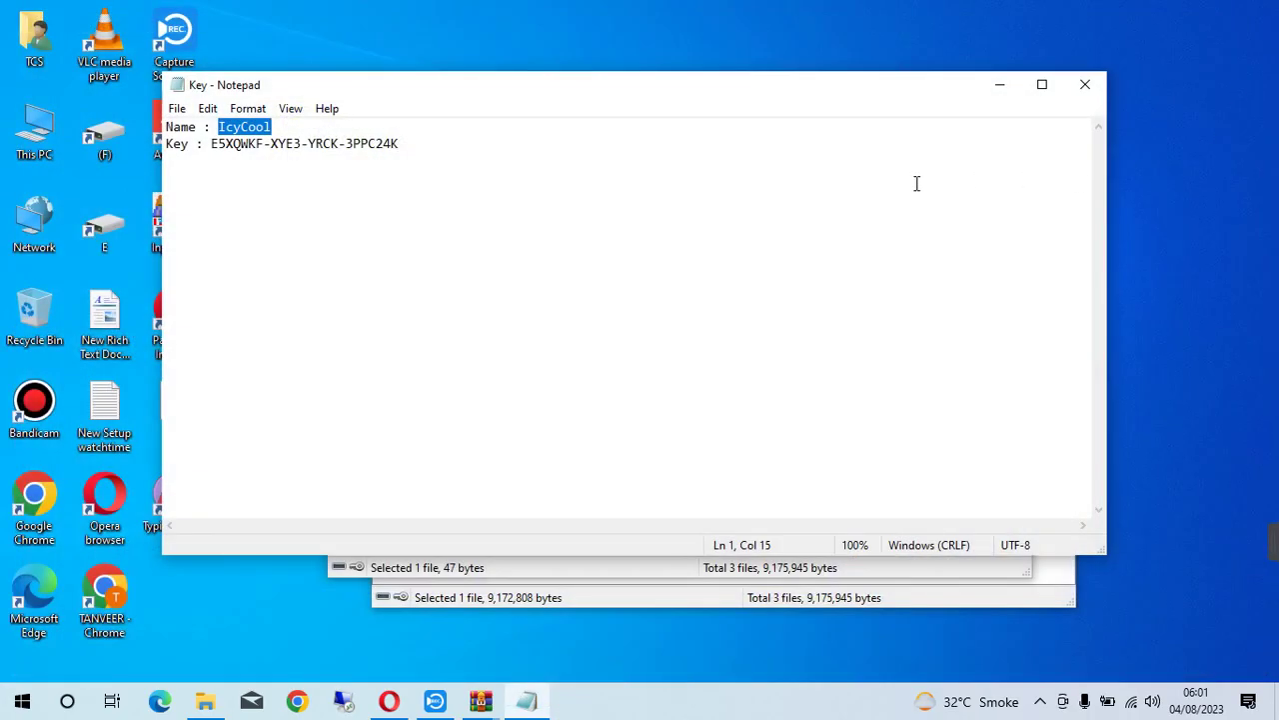
- Close the Key text file and both Typing Master7 +CD KEY - Copy.zip archive windows
left_click(1084, 84)
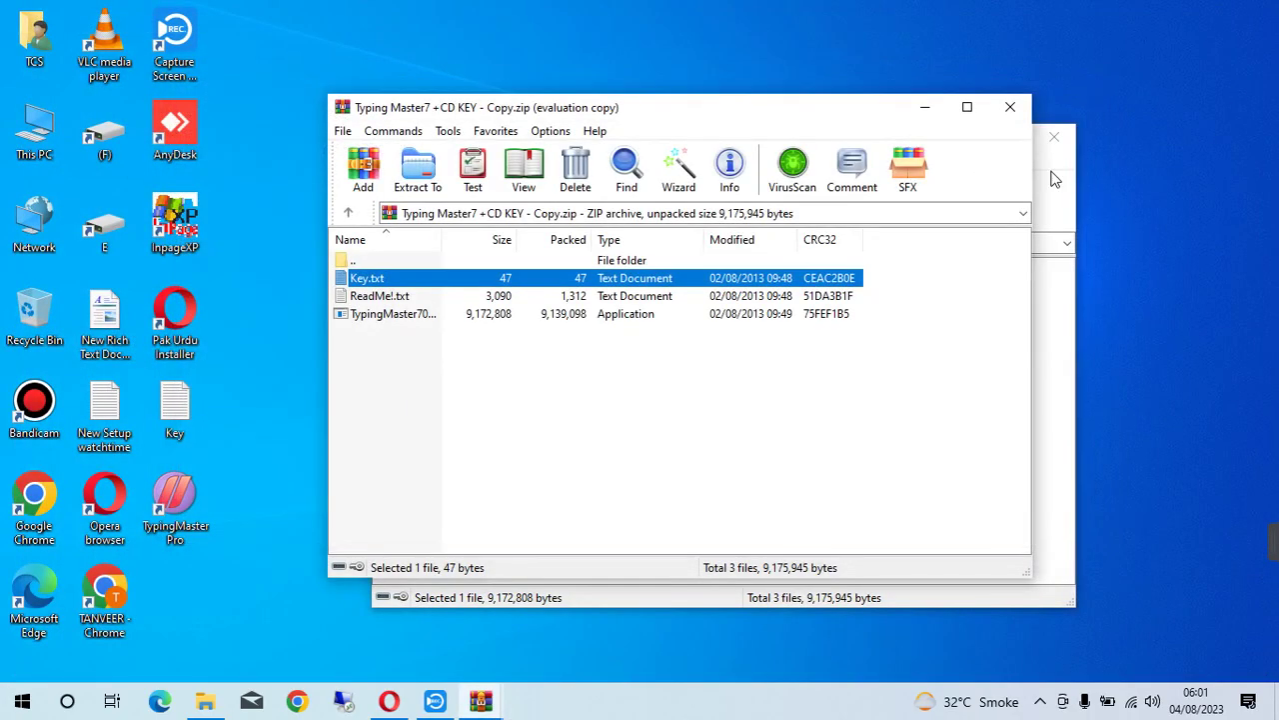
left_click(1009, 107)
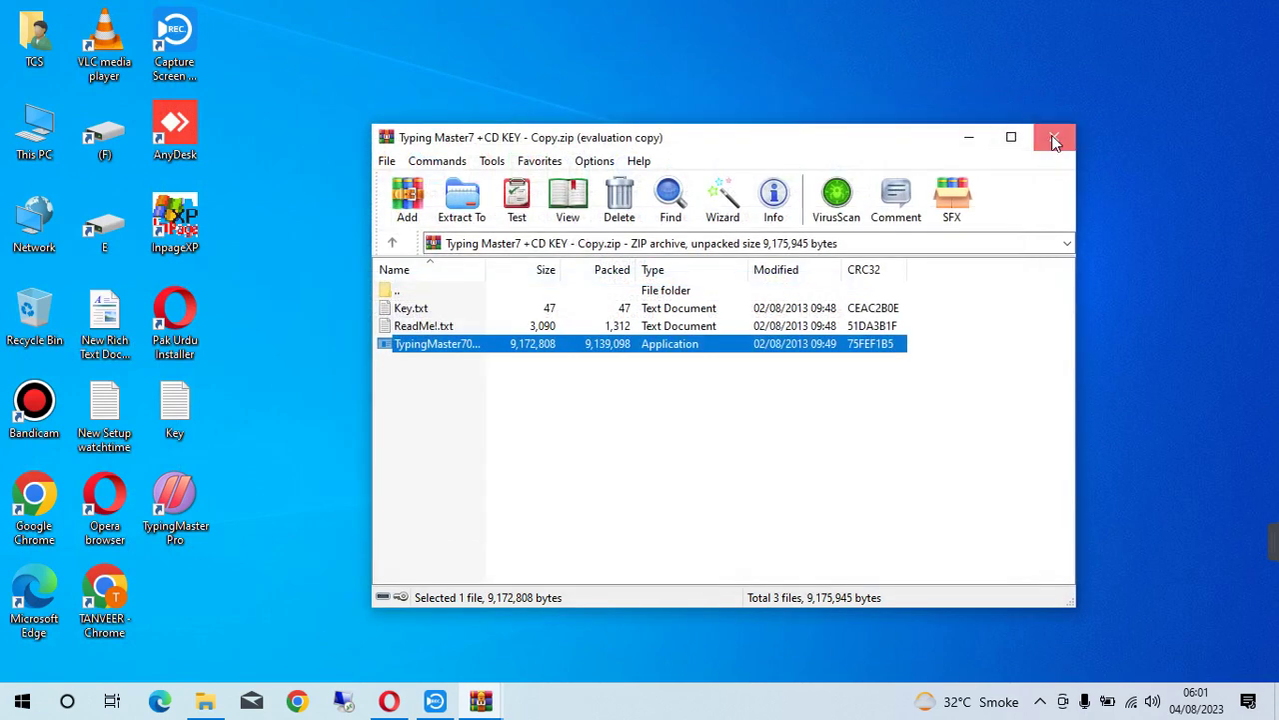
left_click(1056, 139)
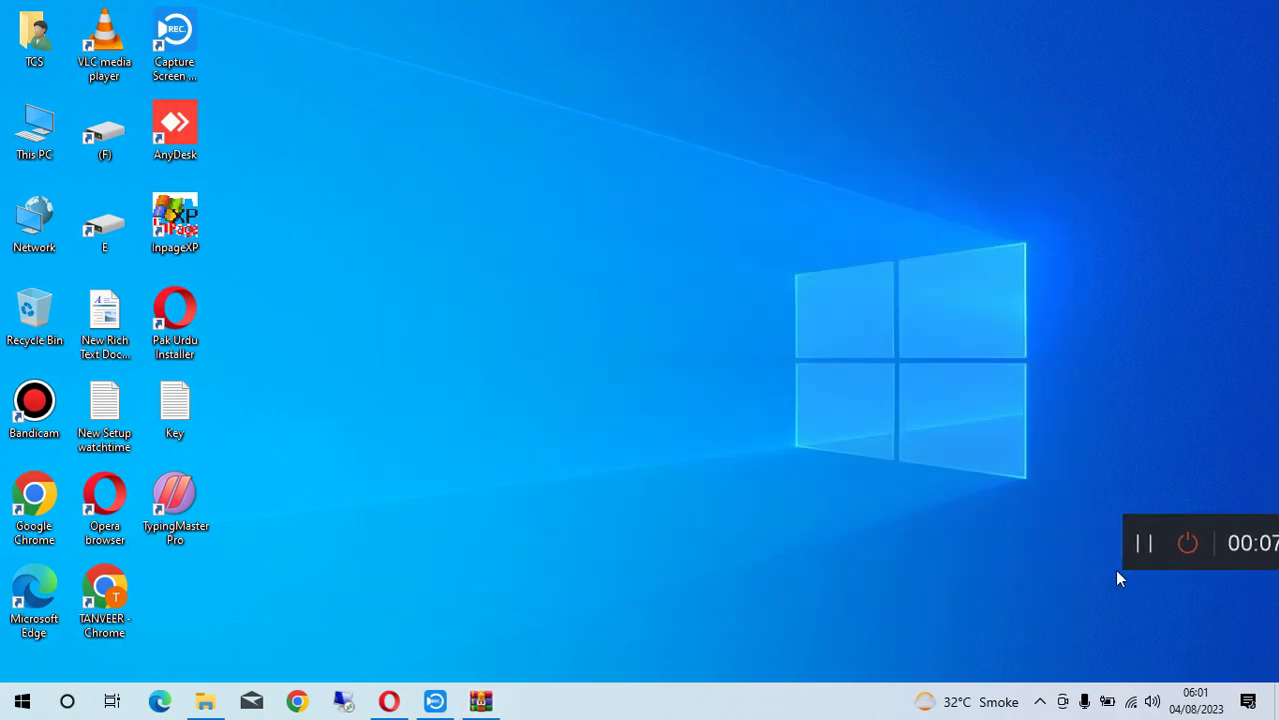